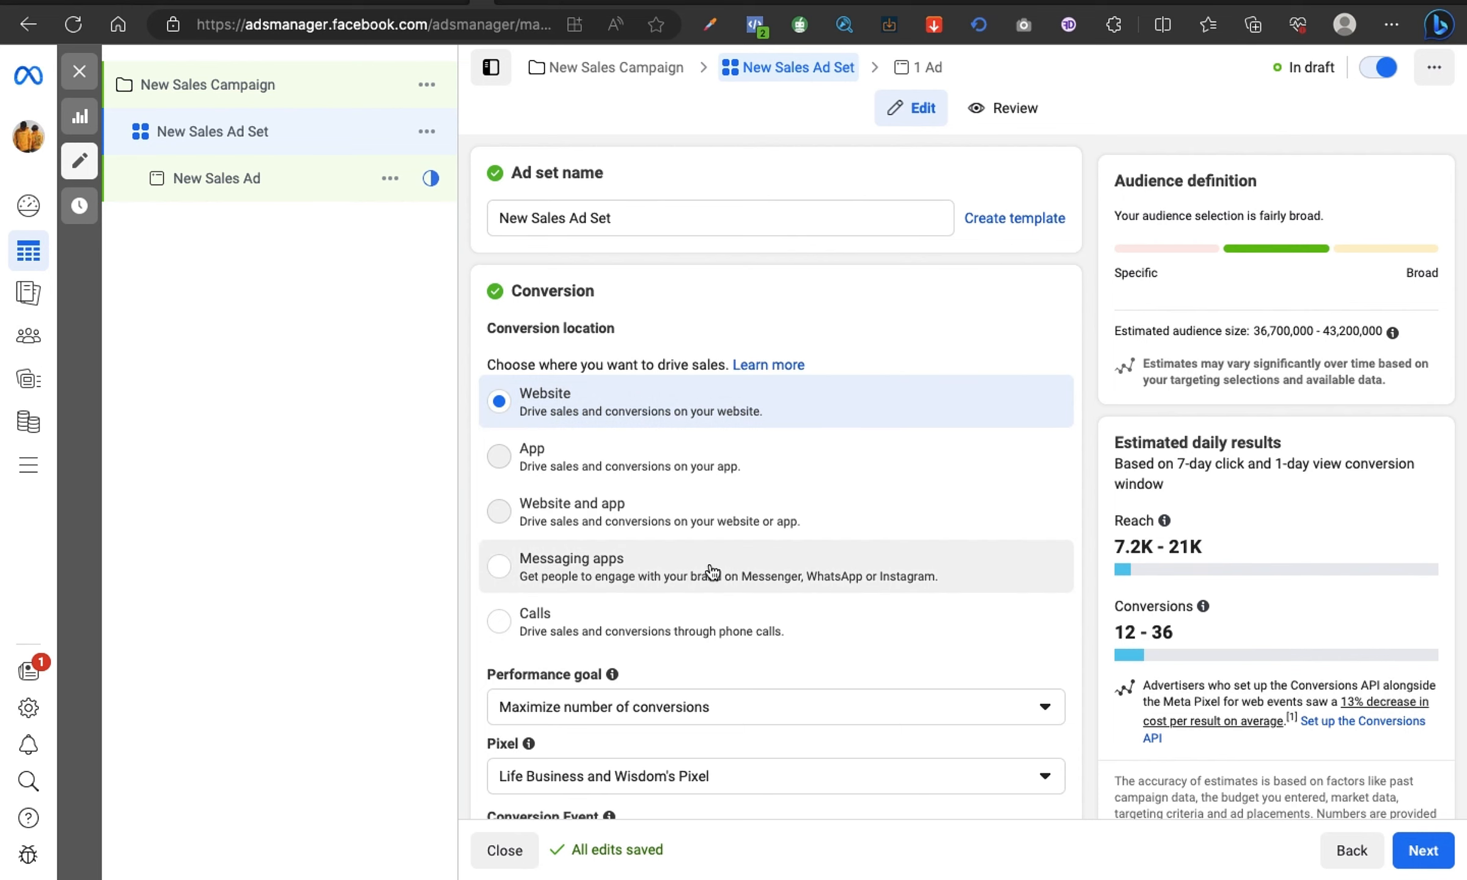
# Step: Examine the ad set's conversion, budget and schedule, audience, detailed targeting and placement settings
pyautogui.scroll(-5, 709, 572)
pyautogui.scroll(-2, 710, 570)
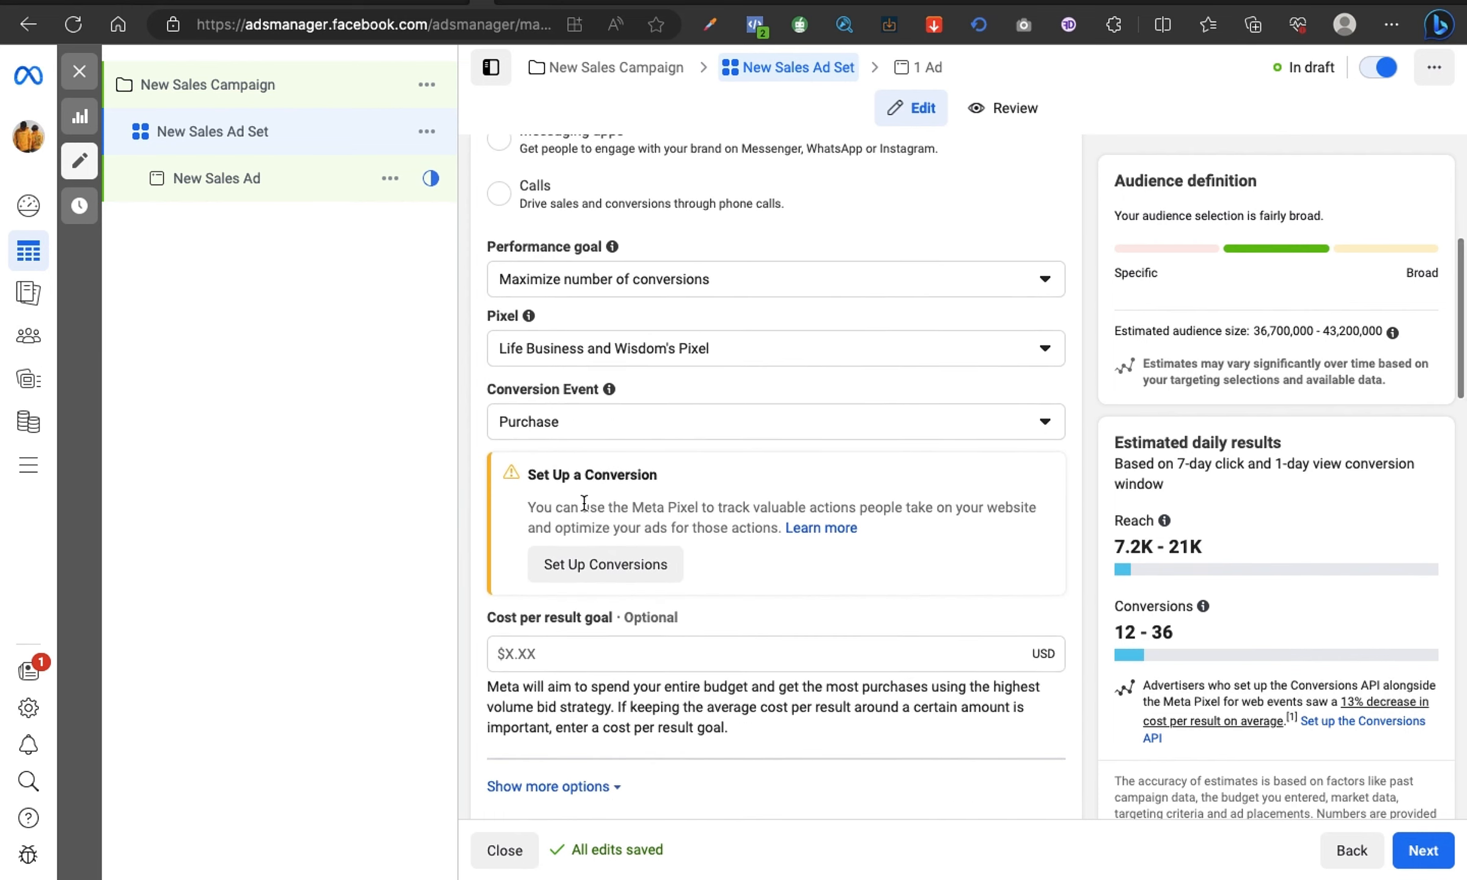
pyautogui.scroll(7, 778, 588)
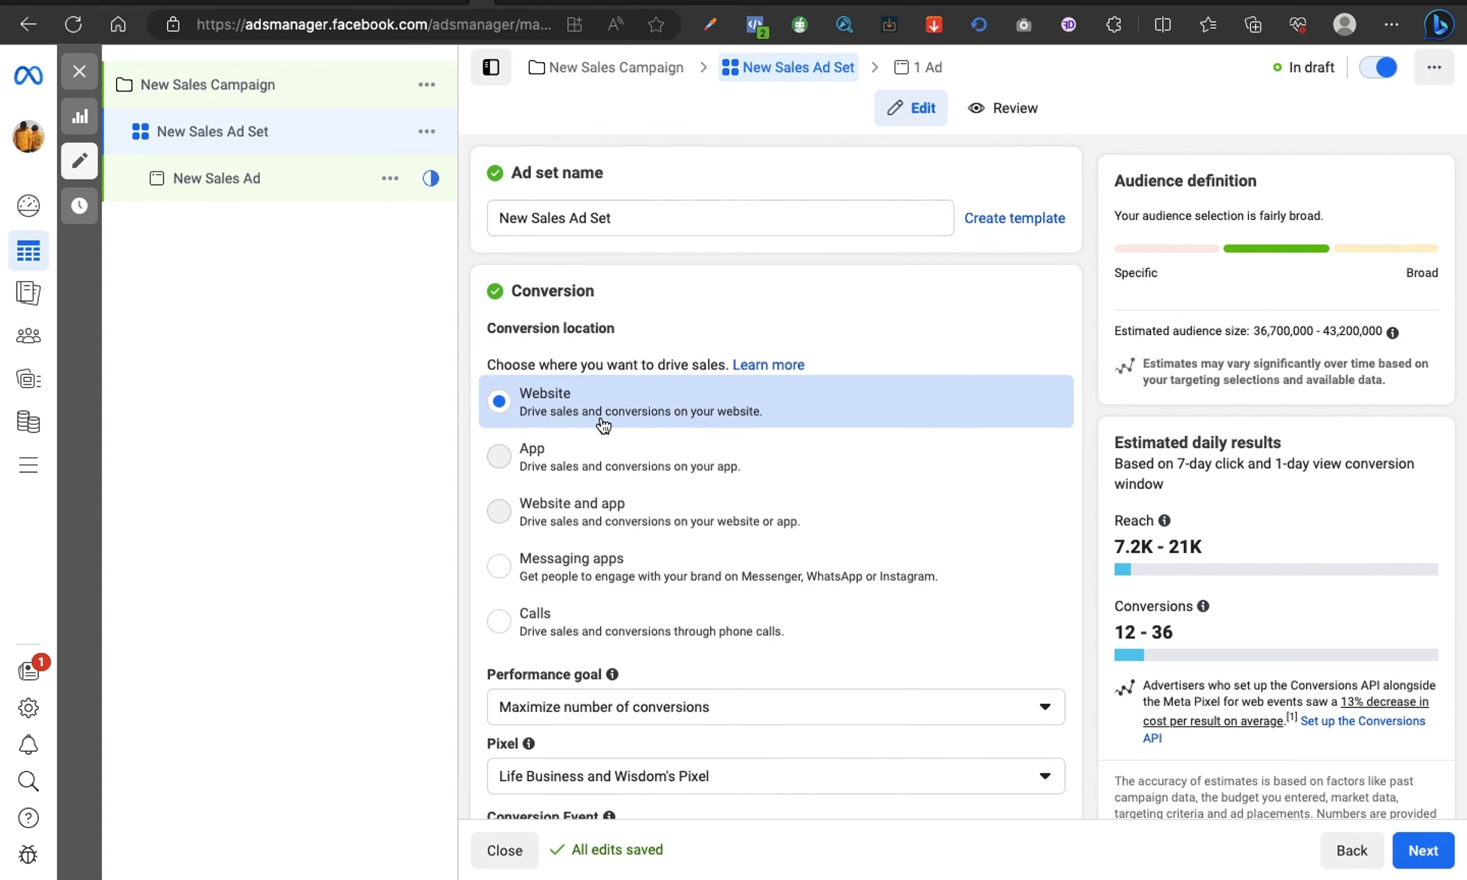
pyautogui.scroll(-3, 613, 429)
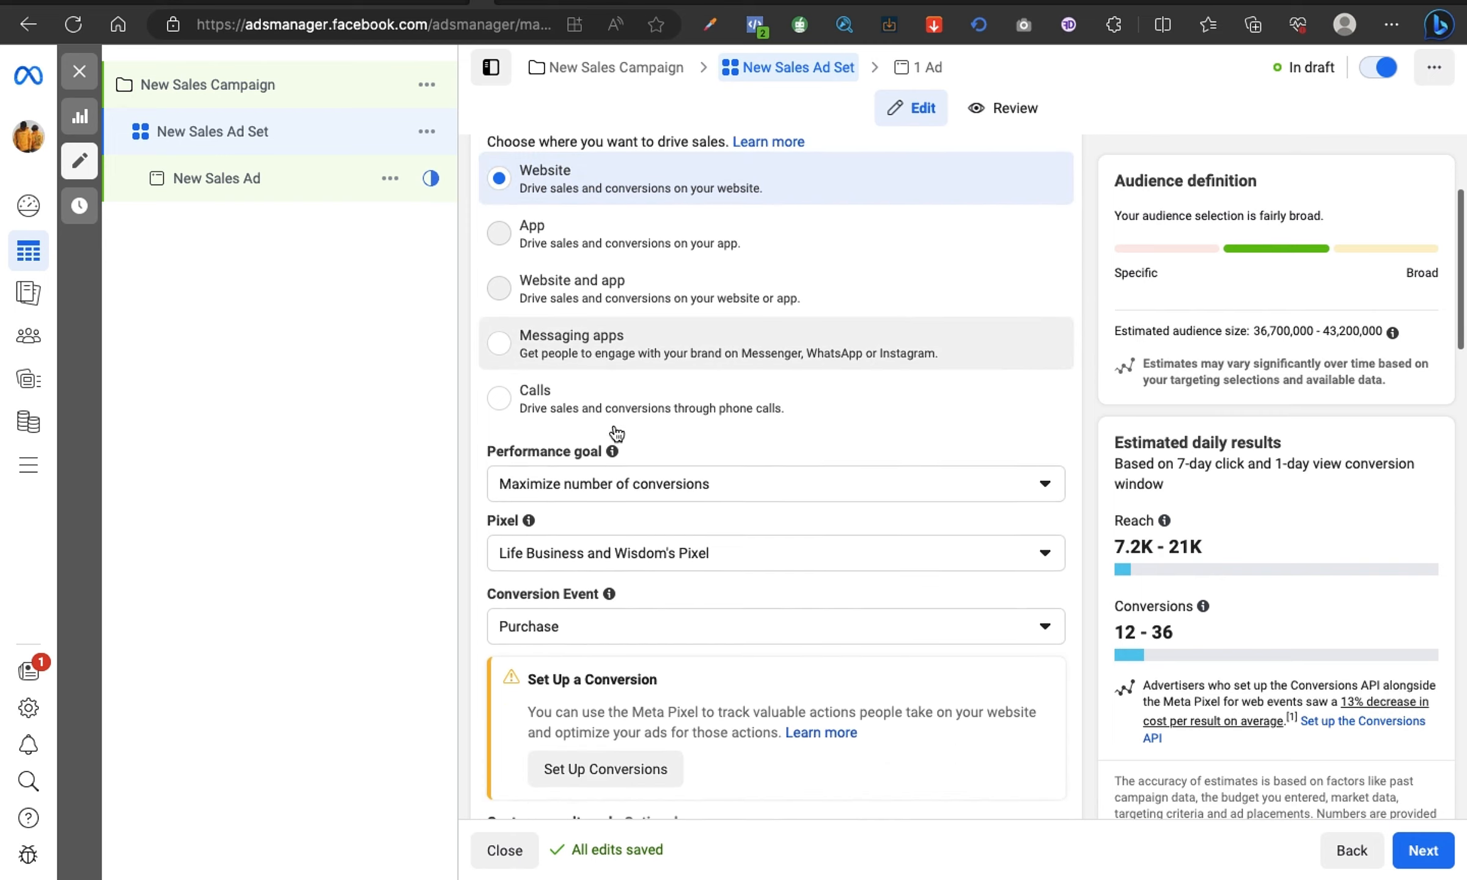
pyautogui.scroll(-15, 616, 433)
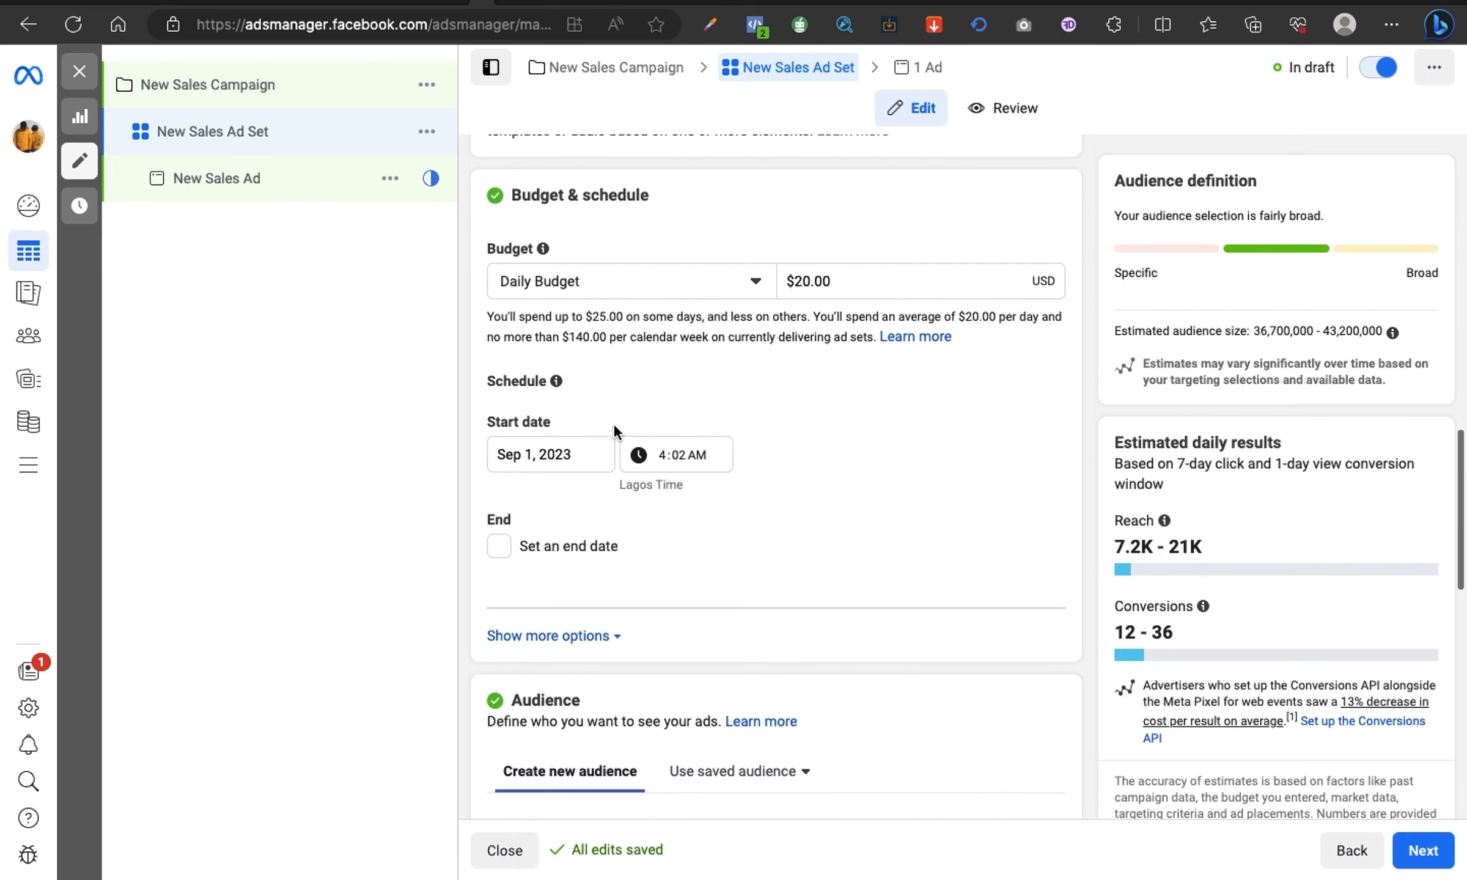
pyautogui.scroll(-6, 613, 423)
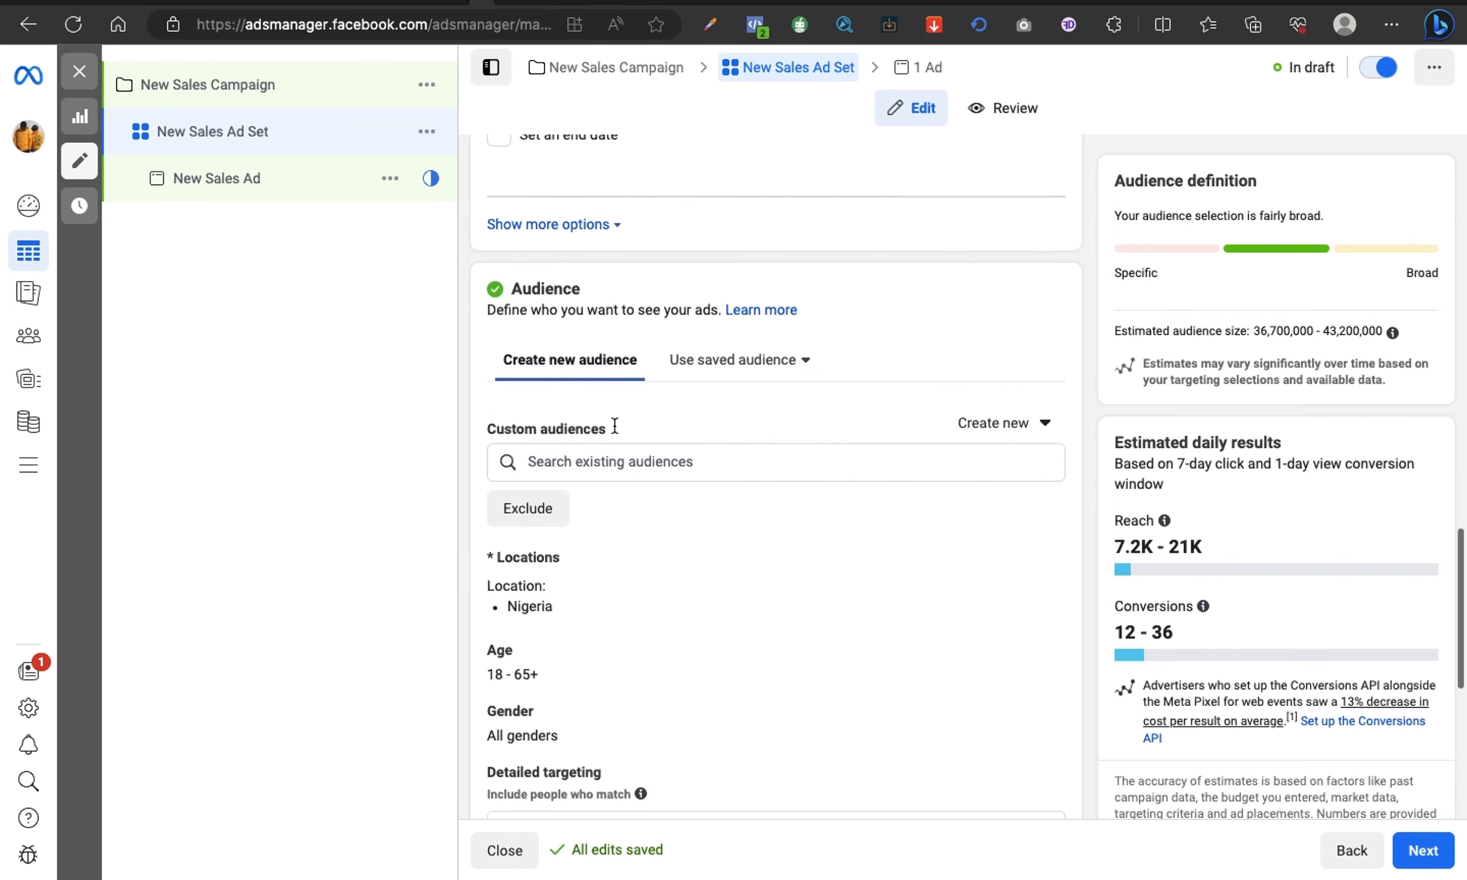
pyautogui.scroll(-2, 614, 426)
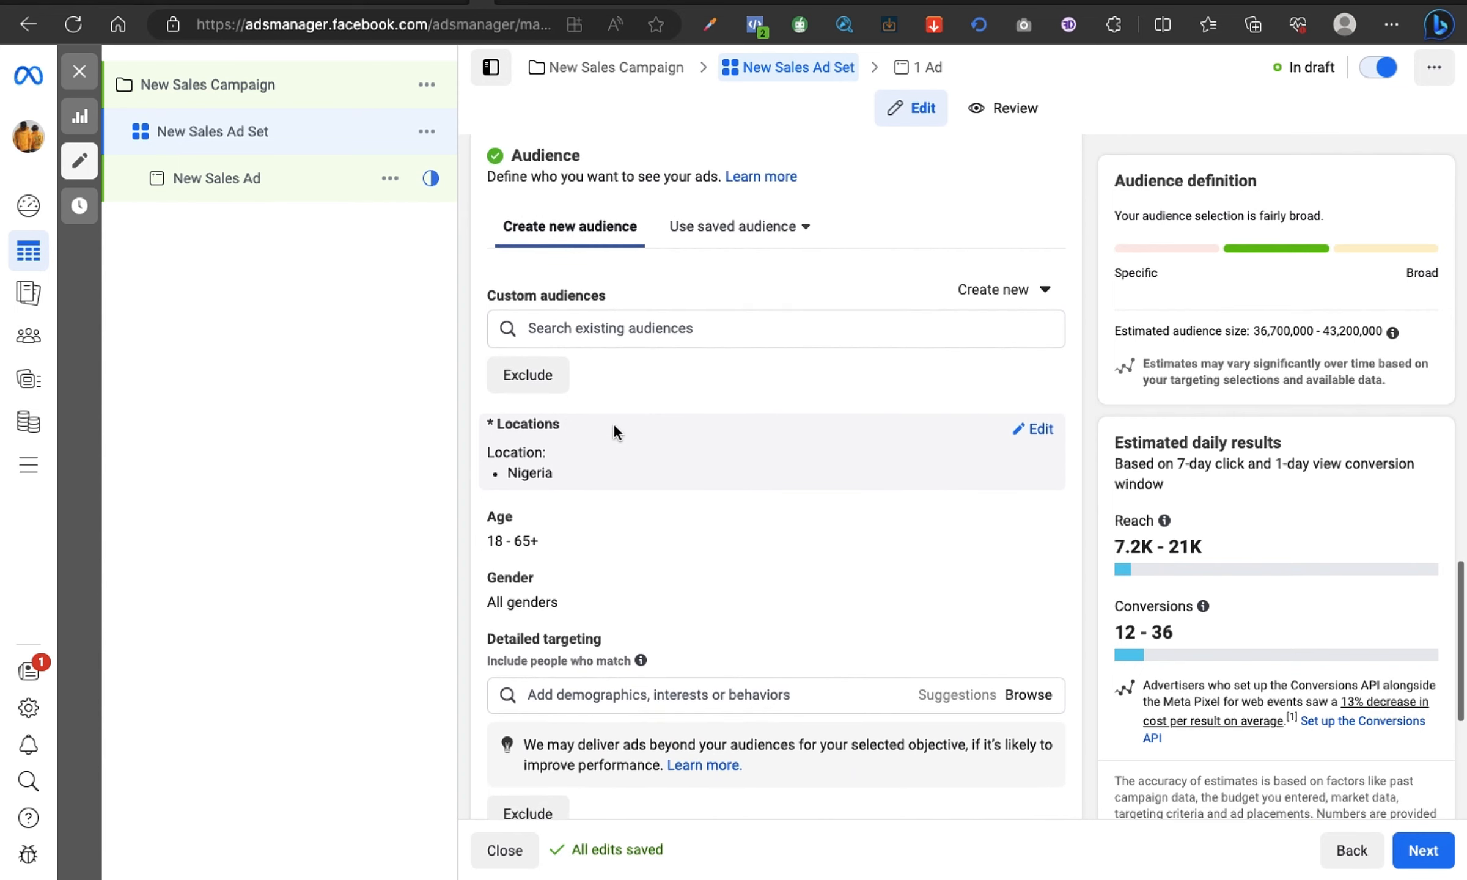
pyautogui.scroll(-2, 608, 410)
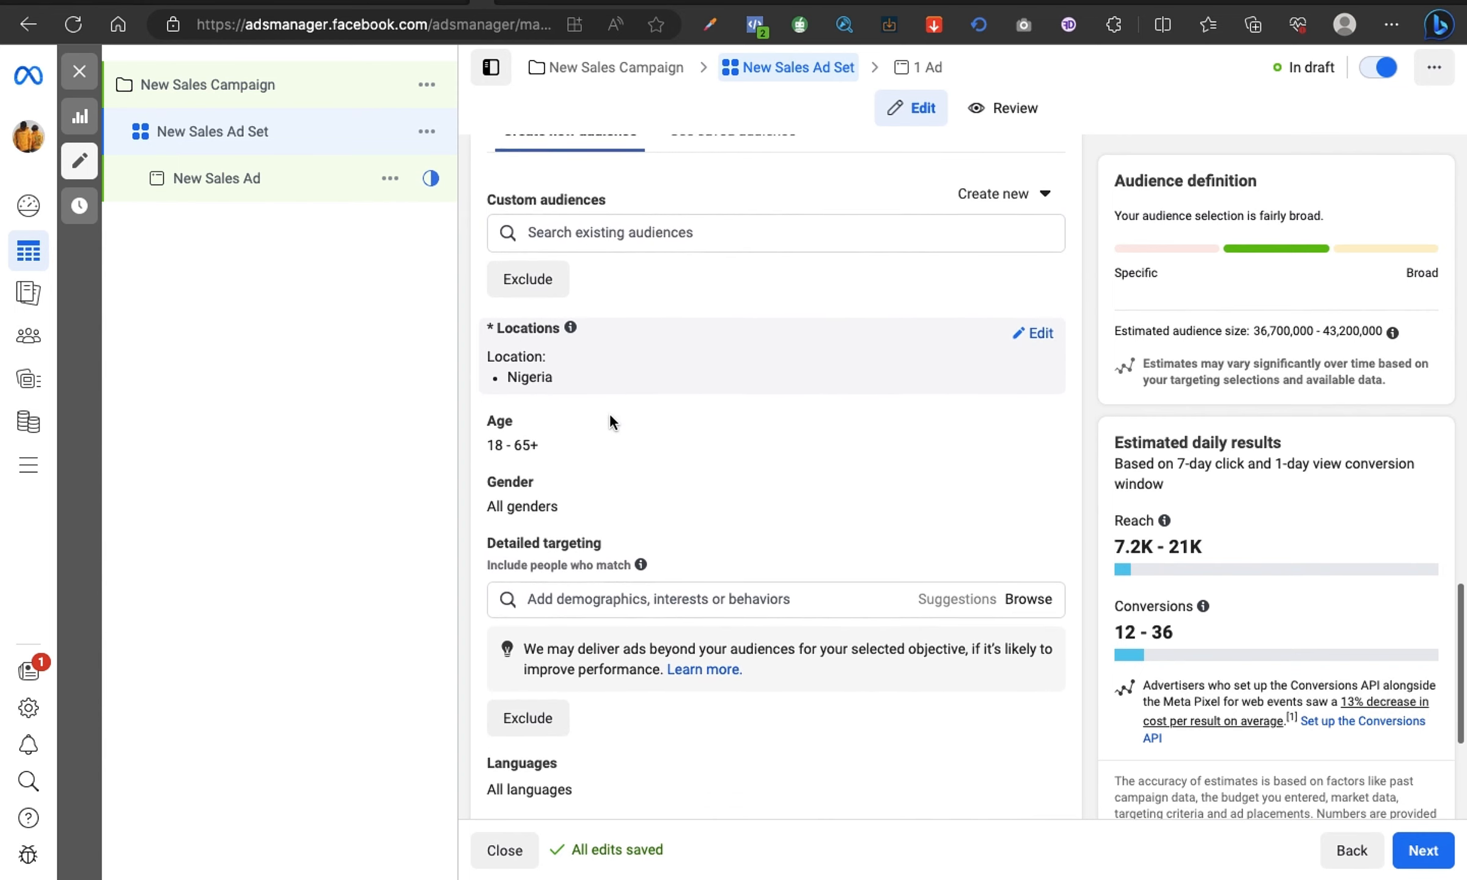
pyautogui.scroll(-2, 608, 413)
pyautogui.scroll(-1, 628, 328)
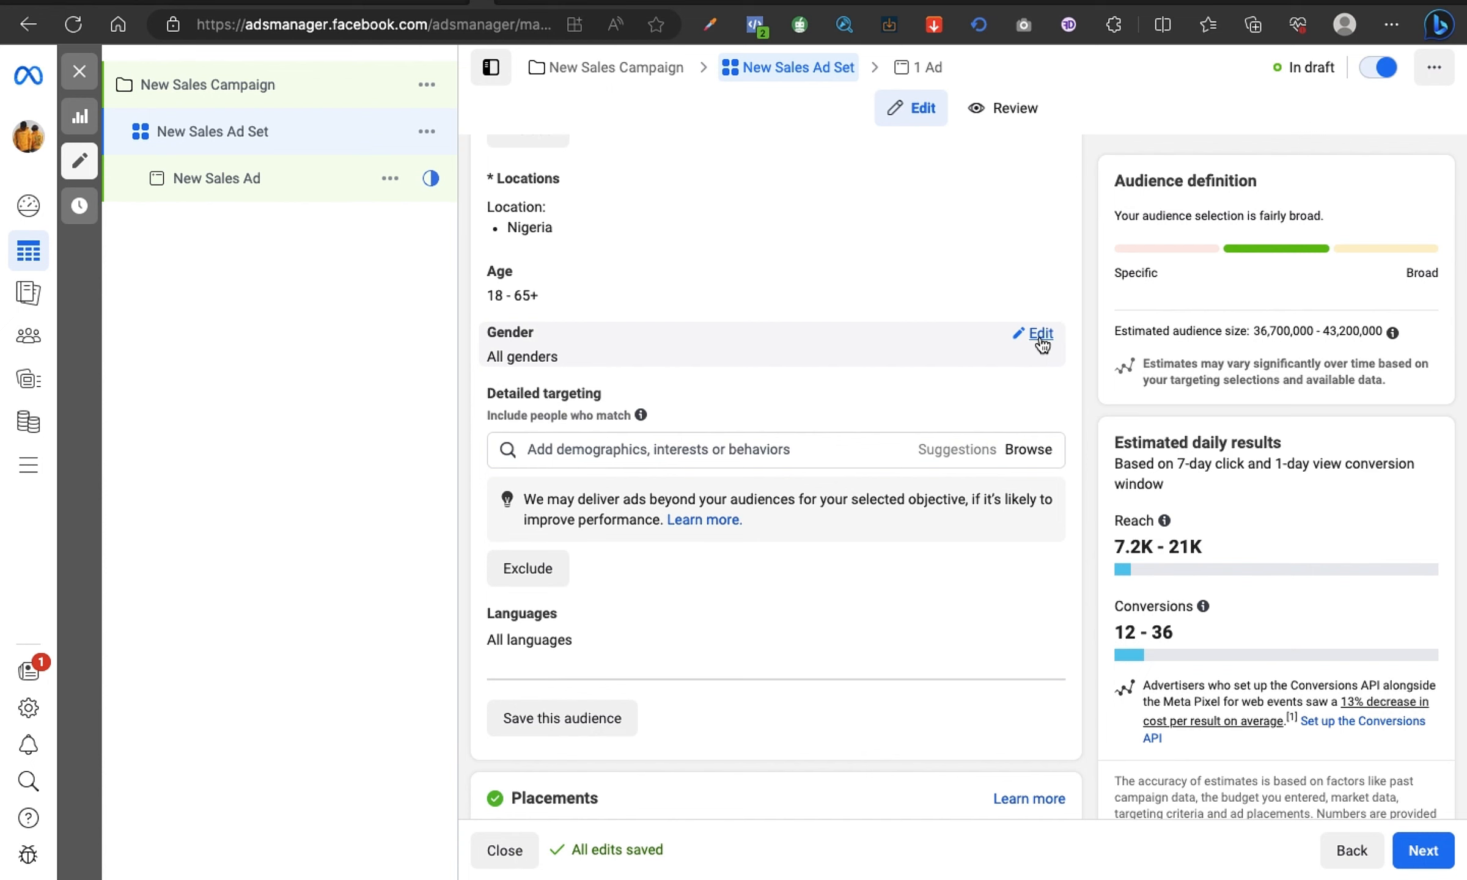
pyautogui.scroll(-3, 868, 424)
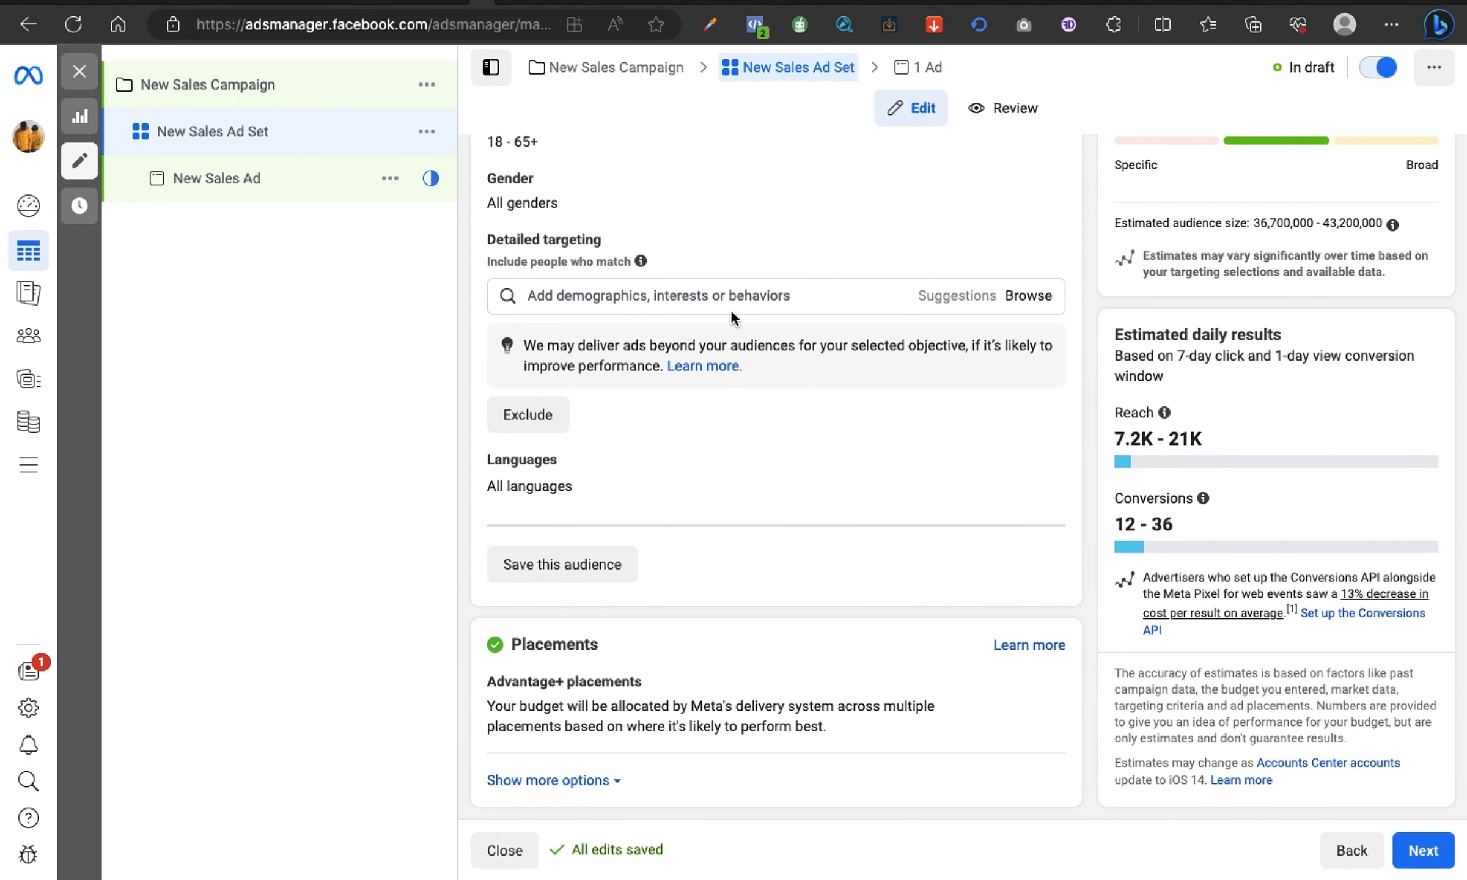
pyautogui.scroll(1, 729, 308)
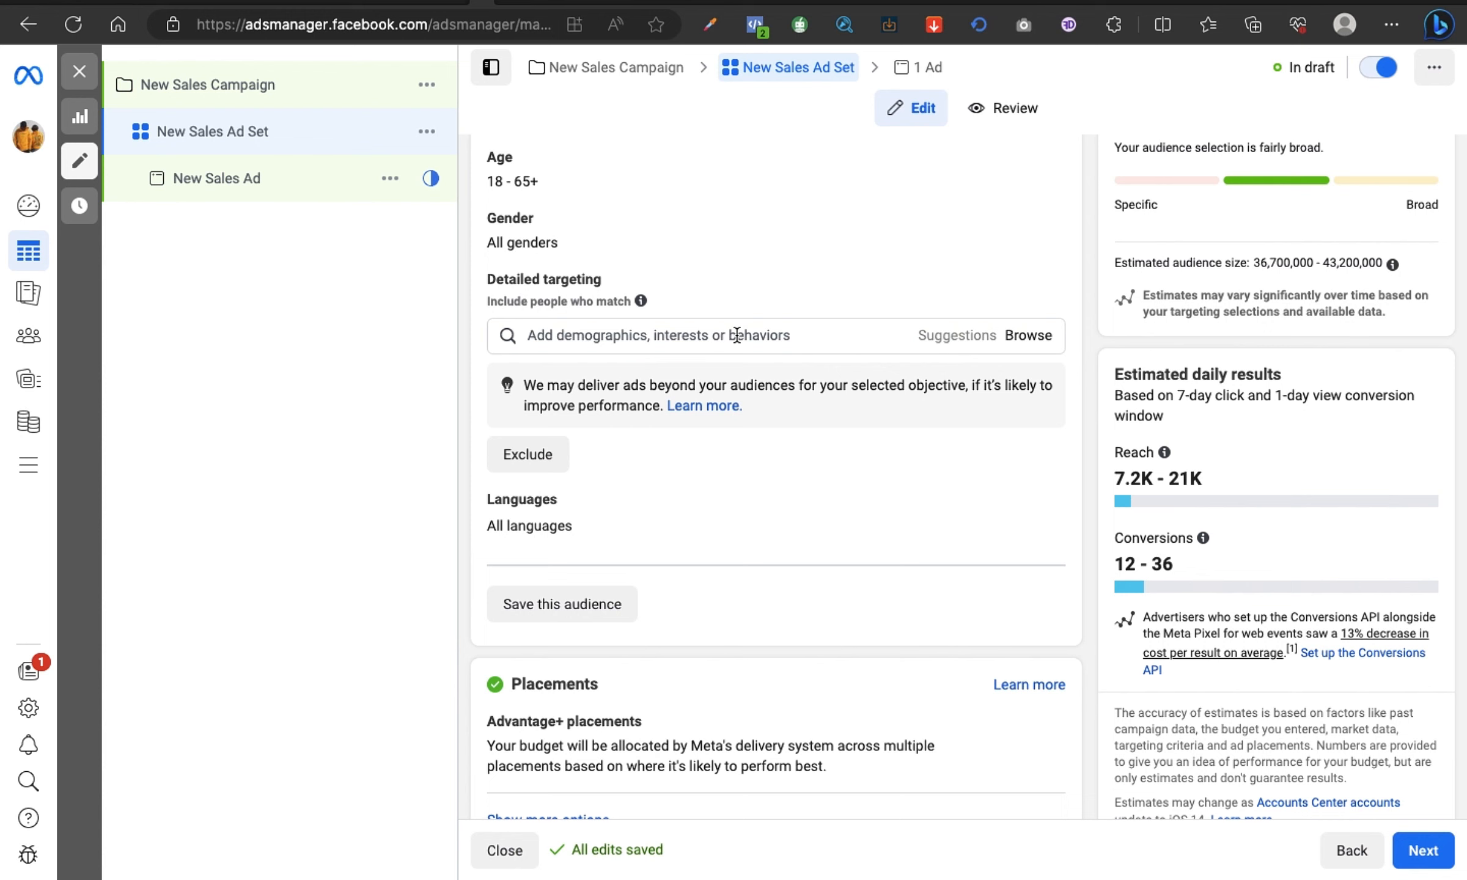
pyautogui.scroll(-1, 736, 335)
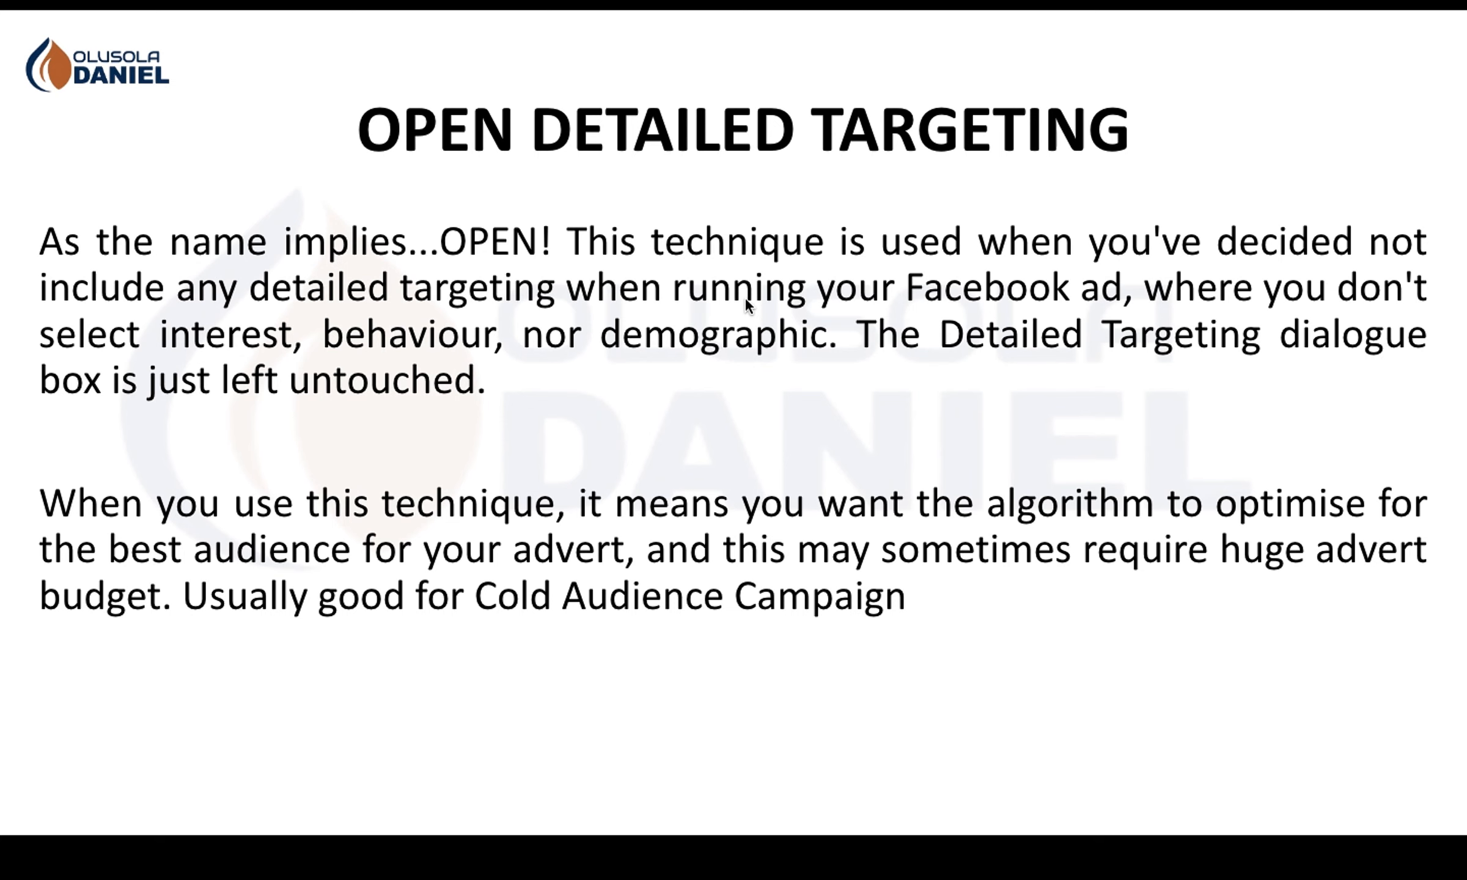
pyautogui.press('Right')
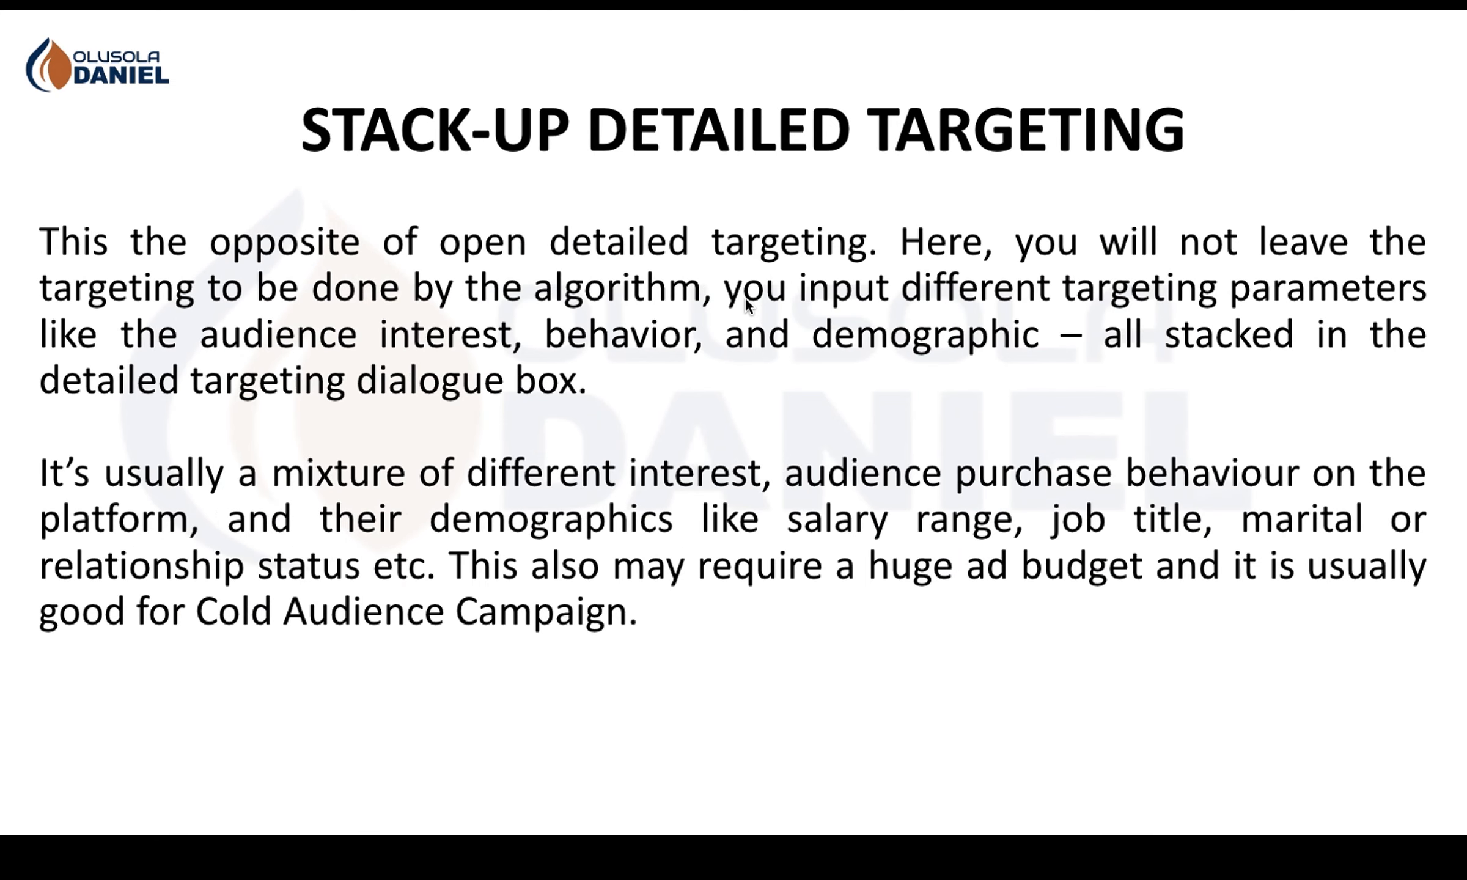
pyautogui.hotkey('ctrl', 'Right')
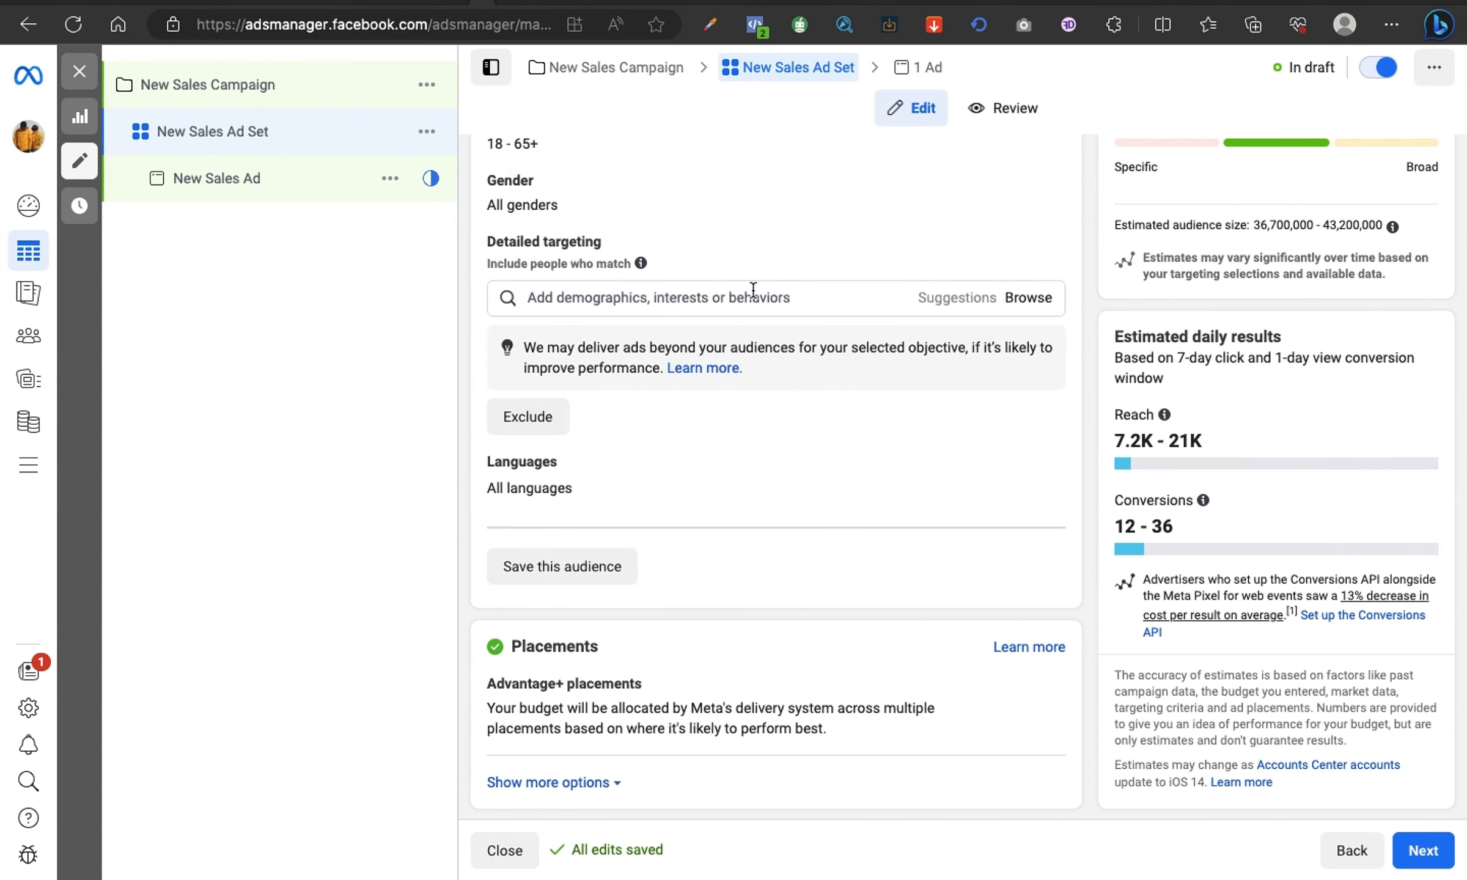
# Step: Search the detailed targeting options for "ceo" and add the MD/CEO job title to the audience
pyautogui.scroll(1, 758, 409)
pyautogui.scroll(1, 757, 409)
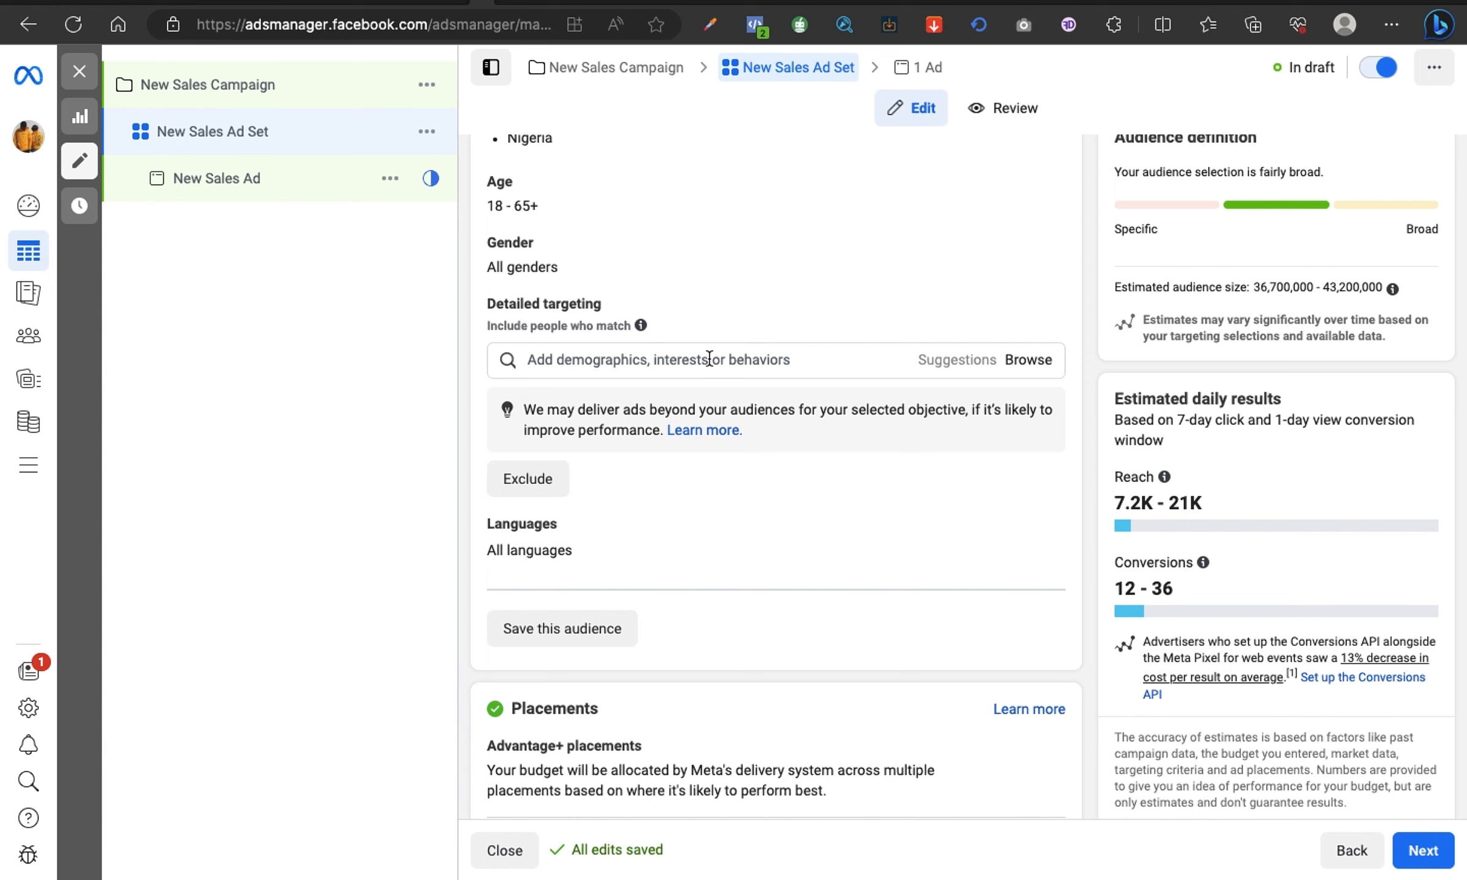
pyautogui.click(807, 363)
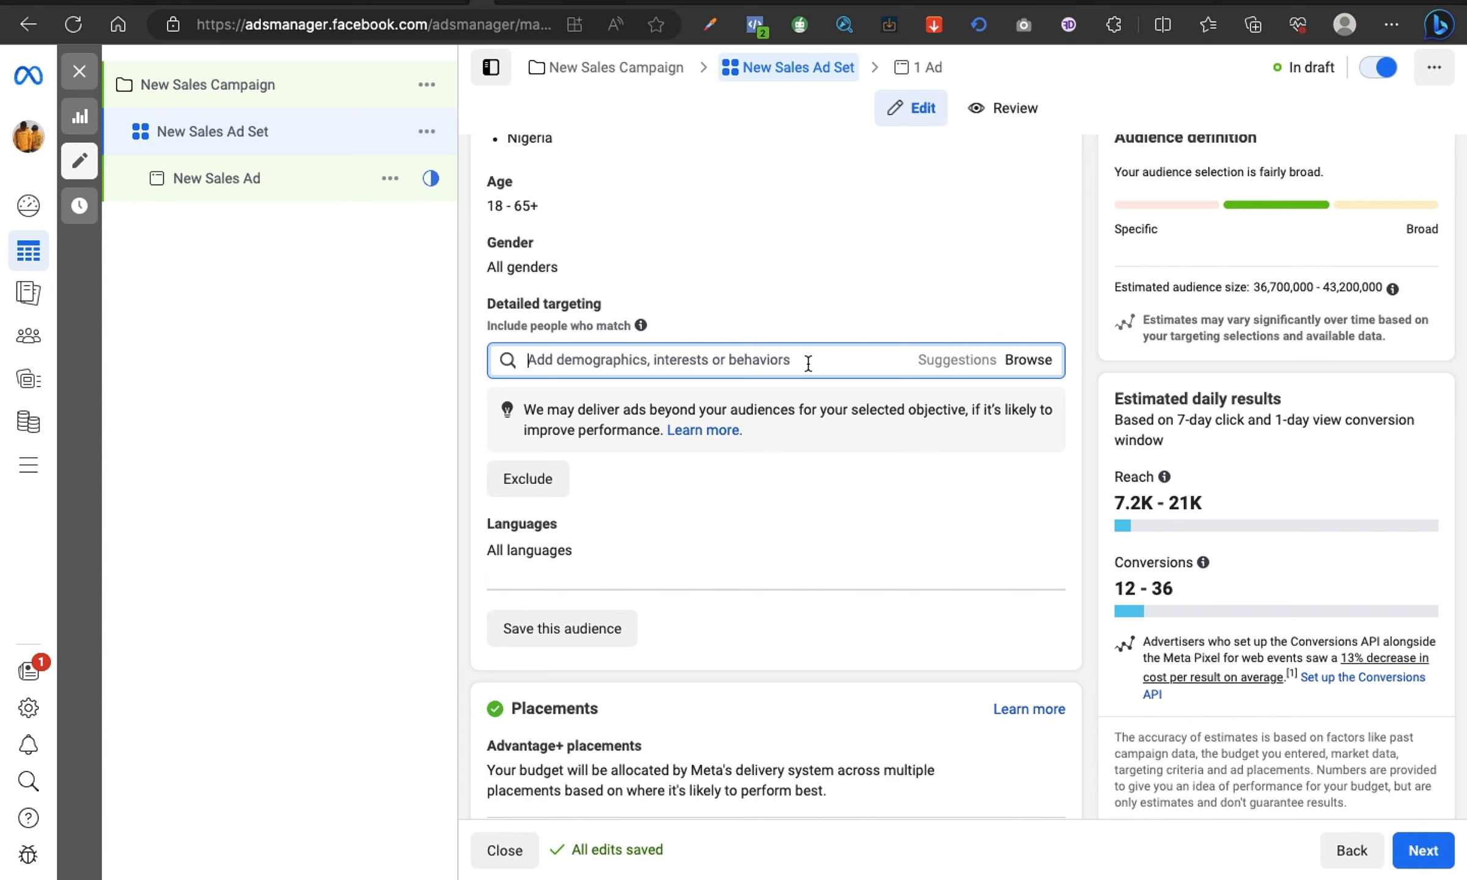
pyautogui.write('ceo')
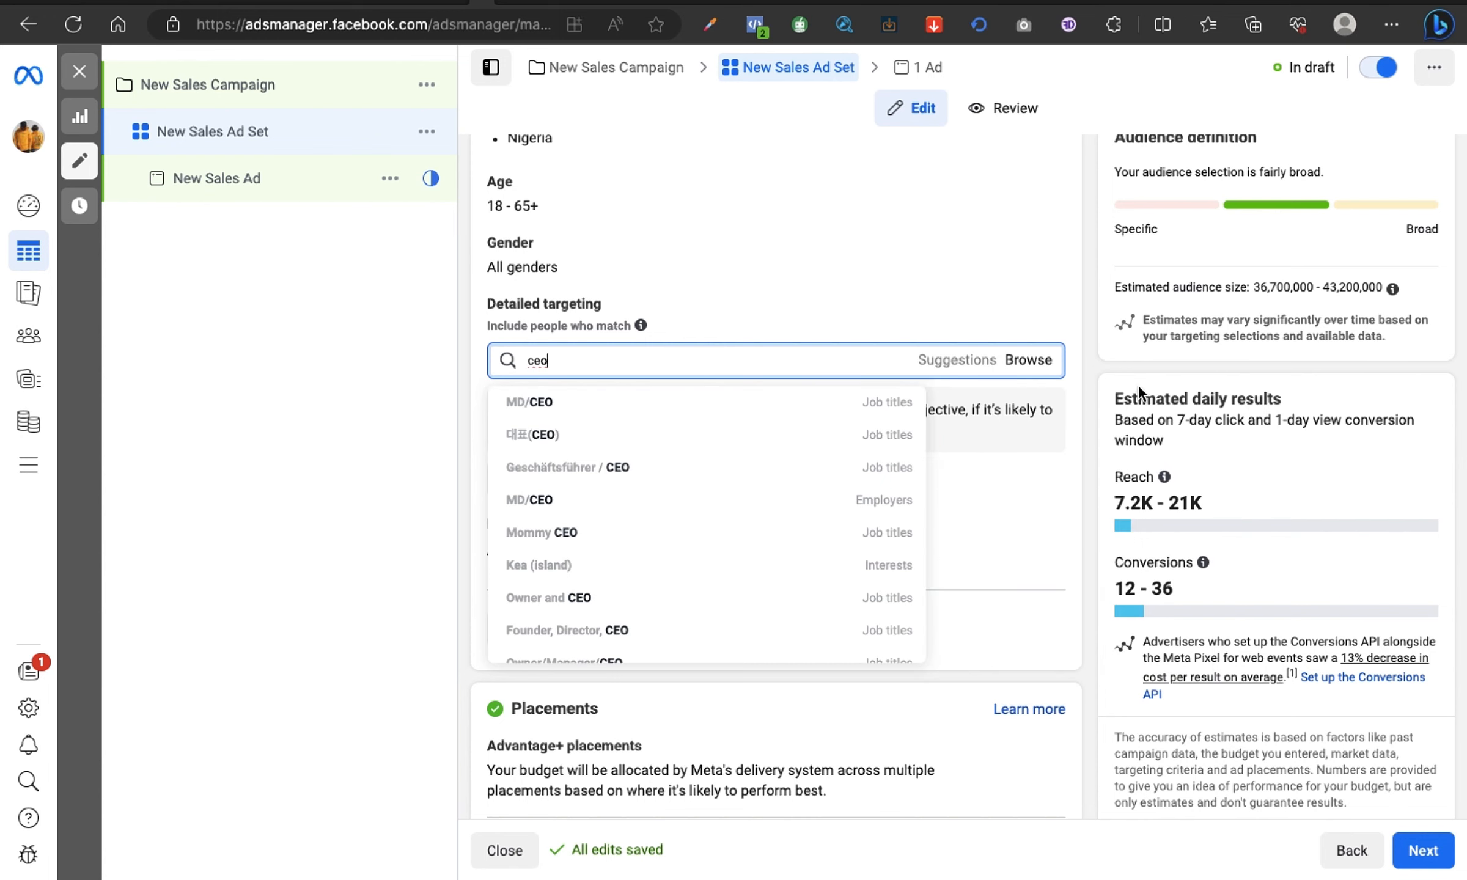
pyautogui.moveTo(881, 405)
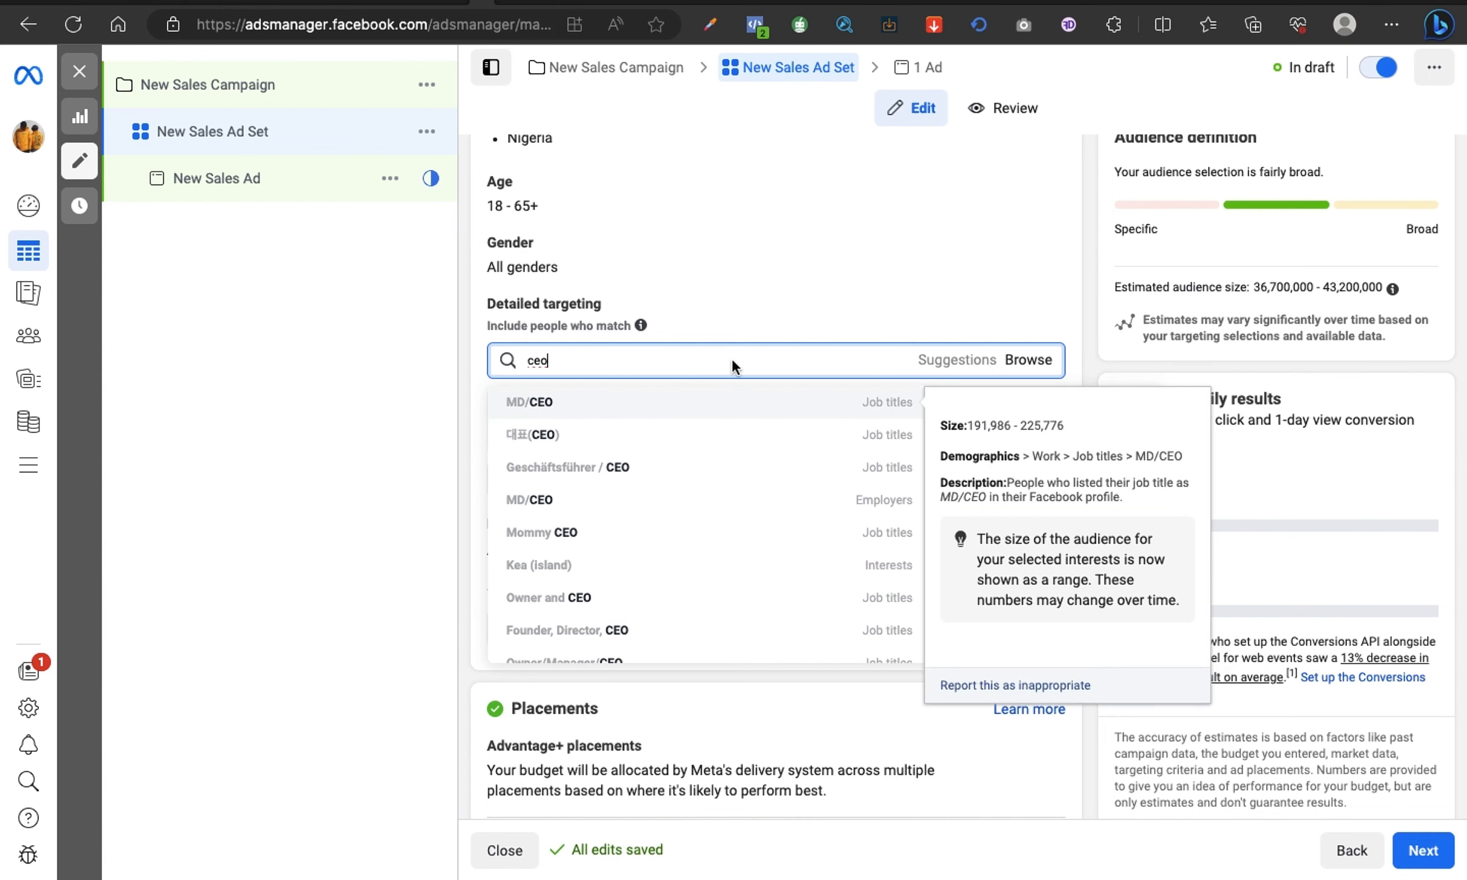
pyautogui.press('Return')
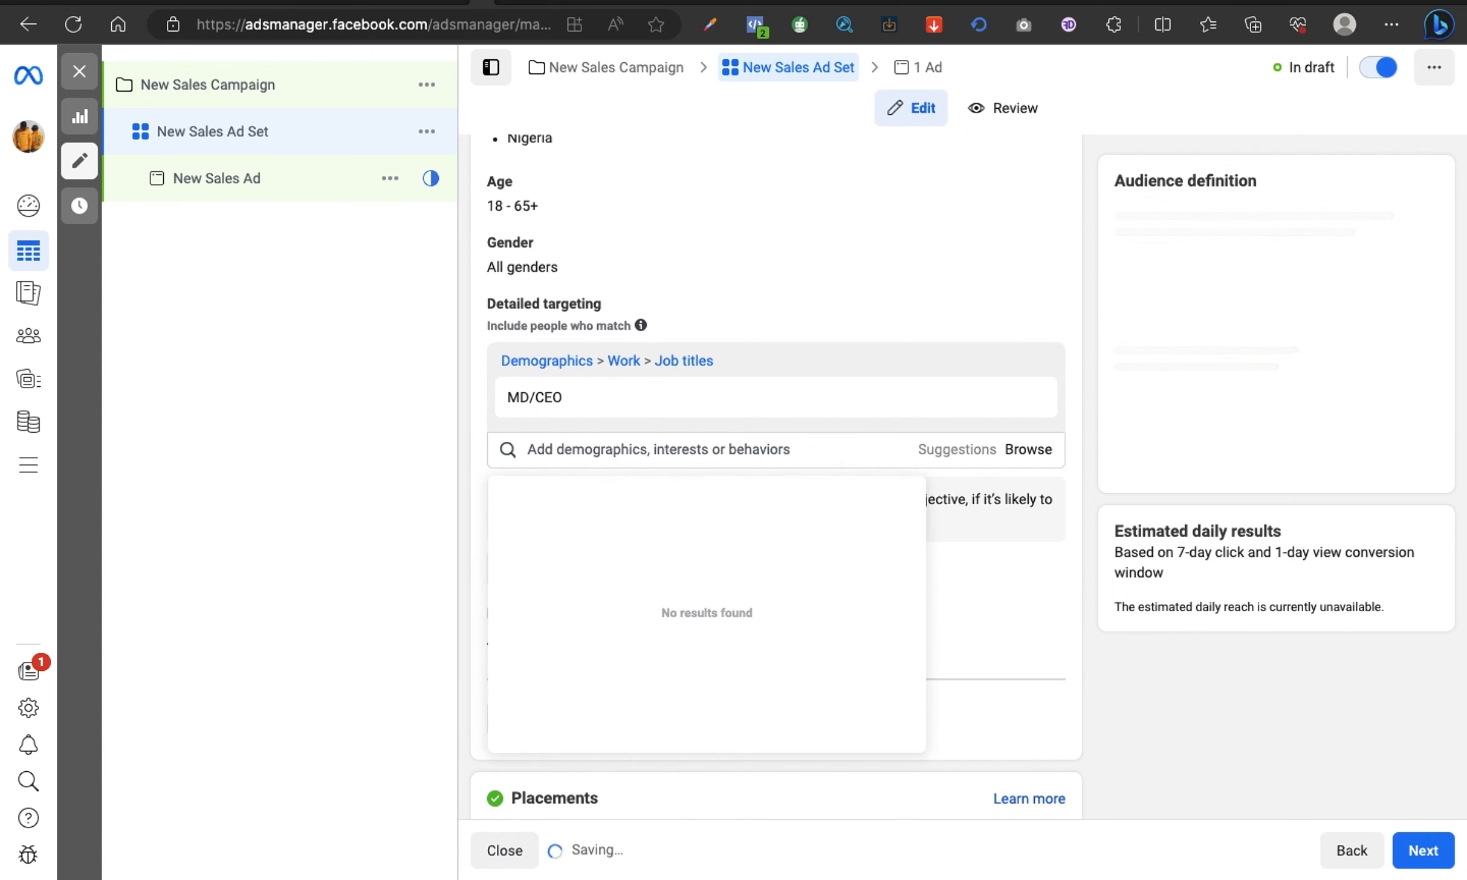
# Step: Add the Small business (business & finance) interest and the Engaged Shoppers behavior to the detailed targeting, searching for "small" and "engaged"
pyautogui.write('small')
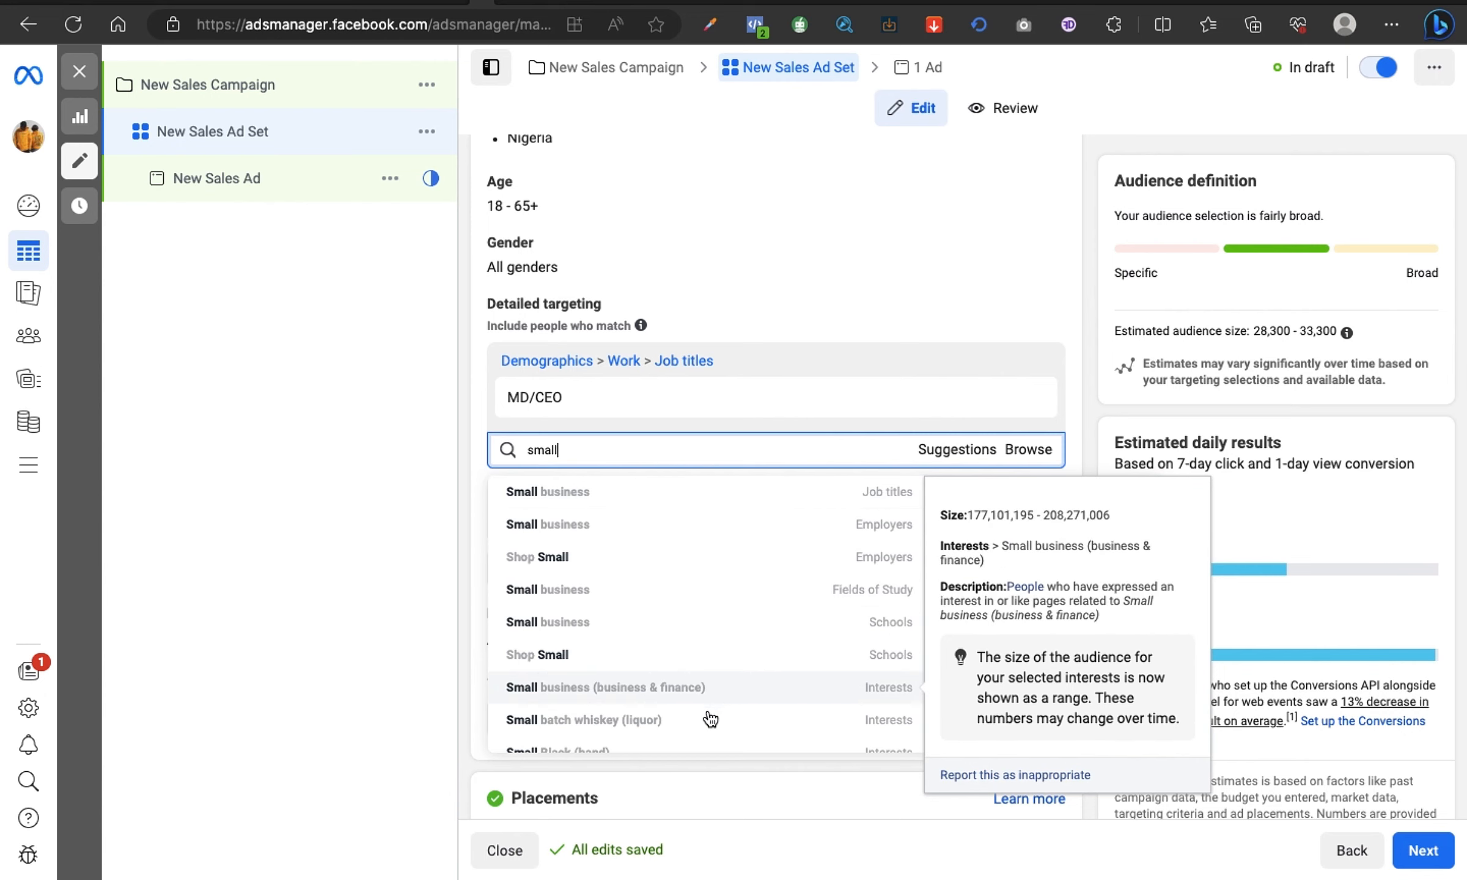
pyautogui.click(889, 690)
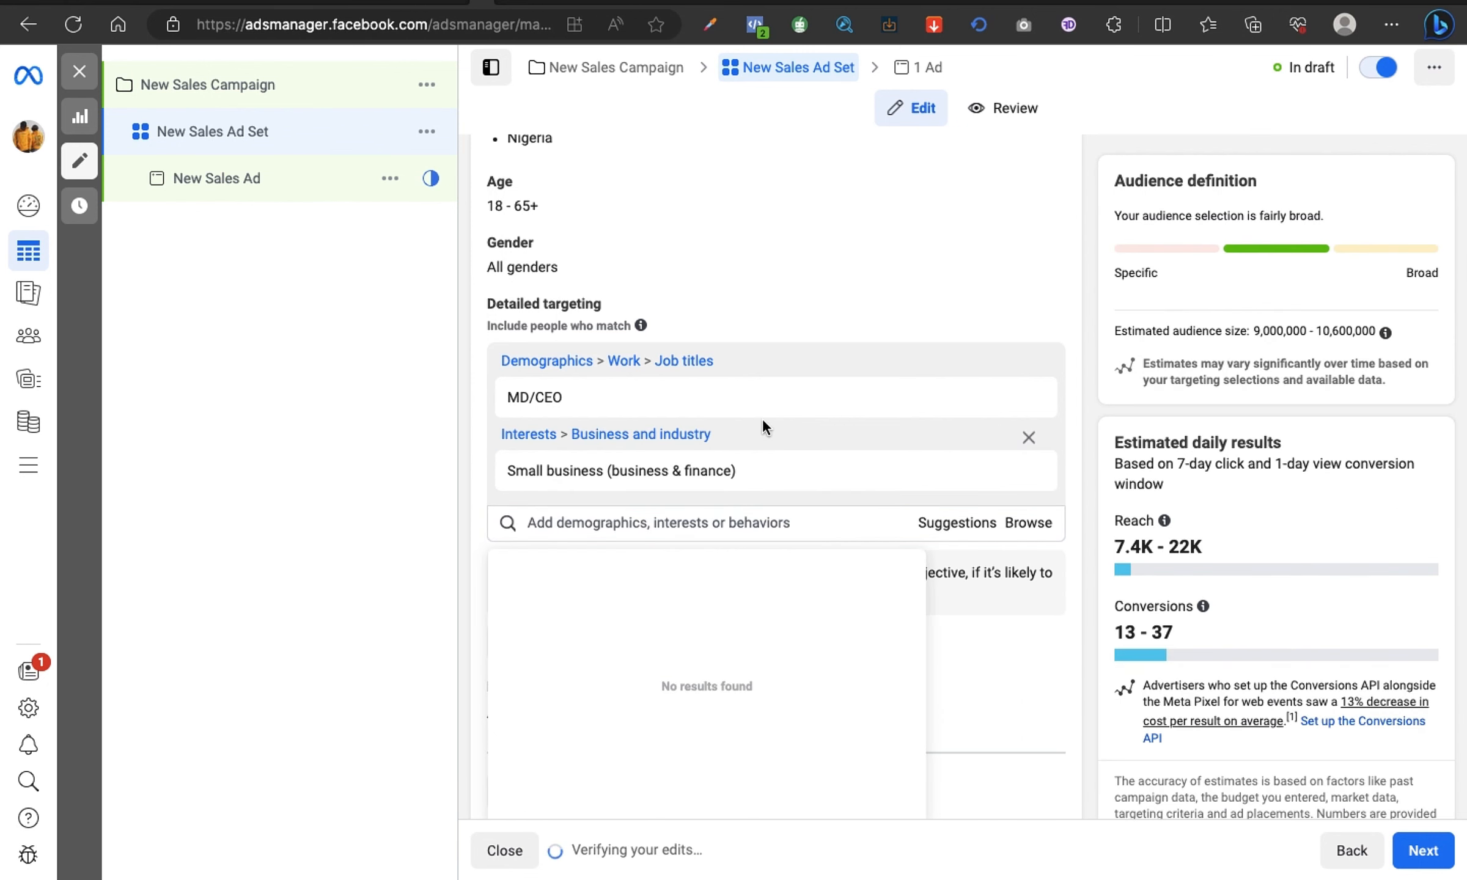
pyautogui.click(750, 520)
pyautogui.write('engaged')
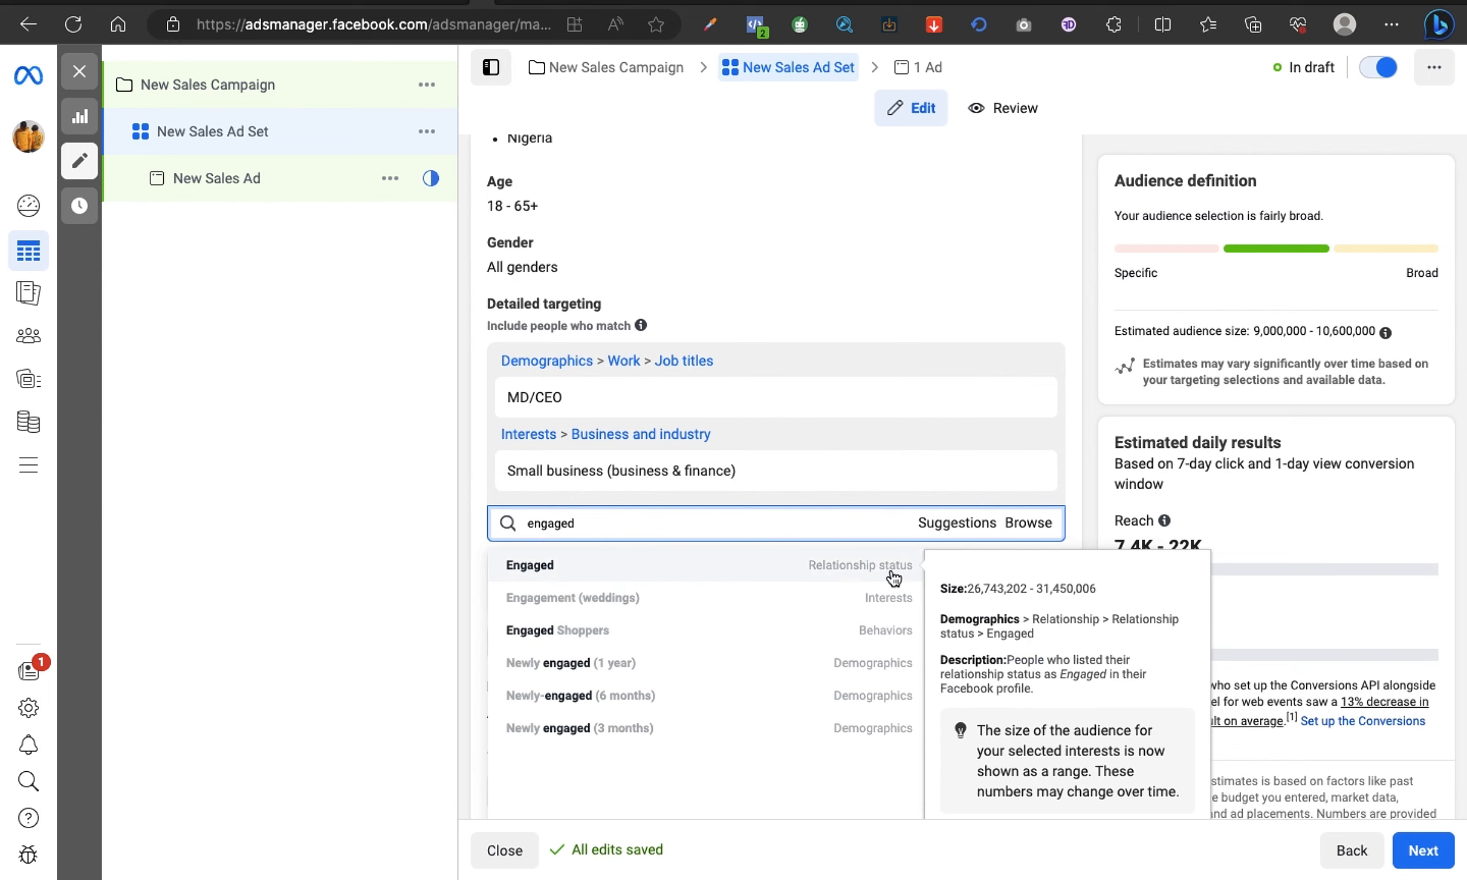
pyautogui.click(891, 636)
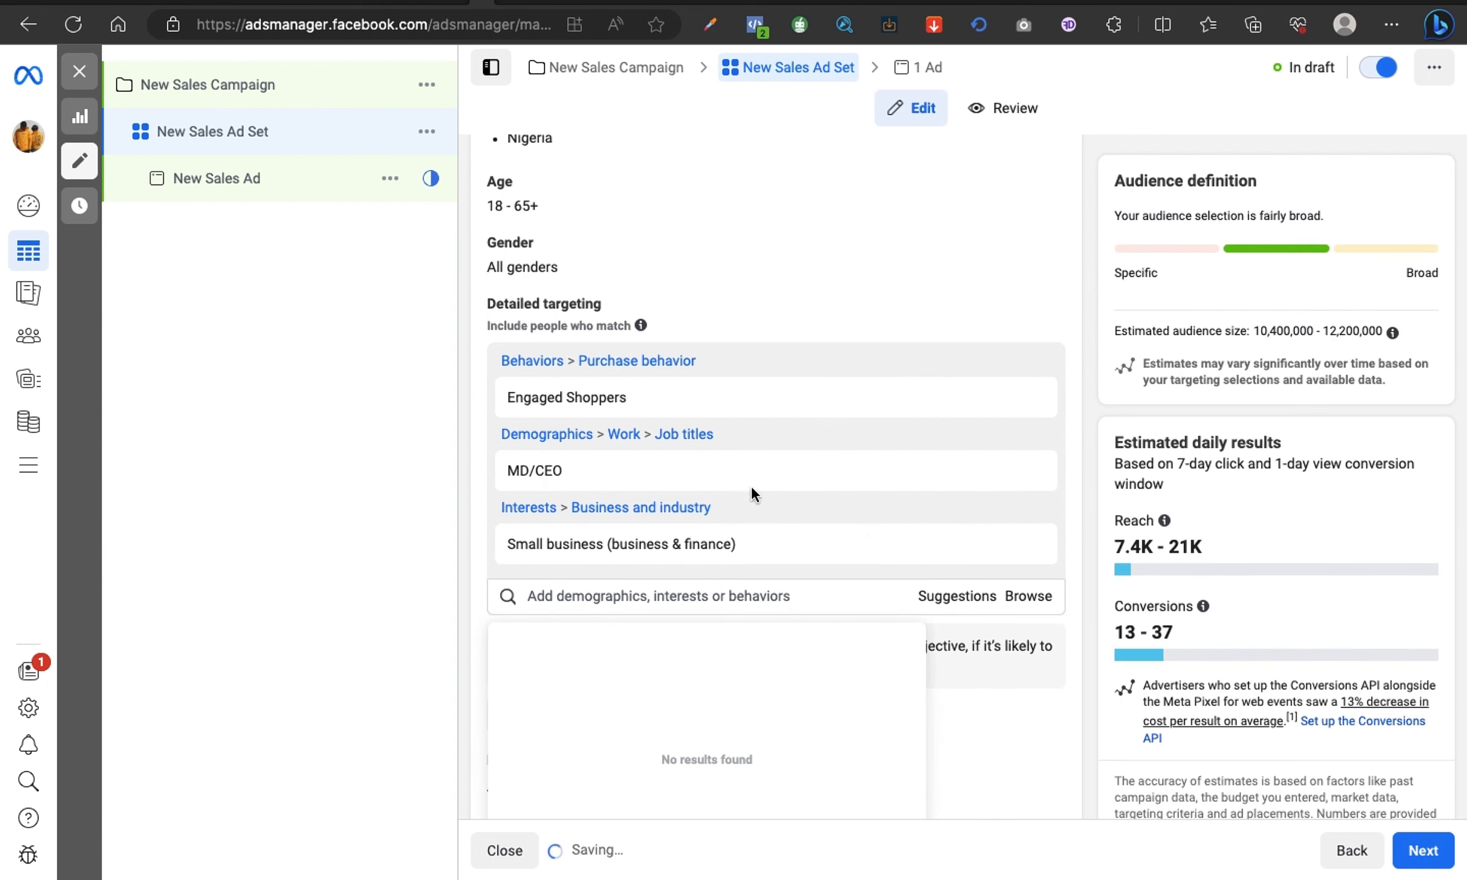
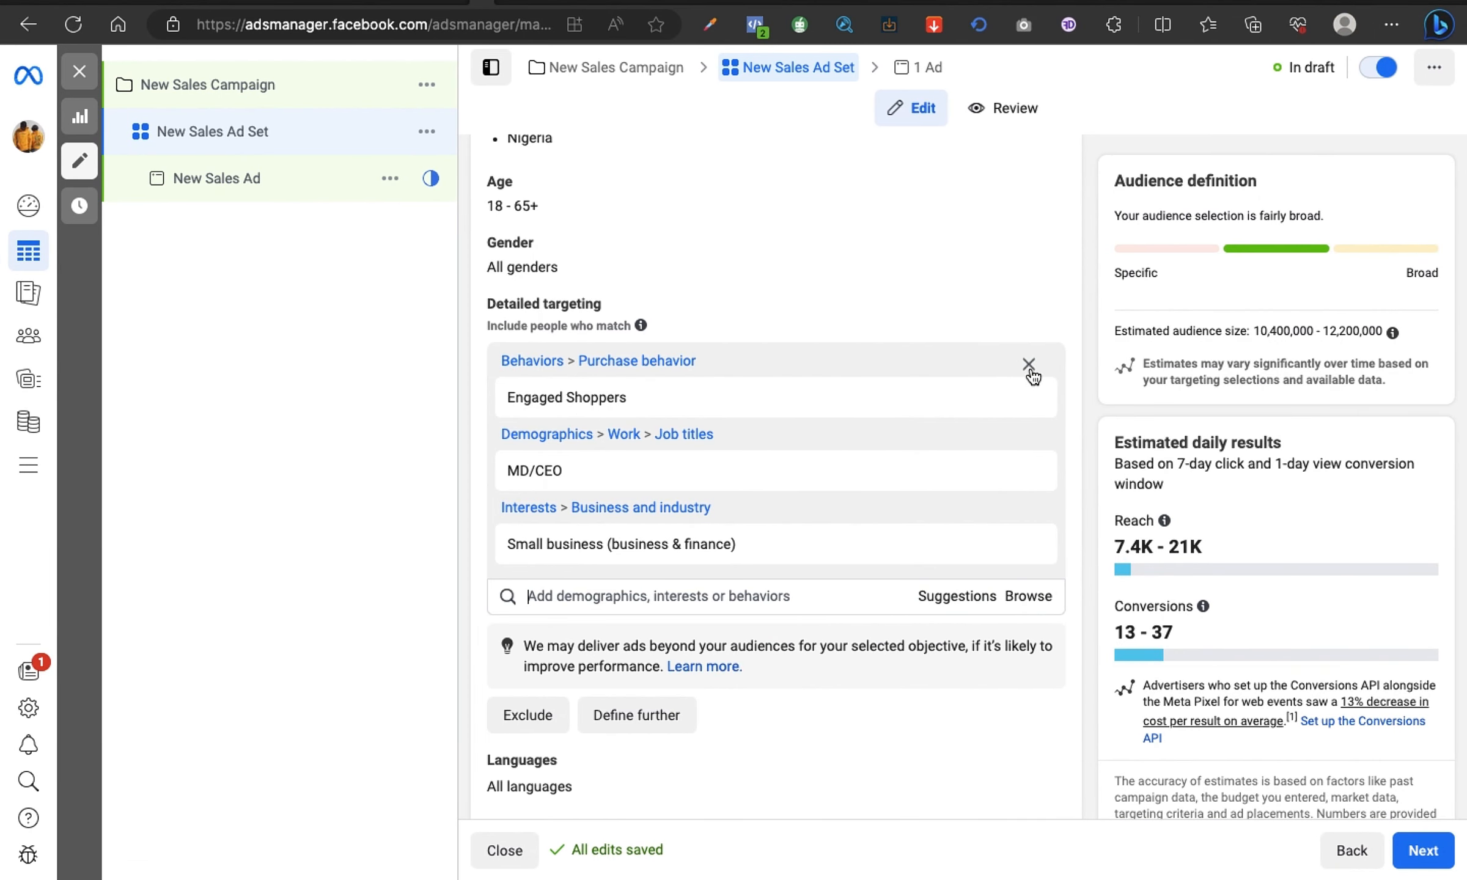
# Step: Remove the Engaged Shoppers, MD/CEO and Small business (business & finance) criteria from the detailed targeting
pyautogui.click(1029, 367)
pyautogui.click(1030, 368)
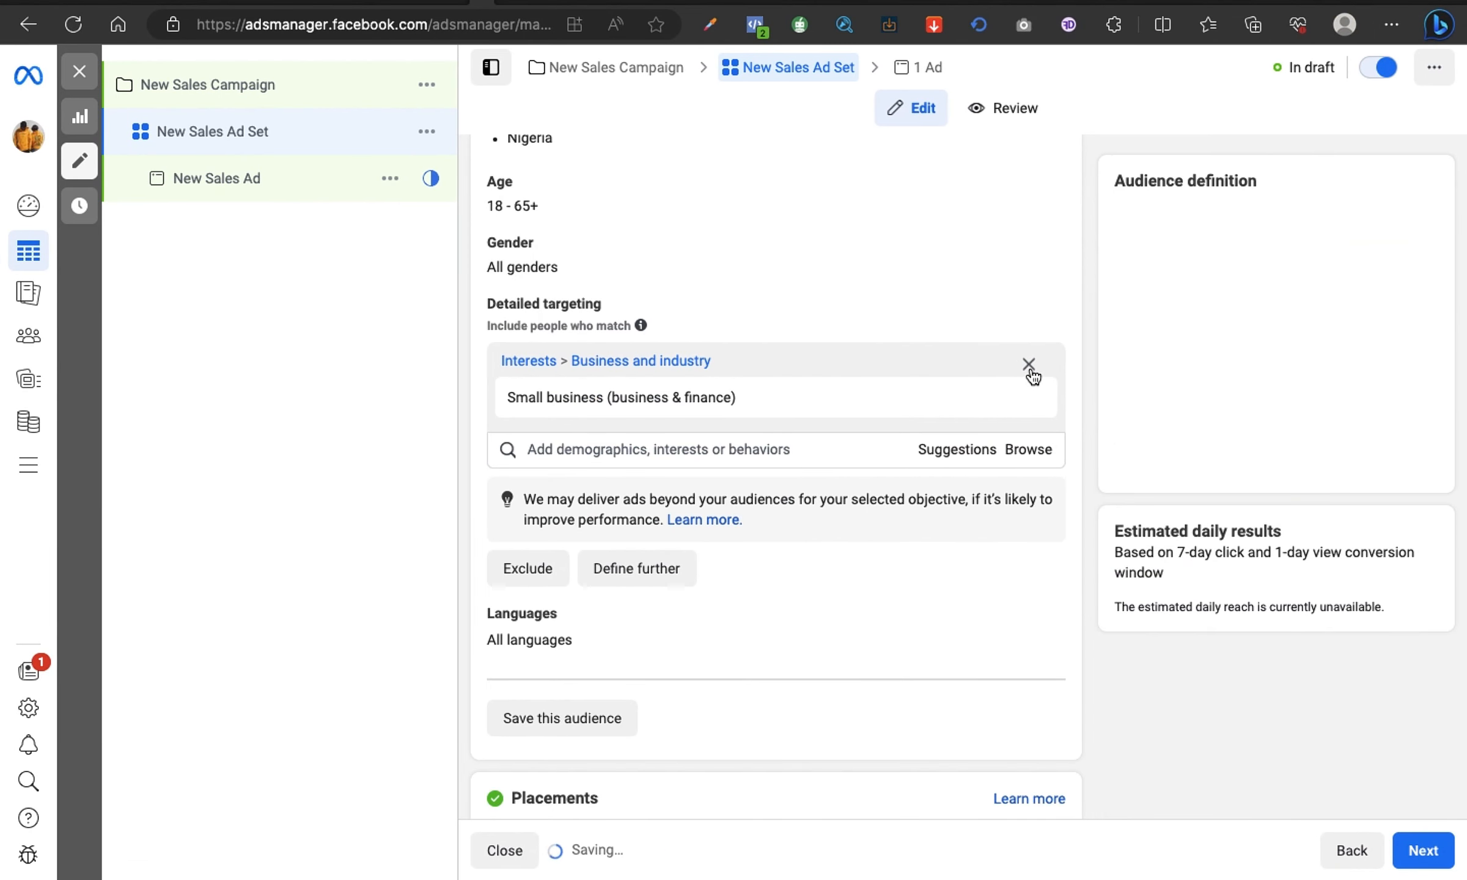
pyautogui.click(1029, 365)
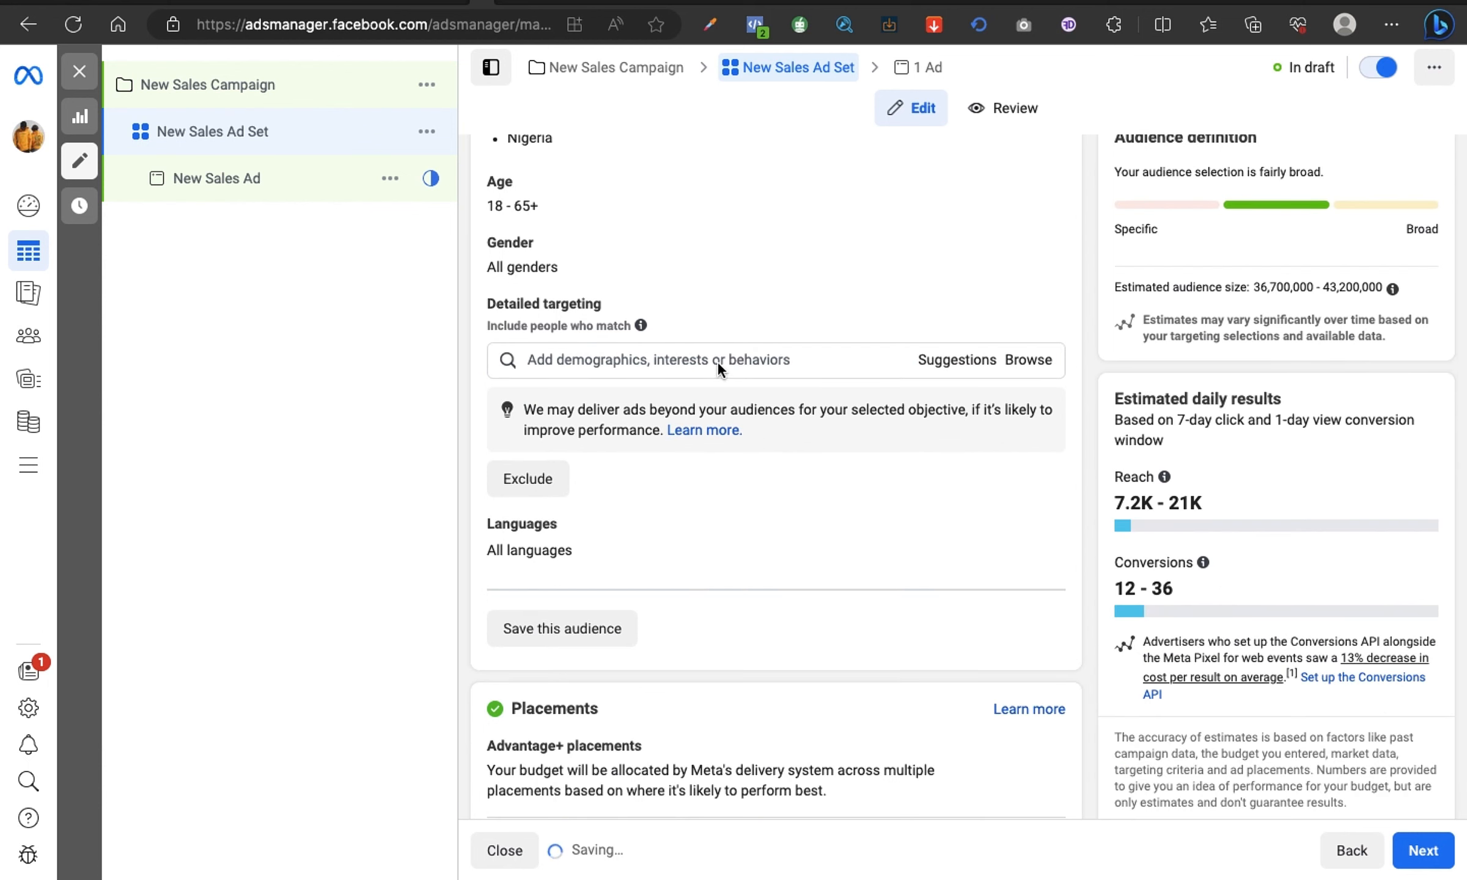
# Step: Search for "transport", add the Transport (transportation) interest to the detailed targeting, and remove it again
pyautogui.click(718, 359)
pyautogui.write('tr')
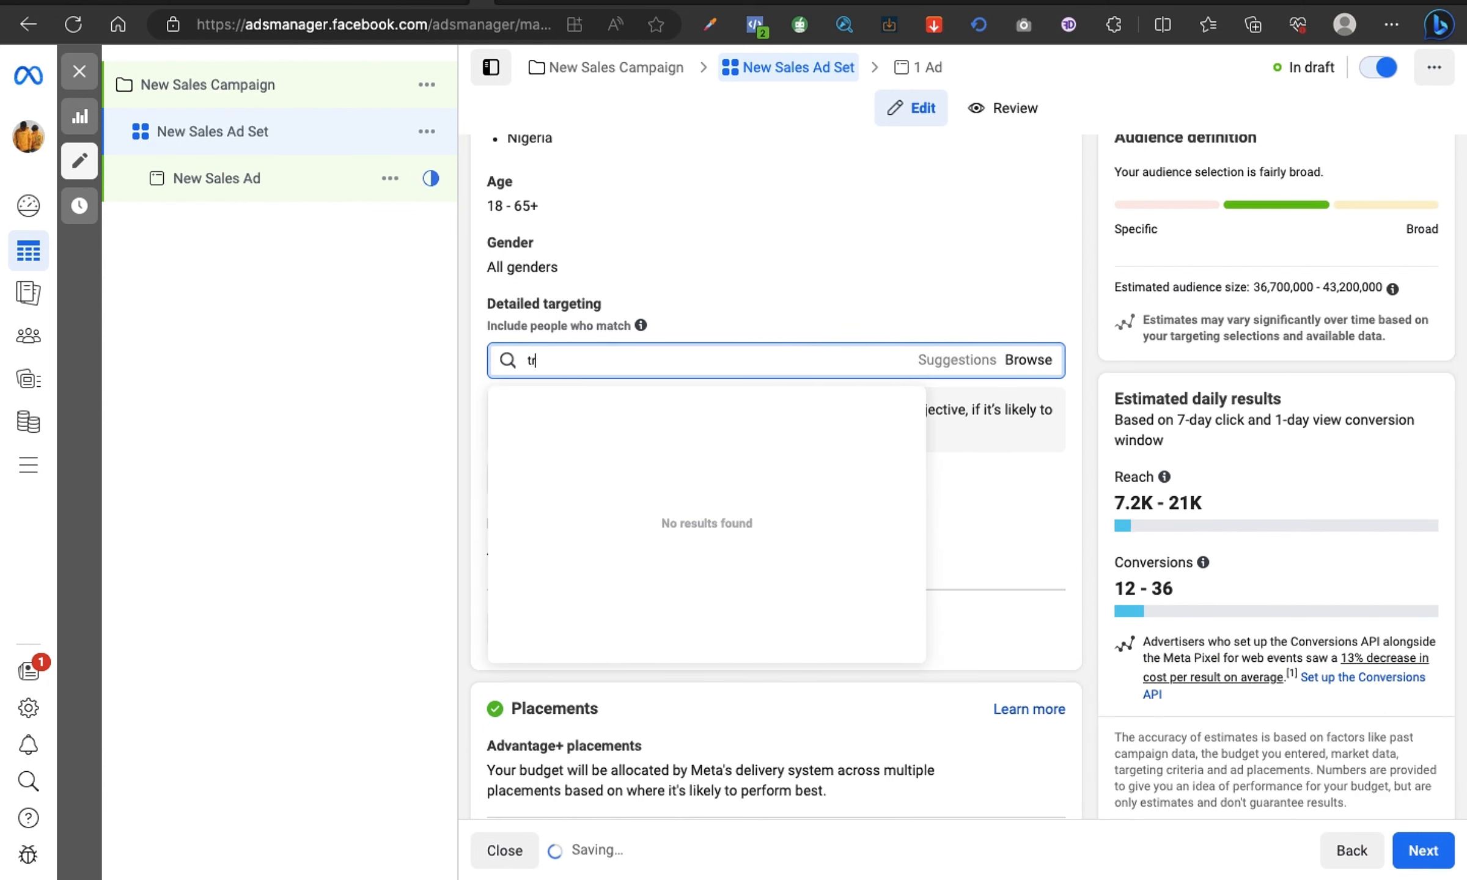
pyautogui.write('ansport')
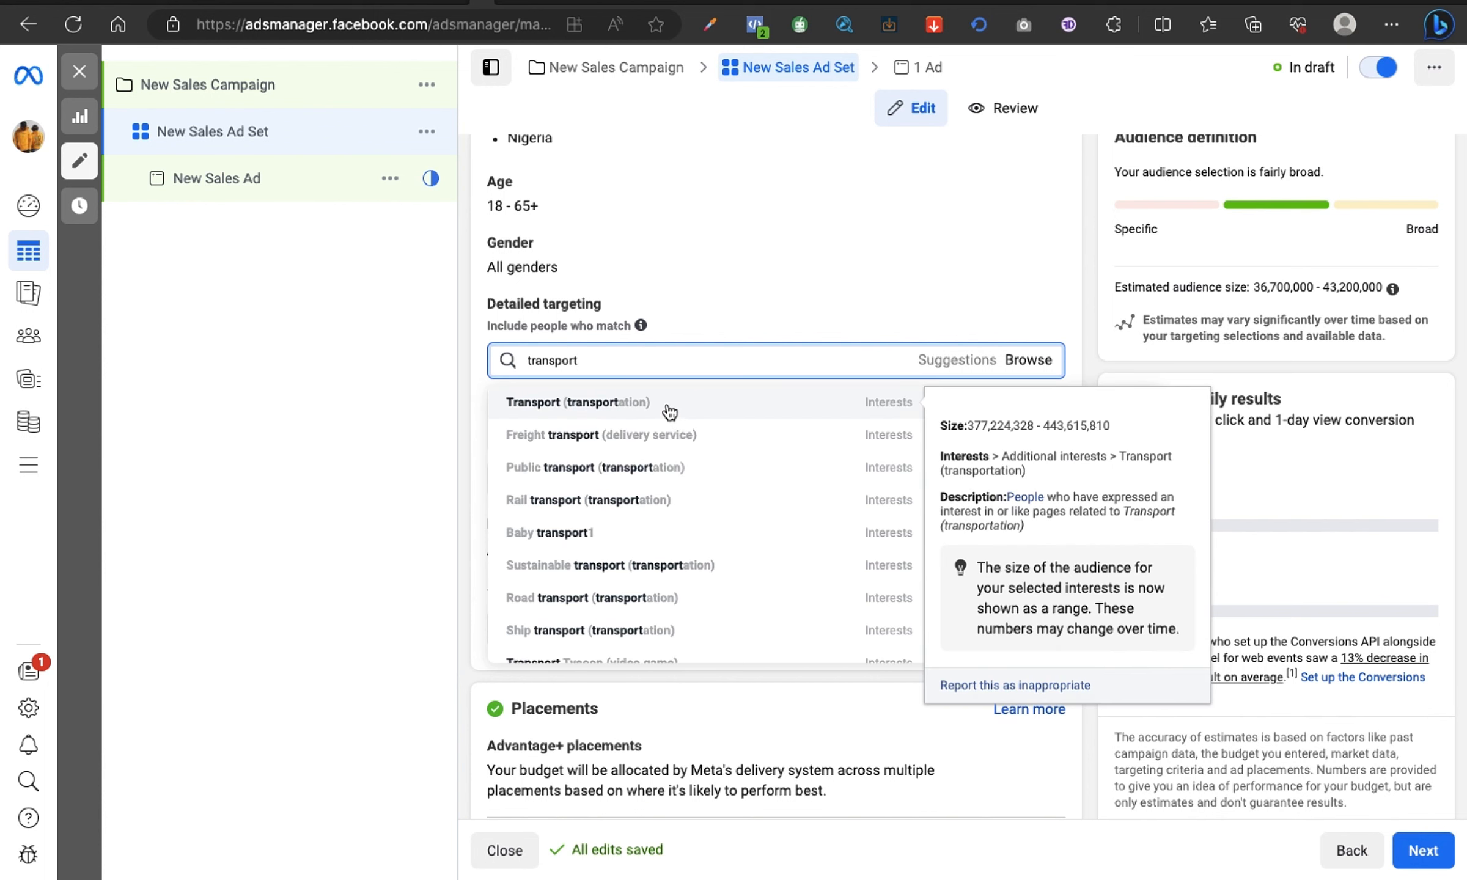
pyautogui.click(669, 410)
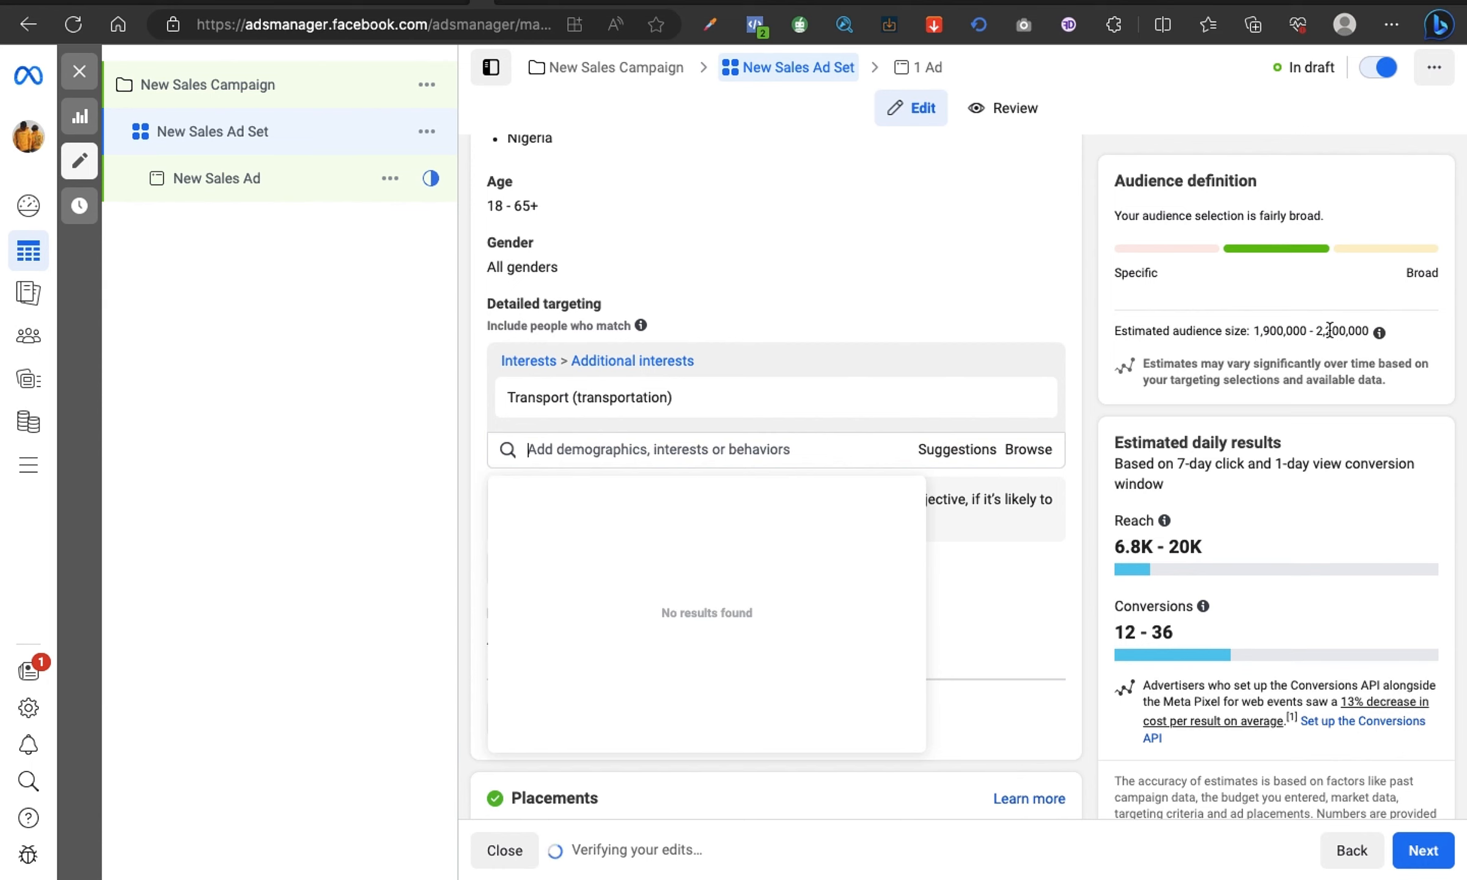
pyautogui.moveTo(940, 402)
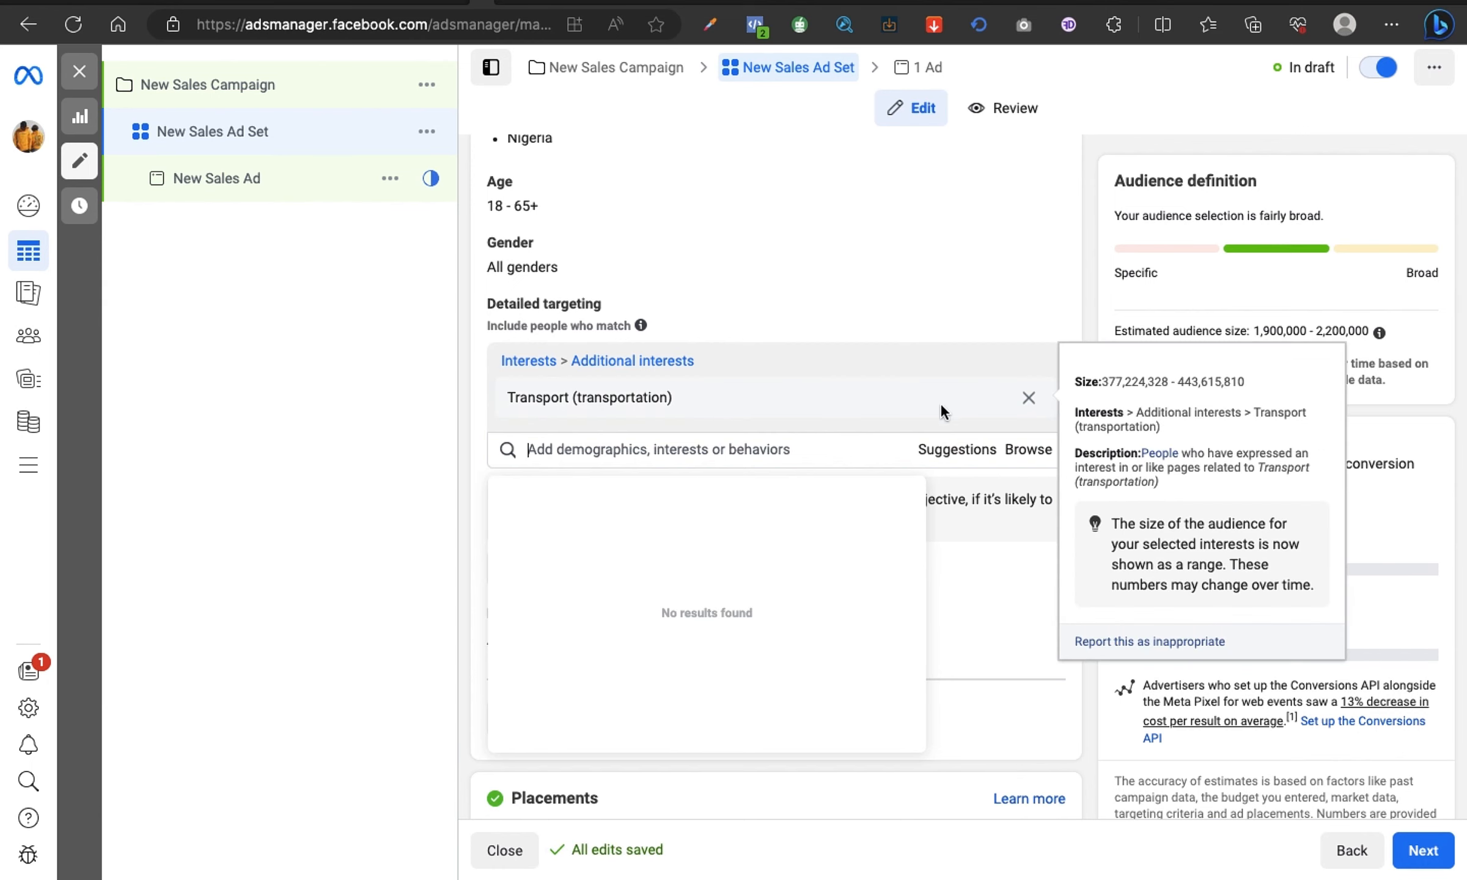
pyautogui.click(1029, 399)
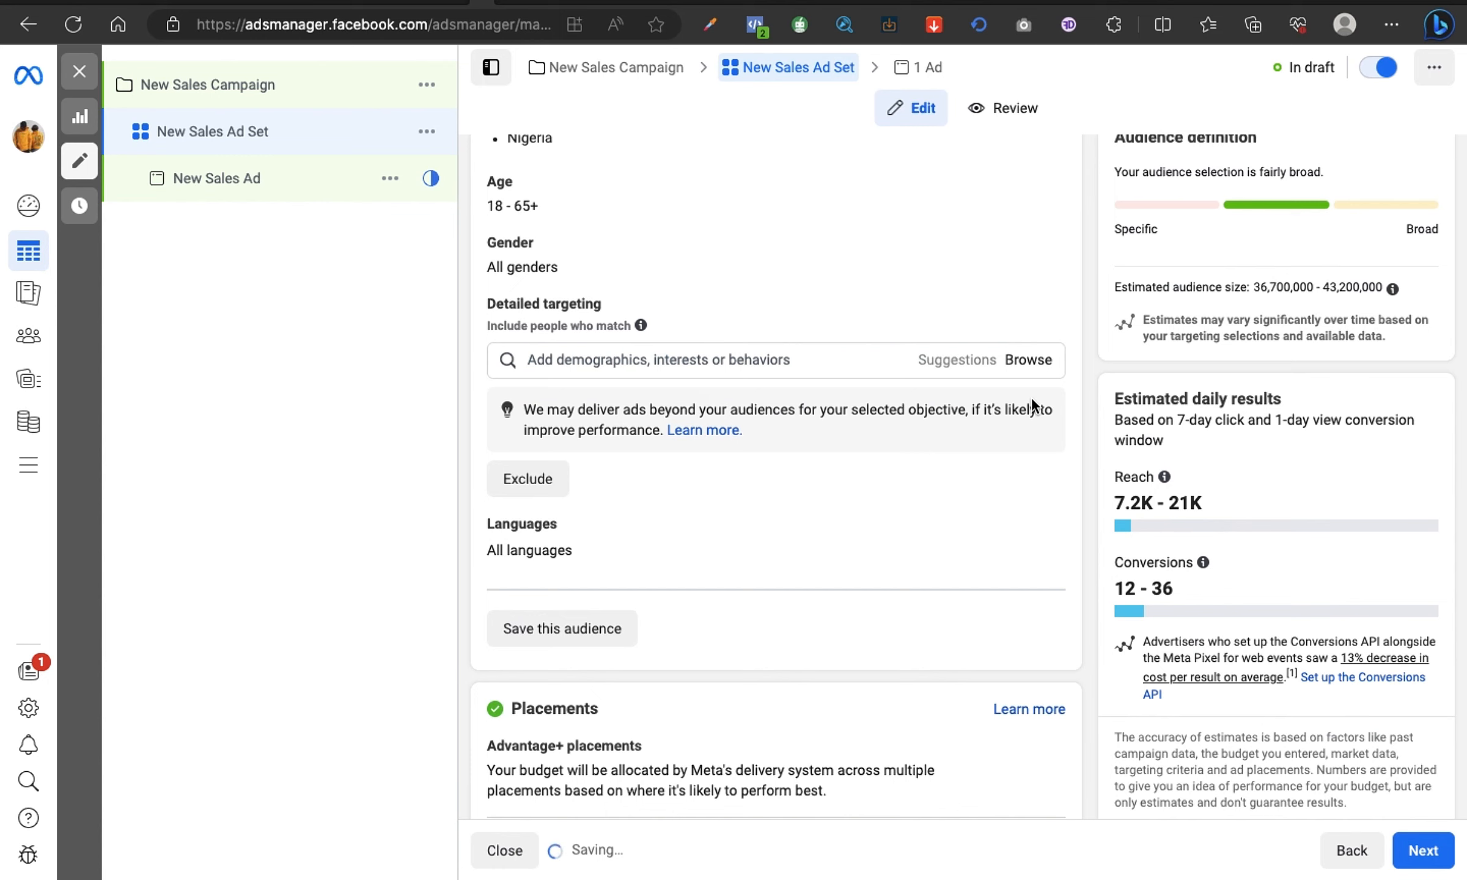
# Step: Search the detailed targeting options for "automo" and look through the suggested interests and job titles
pyautogui.click(795, 358)
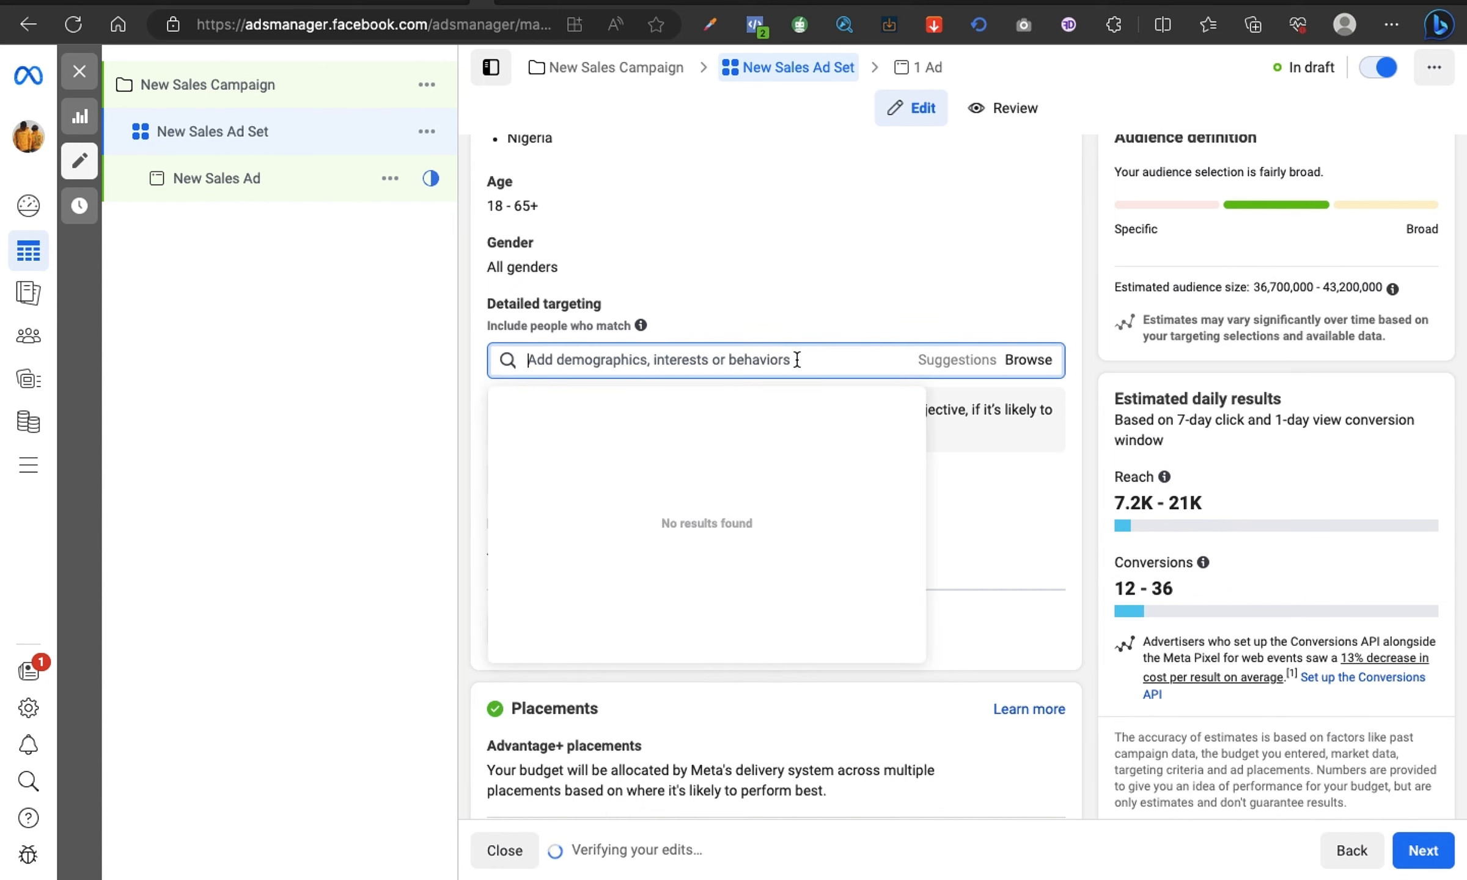
pyautogui.write('automo')
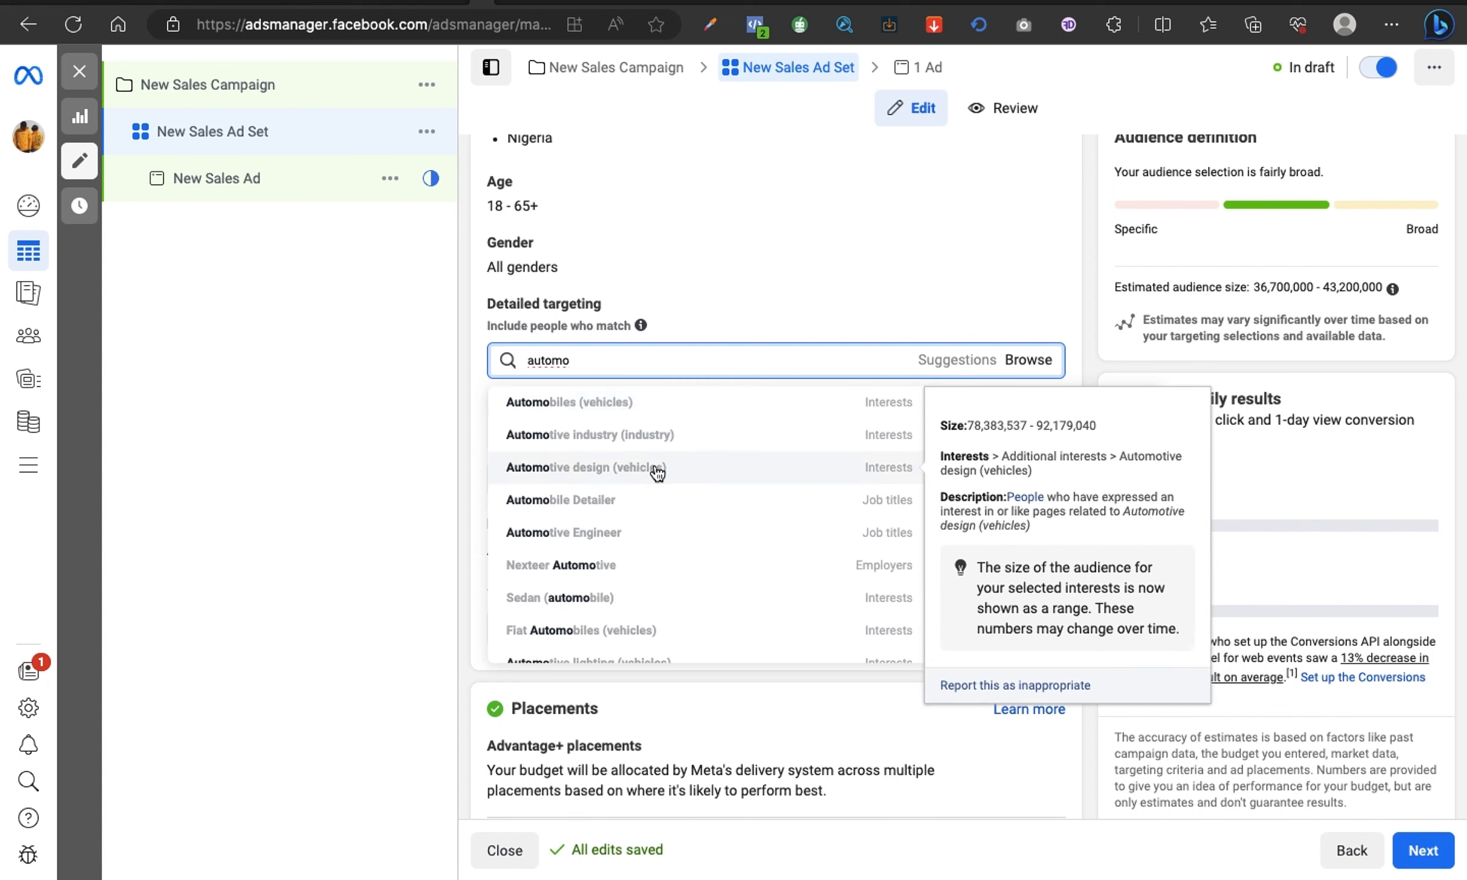
pyautogui.scroll(-1, 657, 473)
pyautogui.scroll(-5, 657, 473)
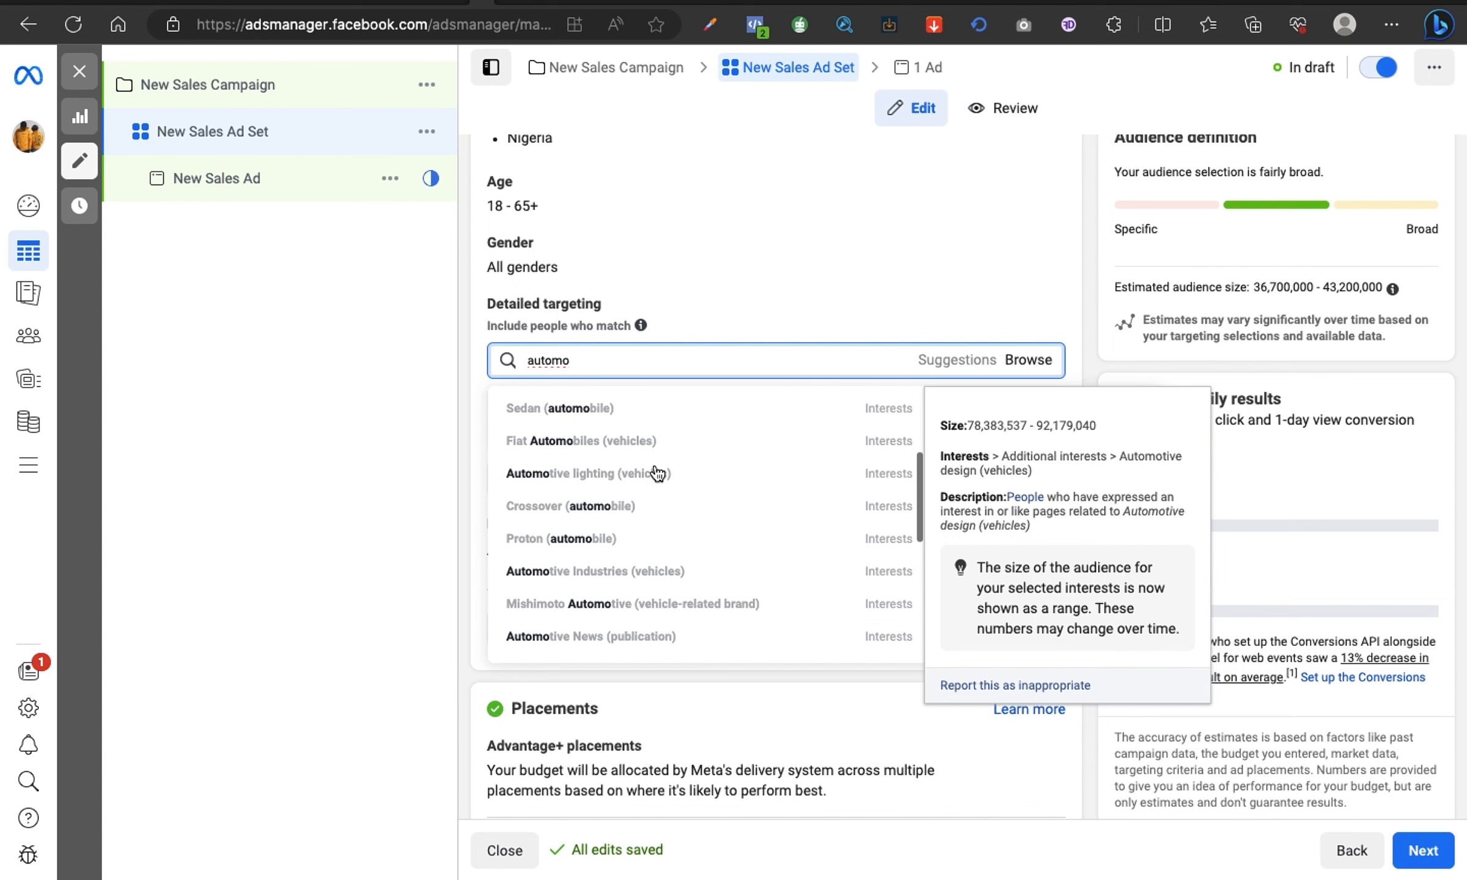
pyautogui.scroll(5, 658, 474)
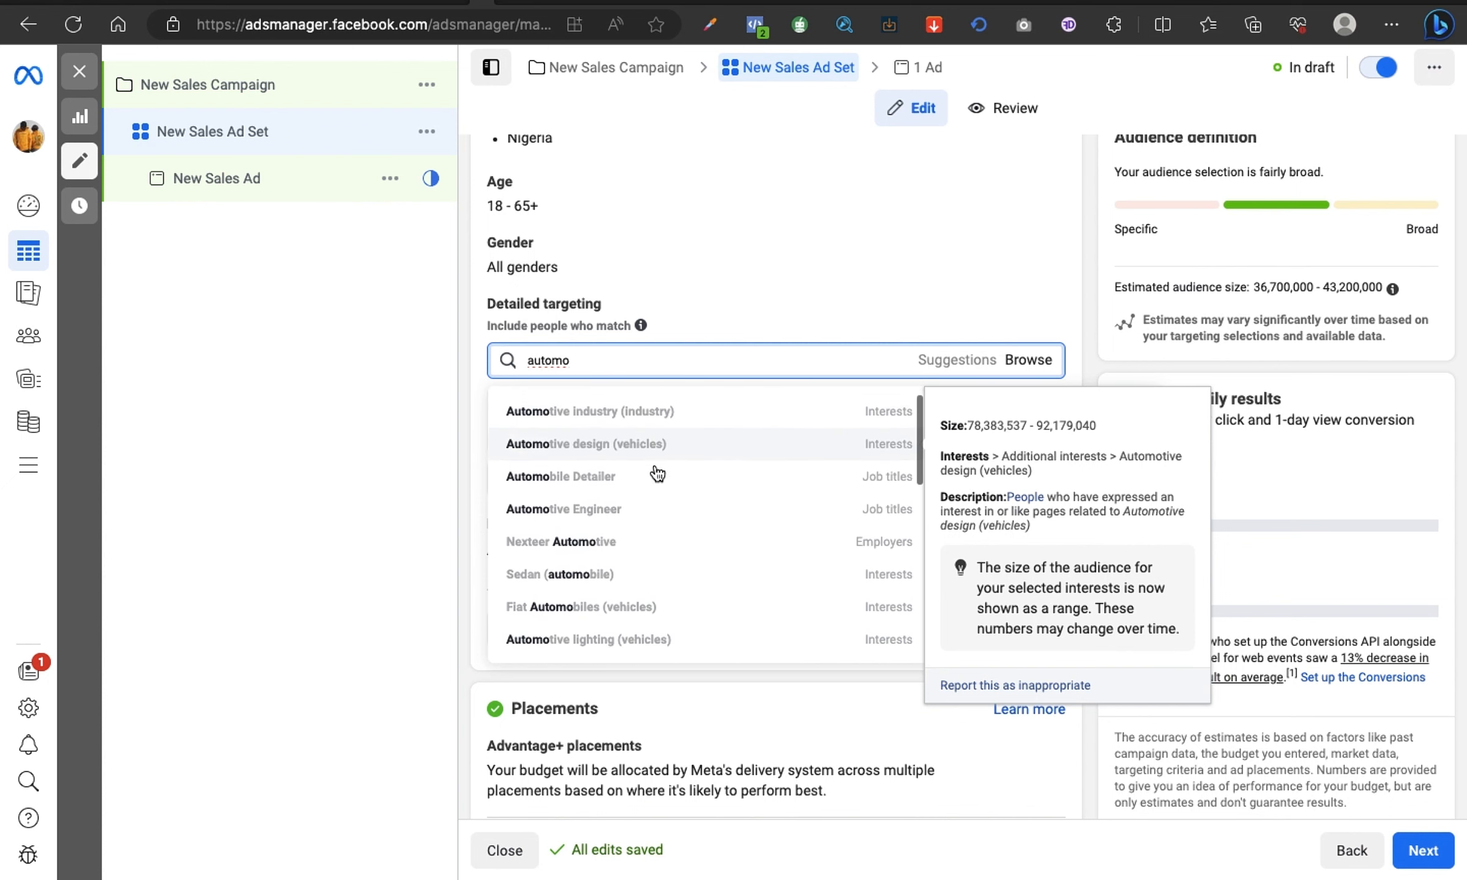
pyautogui.scroll(2, 657, 473)
pyautogui.scroll(-2, 655, 470)
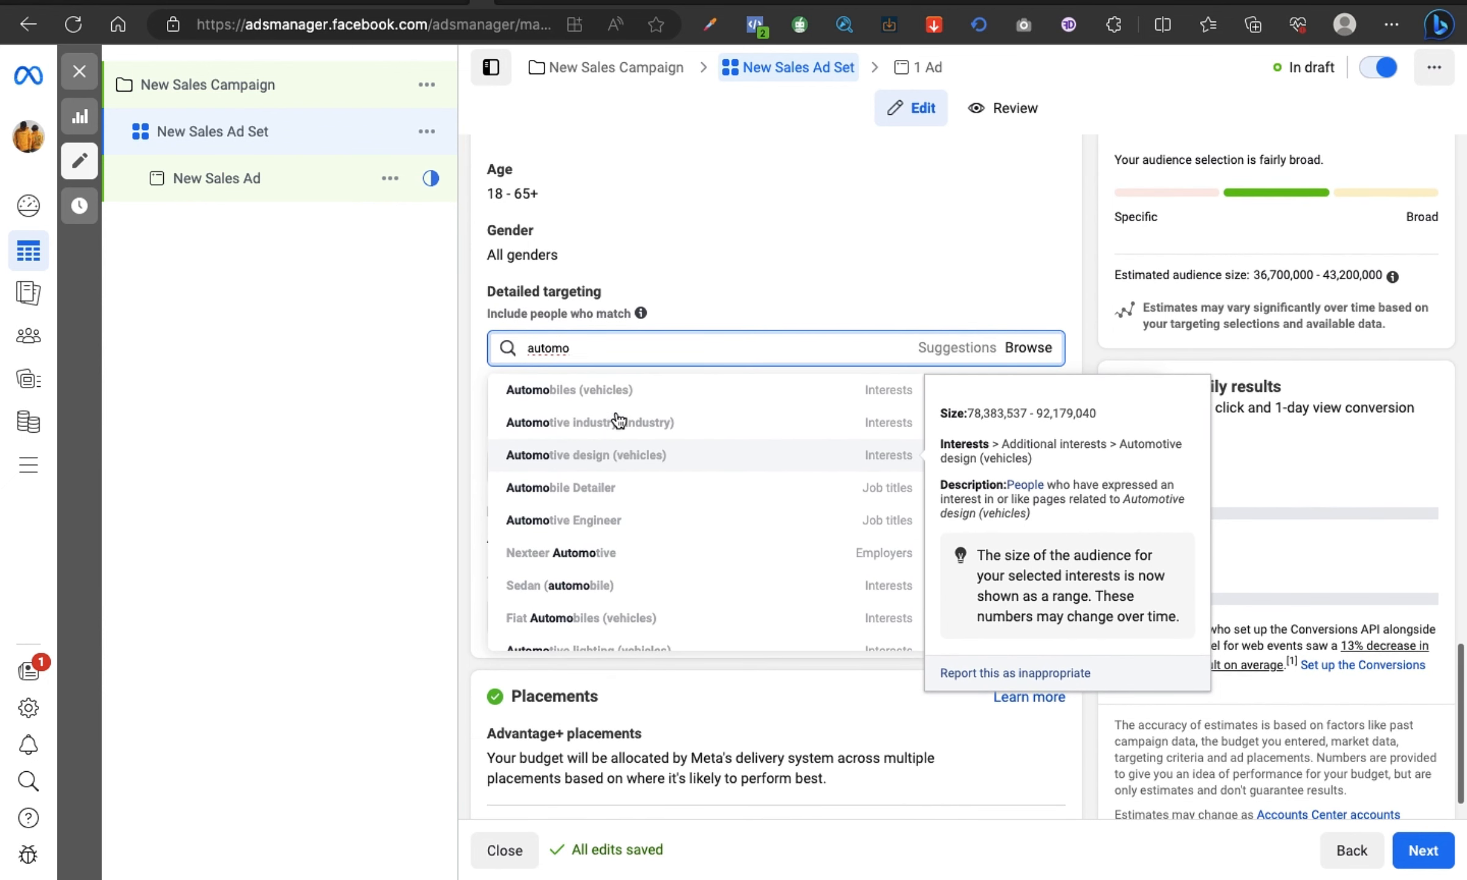
# Step: Replace the search with "vehicl", add the Vehicles (transportation) interest to the audience, and remove it again
pyautogui.press('BackSpace')
pyautogui.press('BackSpace')
pyautogui.press('BackSpace')
pyautogui.press('BackSpace')
pyautogui.press('BackSpace')
pyautogui.press('BackSpace')
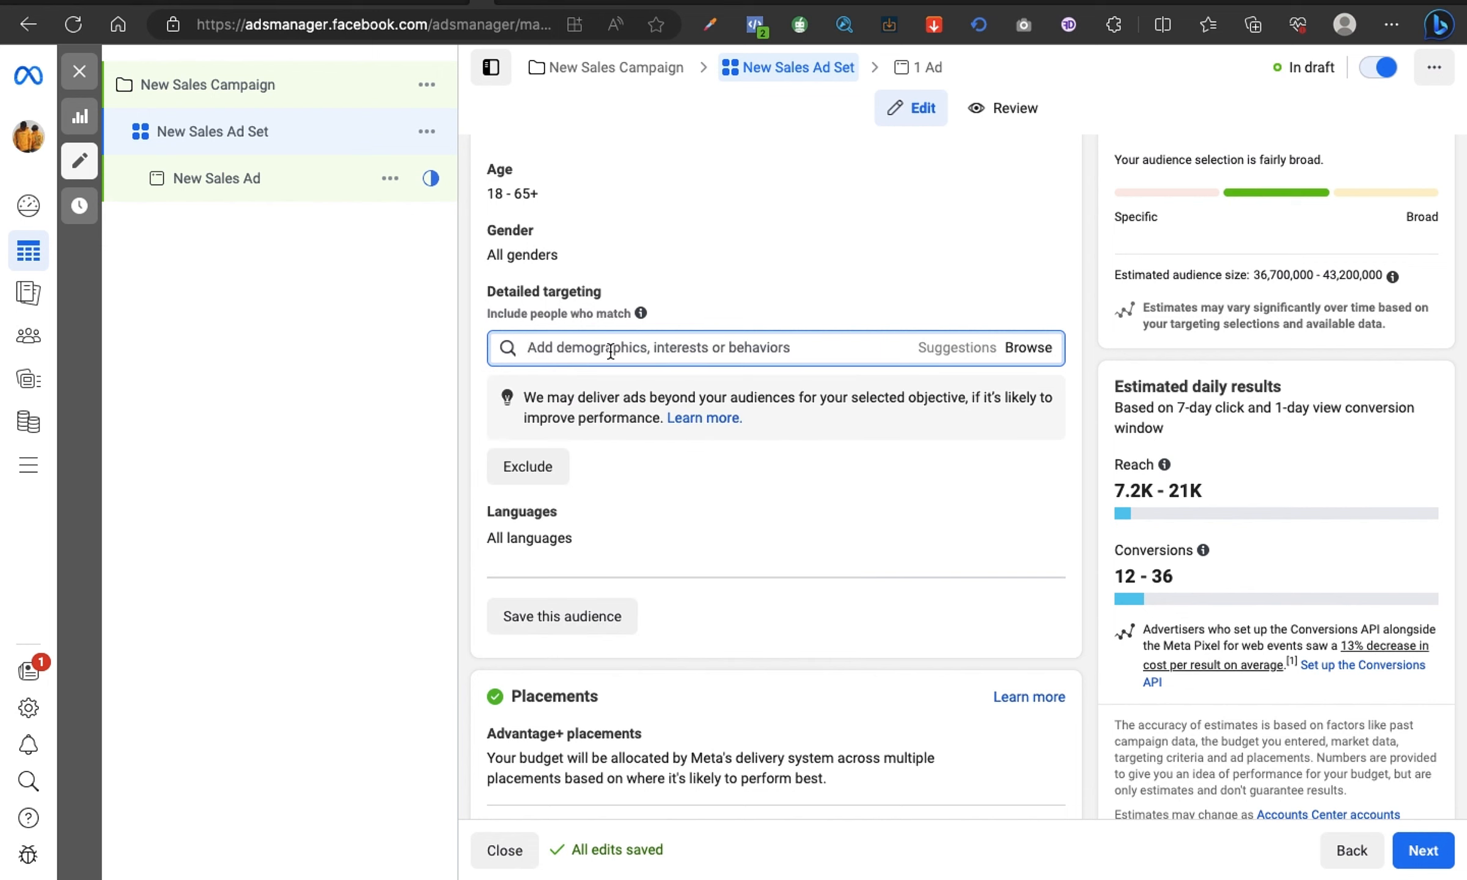
pyautogui.write('vehicl')
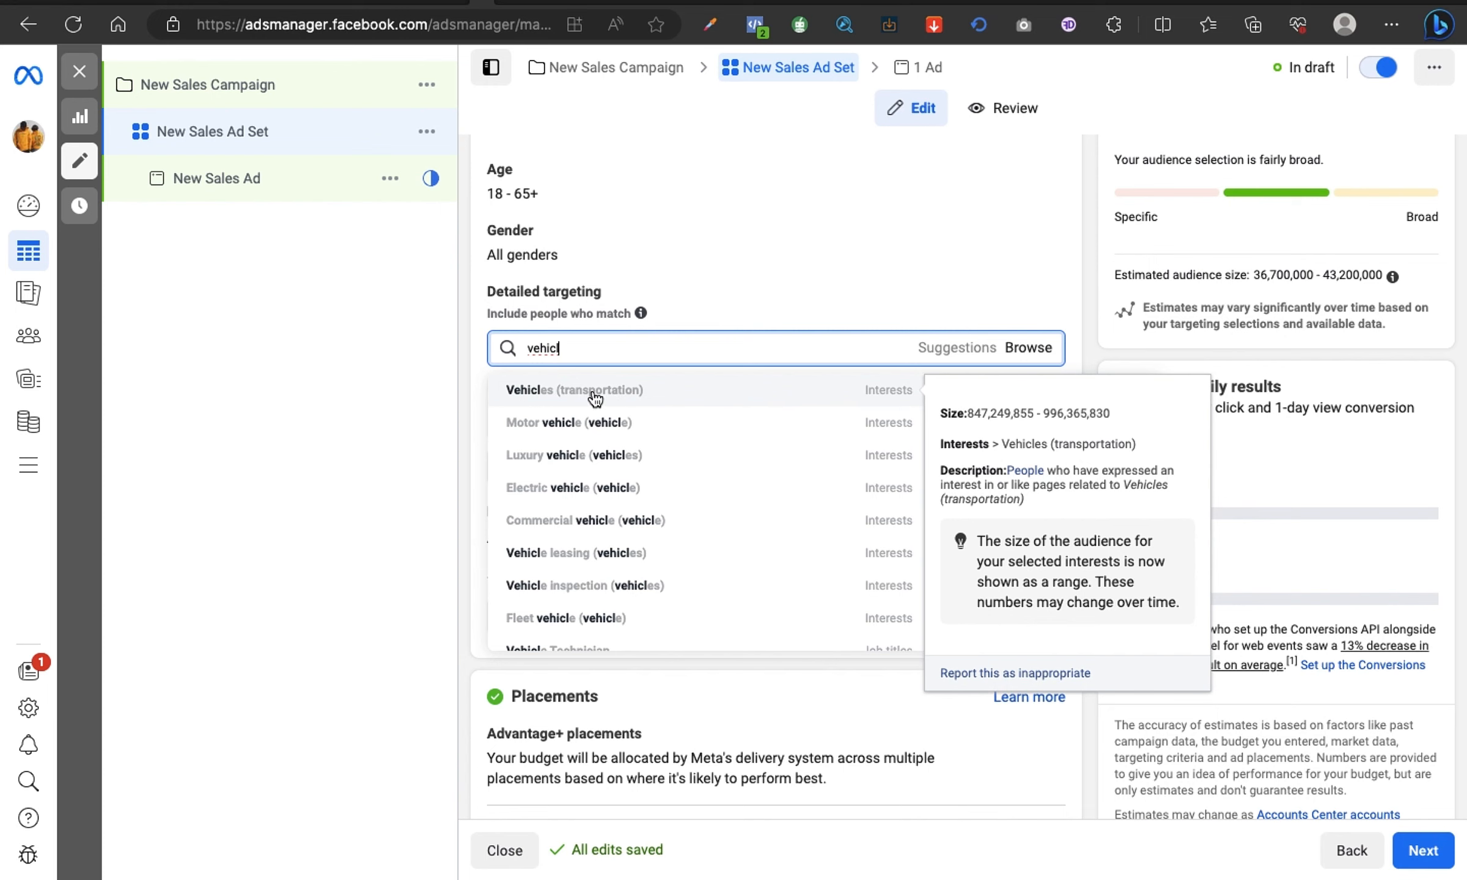
pyautogui.click(593, 393)
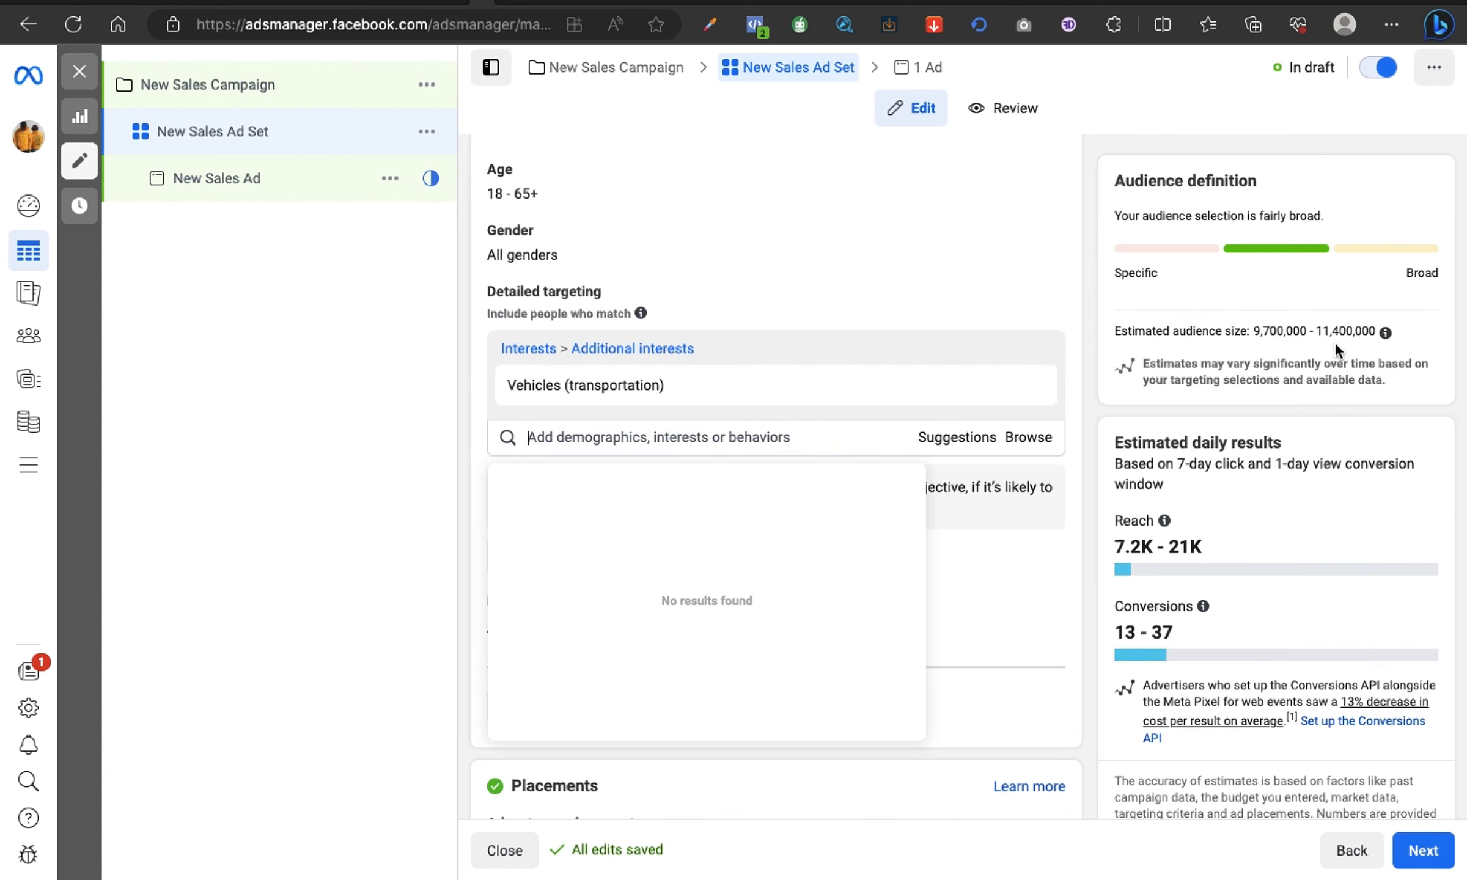
pyautogui.moveTo(746, 396)
pyautogui.moveTo(643, 398)
pyautogui.click(701, 437)
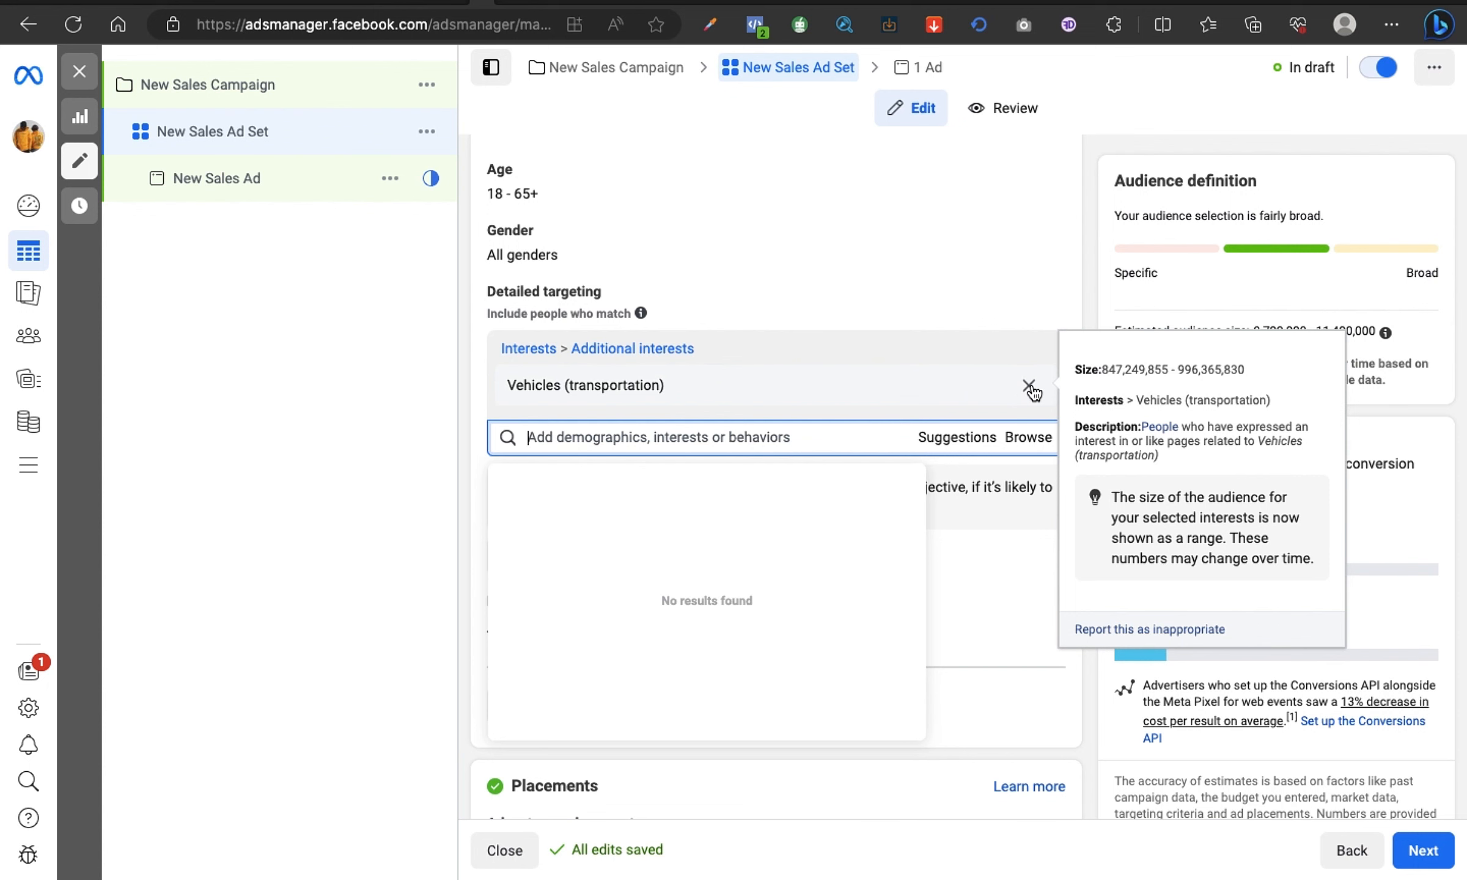
pyautogui.click(1029, 387)
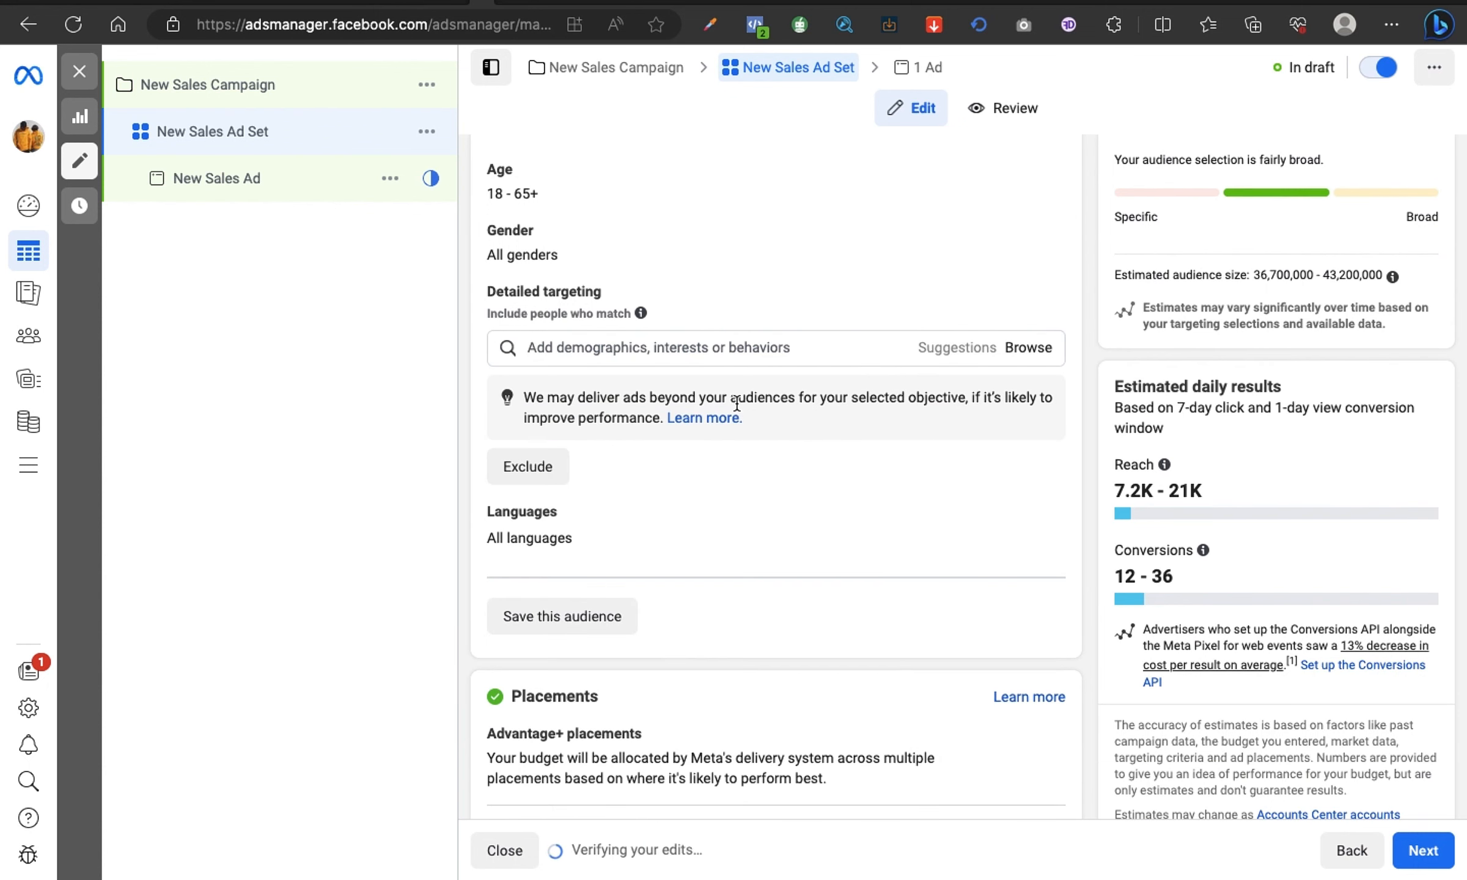
# Step: Search the detailed targeting options for "transpor" and examine the size of the Transport (transportation) interest
pyautogui.click(720, 348)
pyautogui.write('Tra')
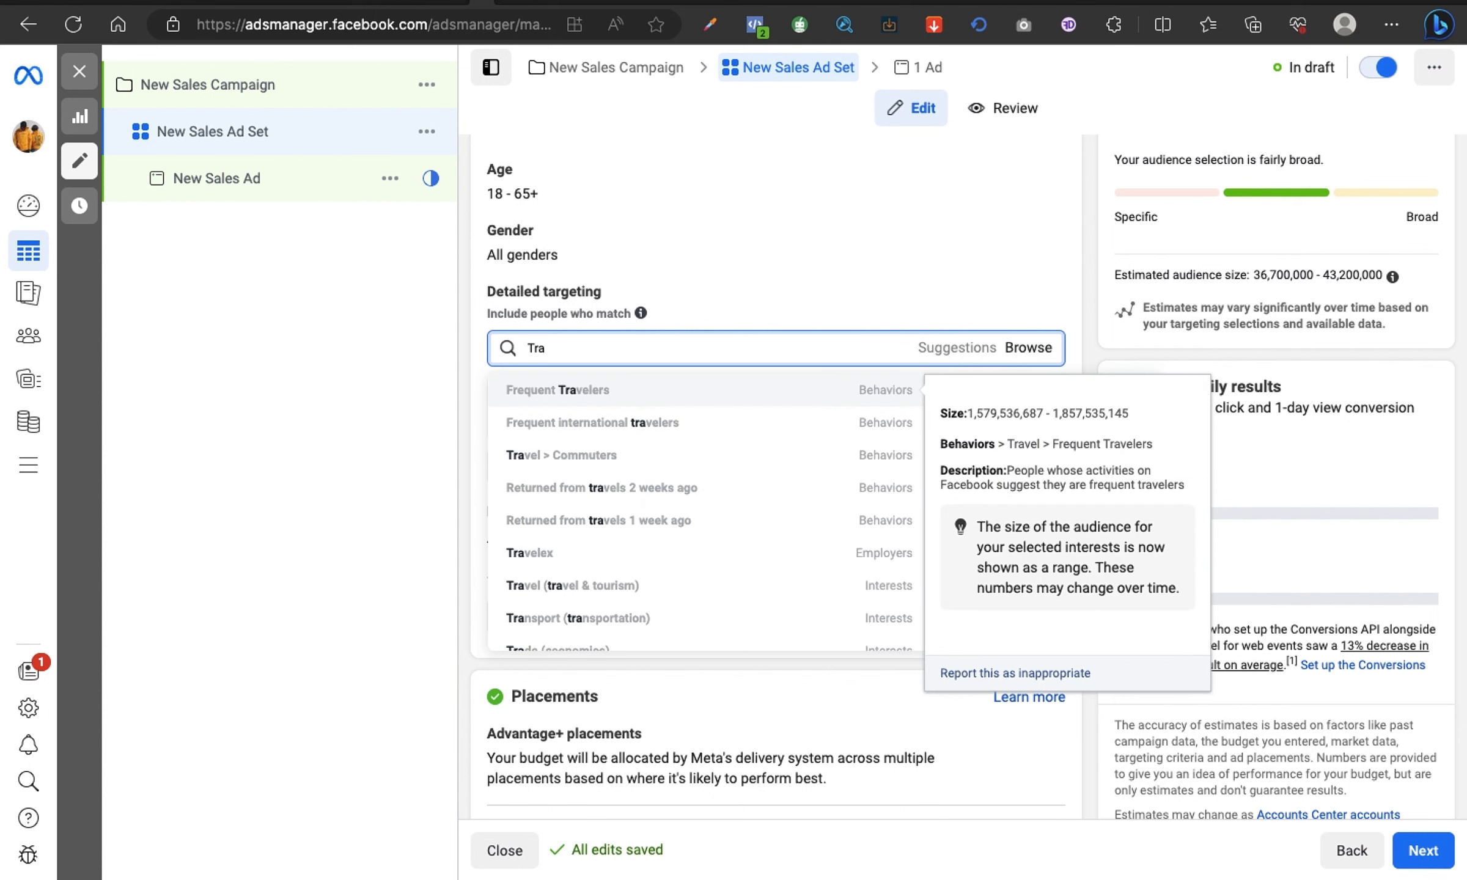
pyautogui.write('nport')
pyautogui.click(552, 348)
pyautogui.write('s')
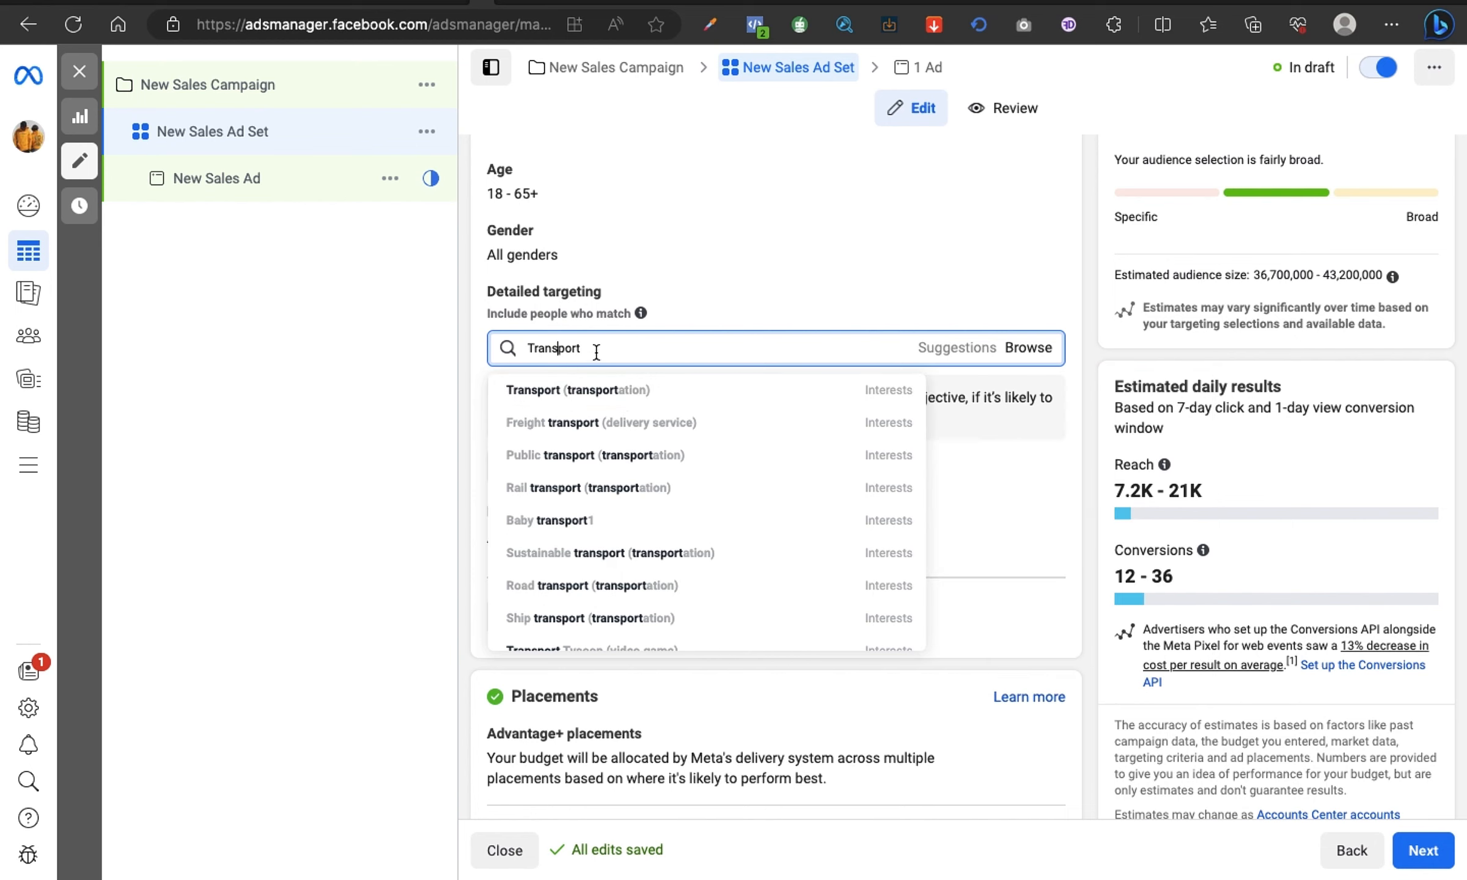
pyautogui.doubleClick(643, 352)
pyautogui.write('transpor')
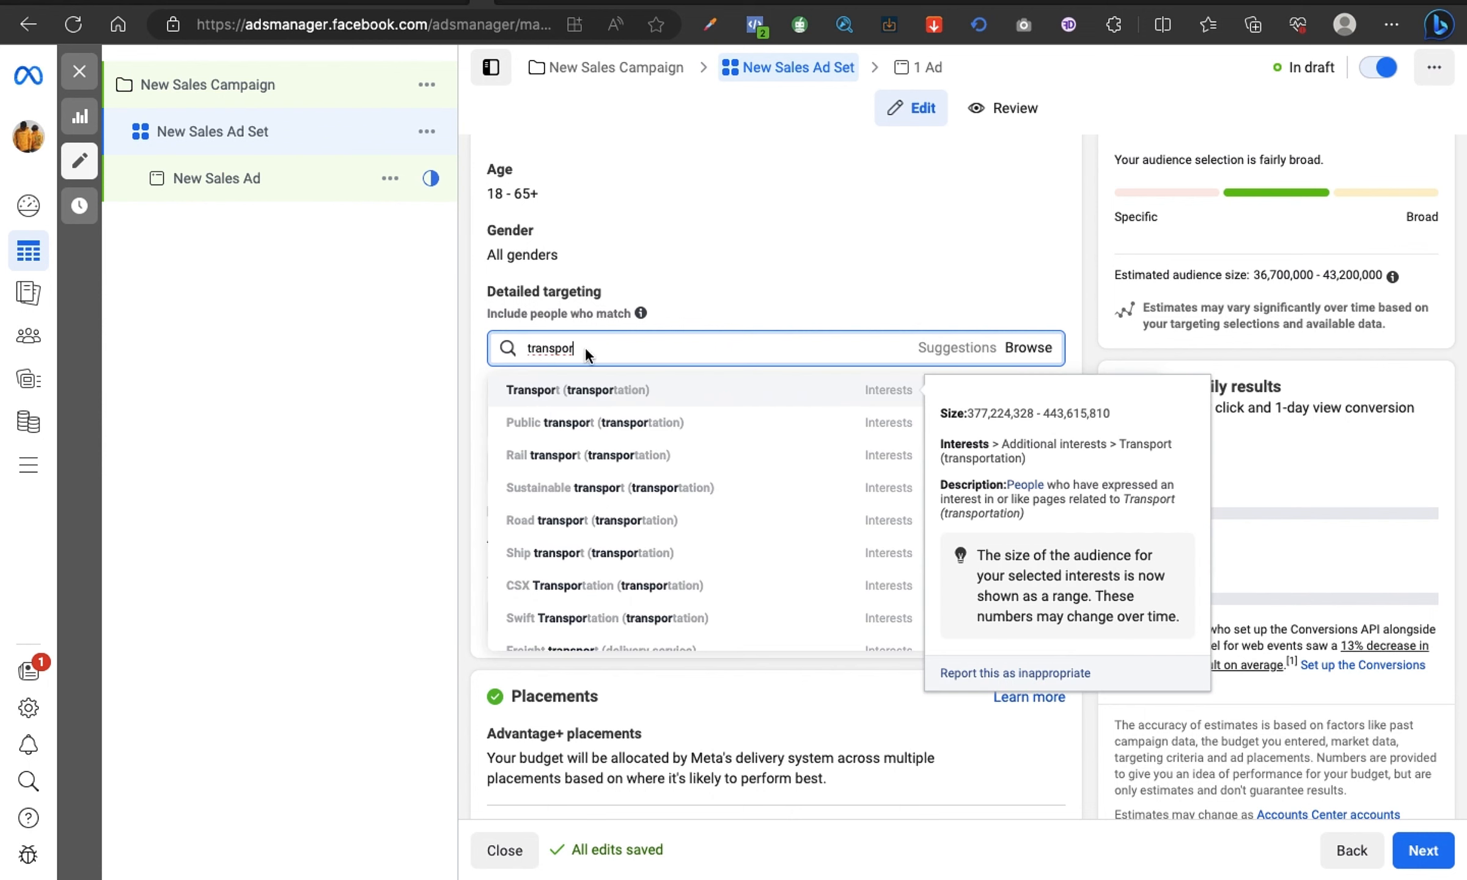
pyautogui.moveTo(604, 397)
# Step: Search for "vehicles", compare the suggestions, add the Vehicles (transportation) interest, and remove it again
pyautogui.click(583, 344)
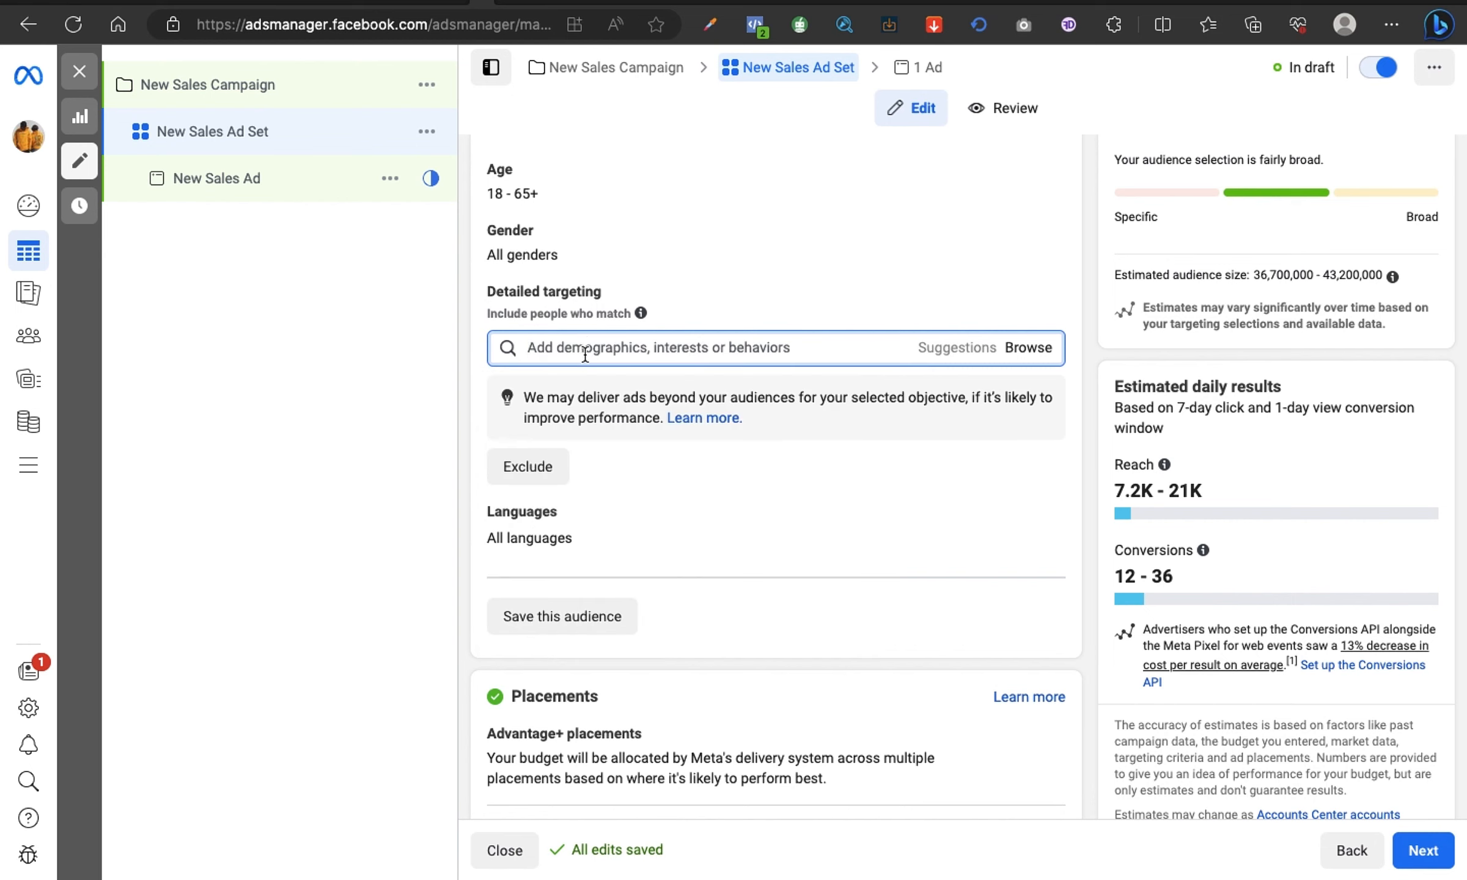
pyautogui.write('vehicles')
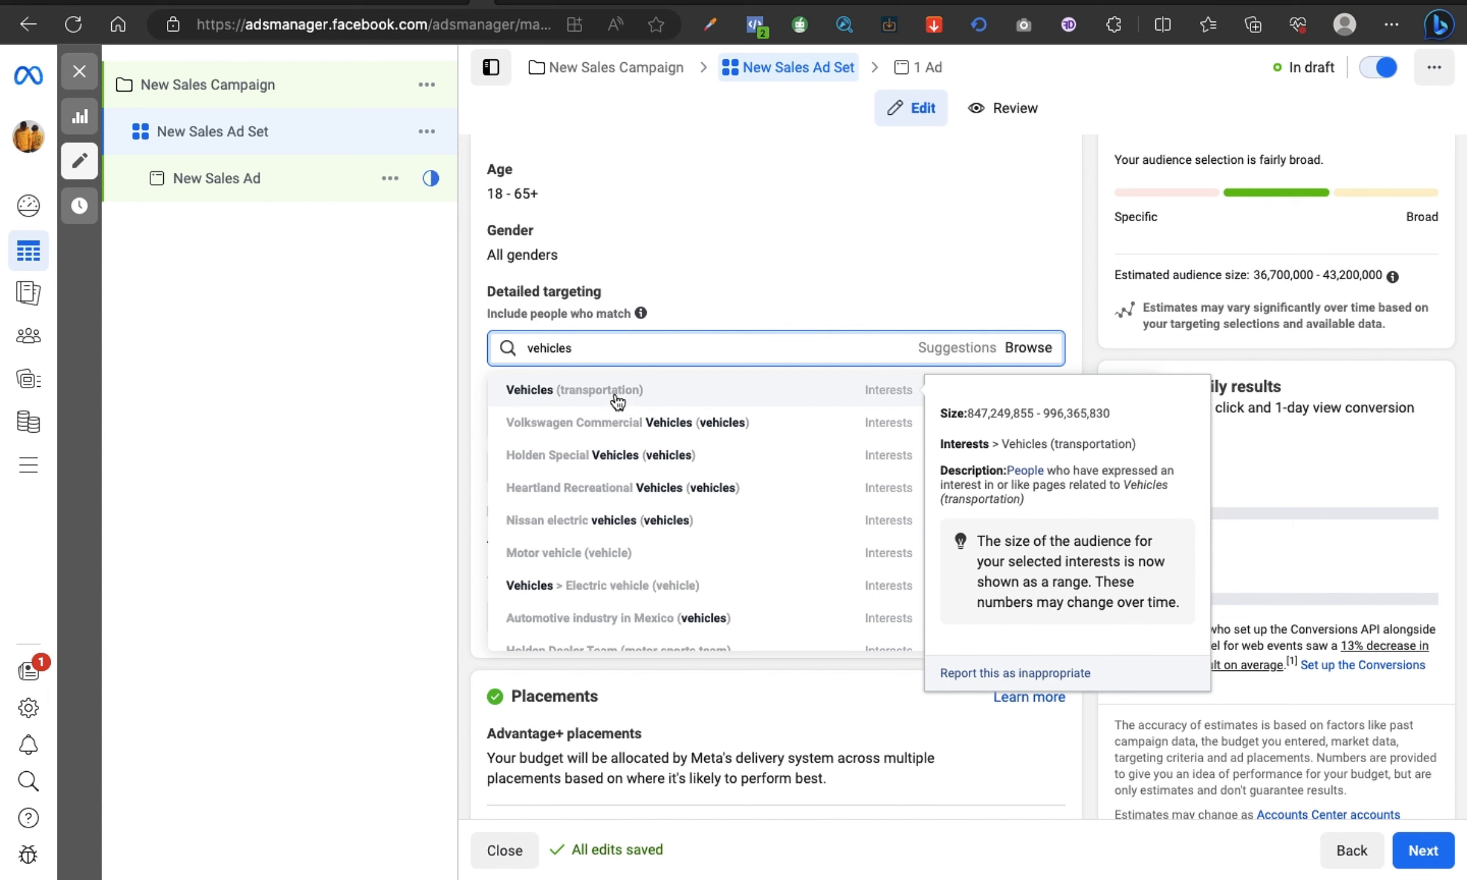
pyautogui.doubleClick(593, 355)
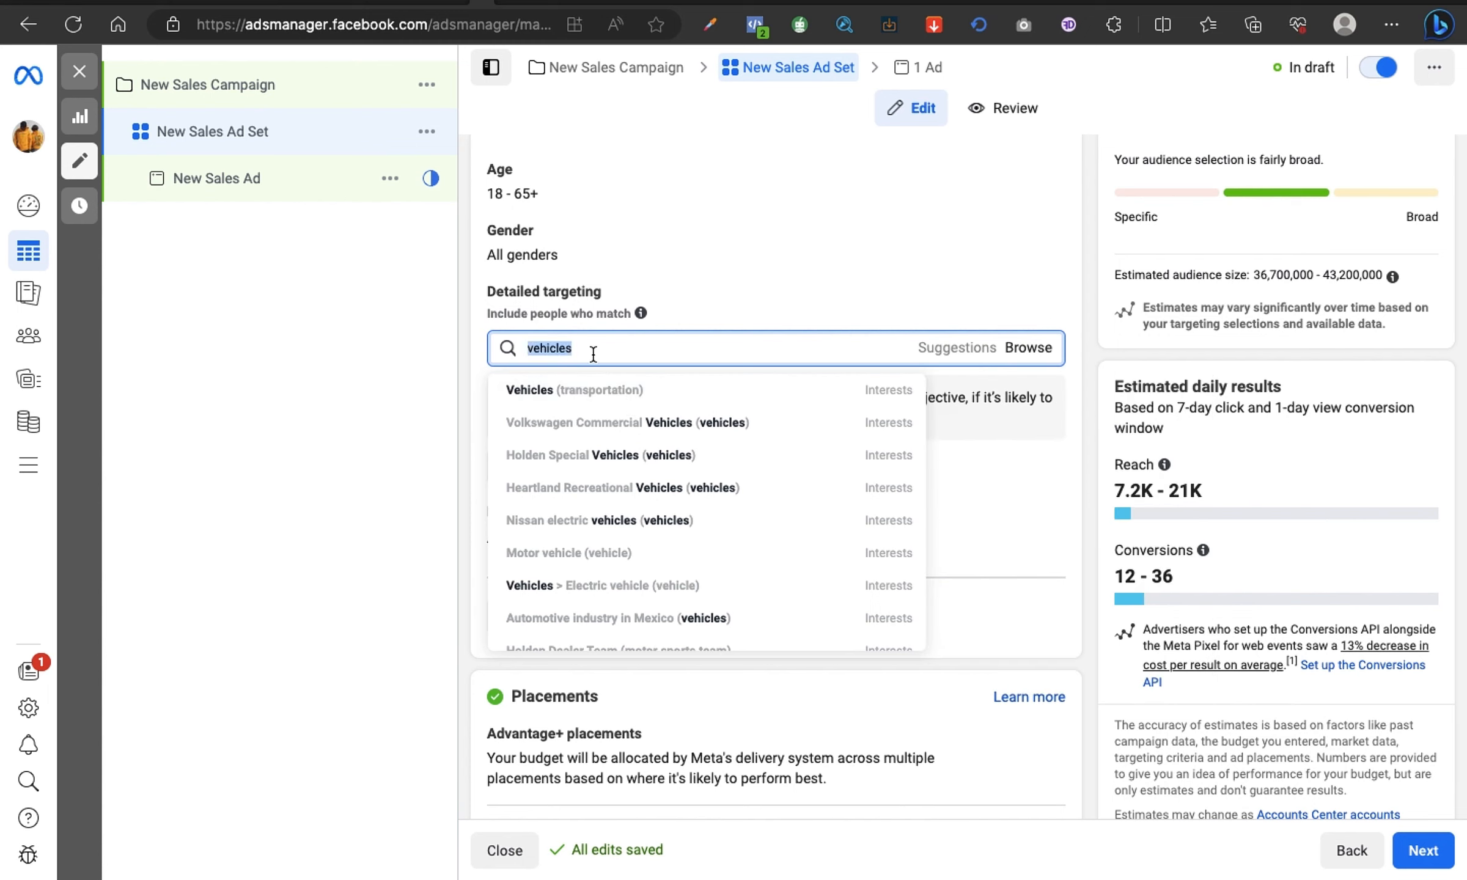
pyautogui.moveTo(557, 556)
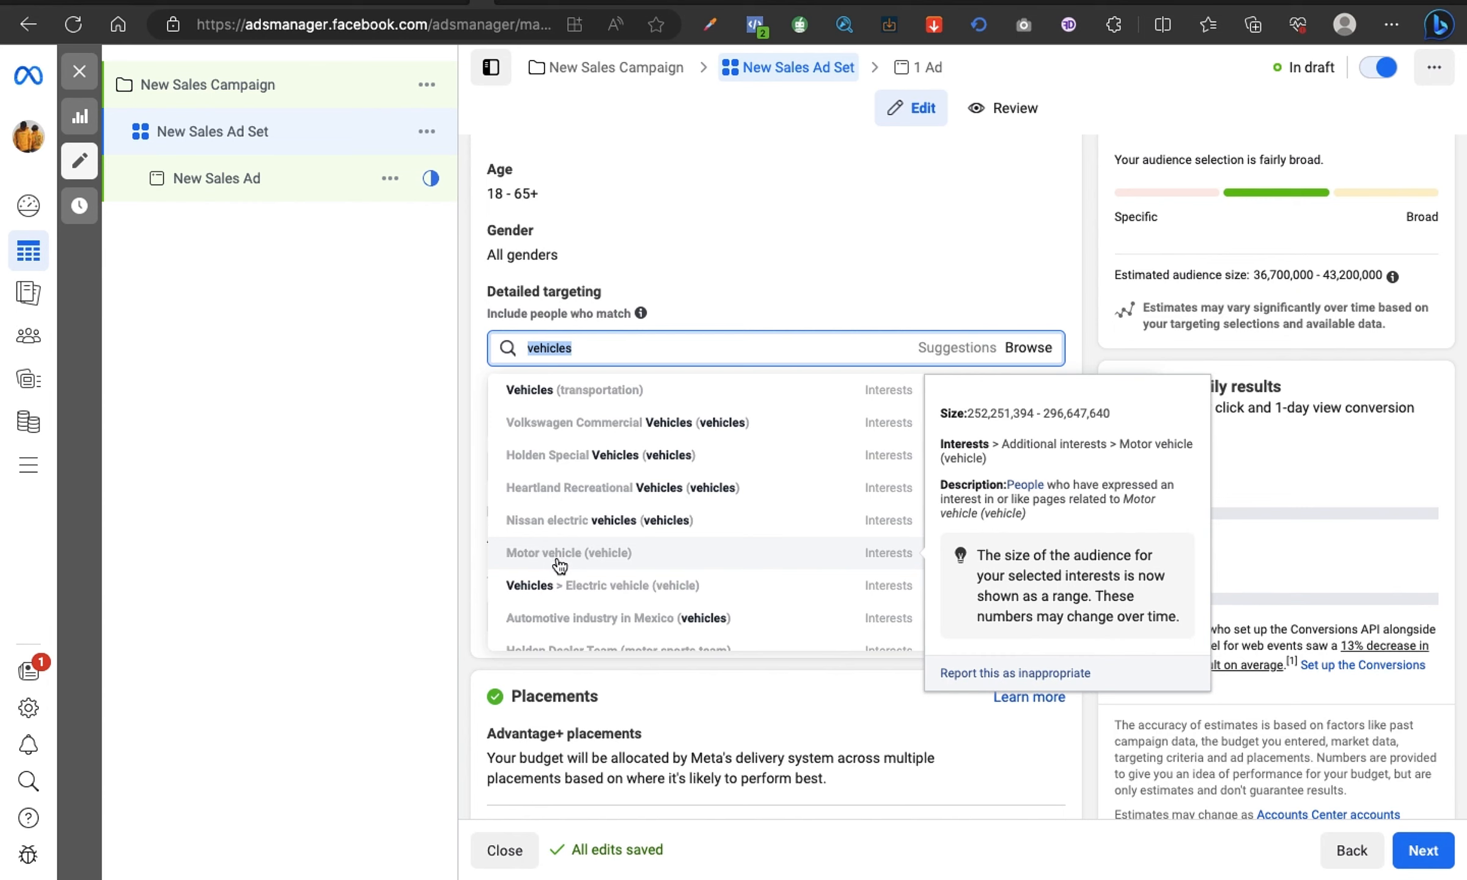
pyautogui.click(548, 389)
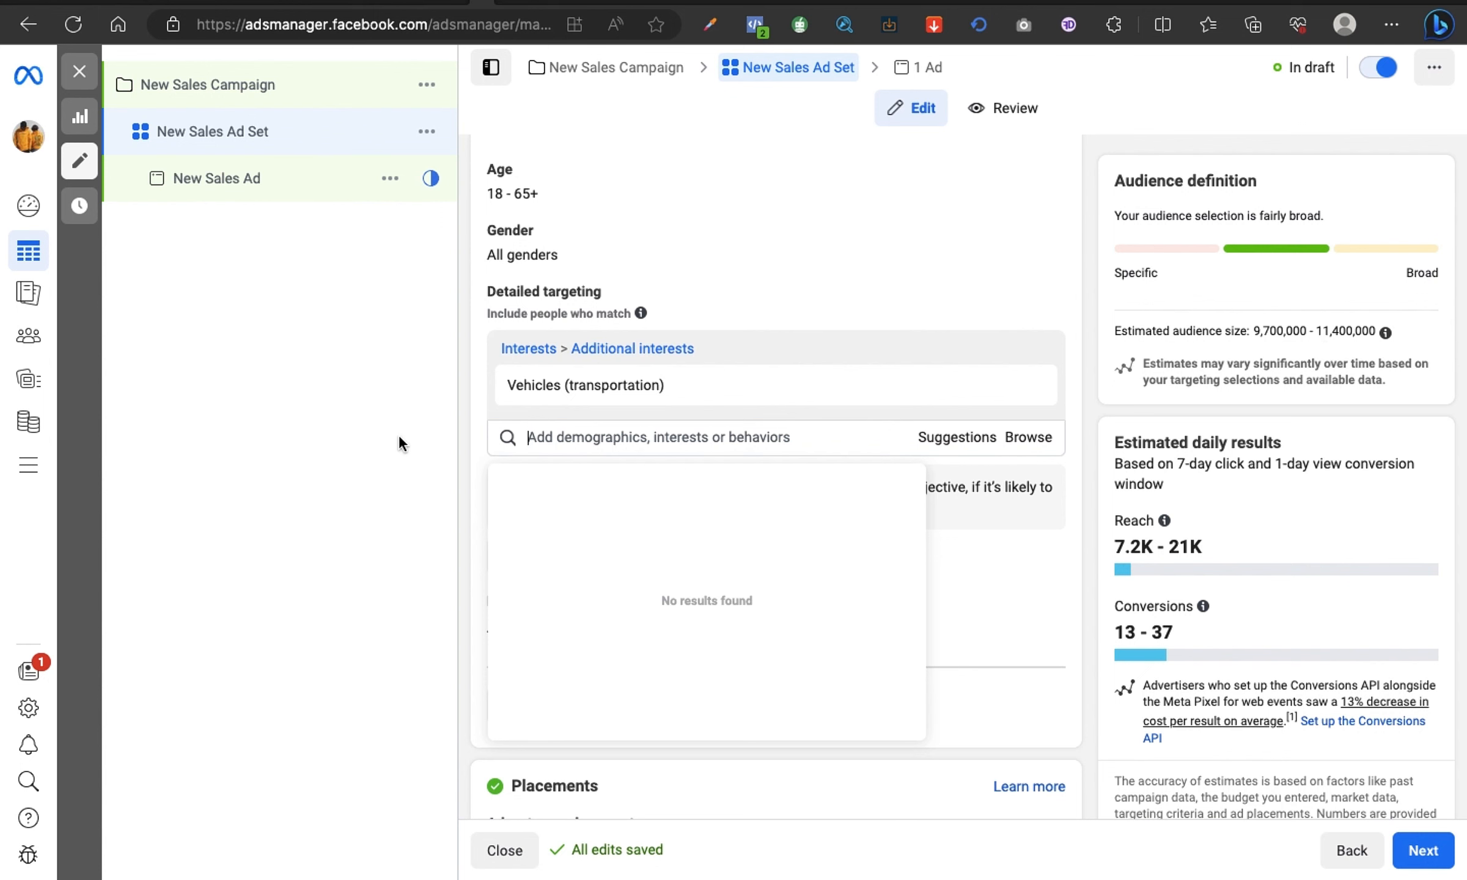
pyautogui.click(366, 433)
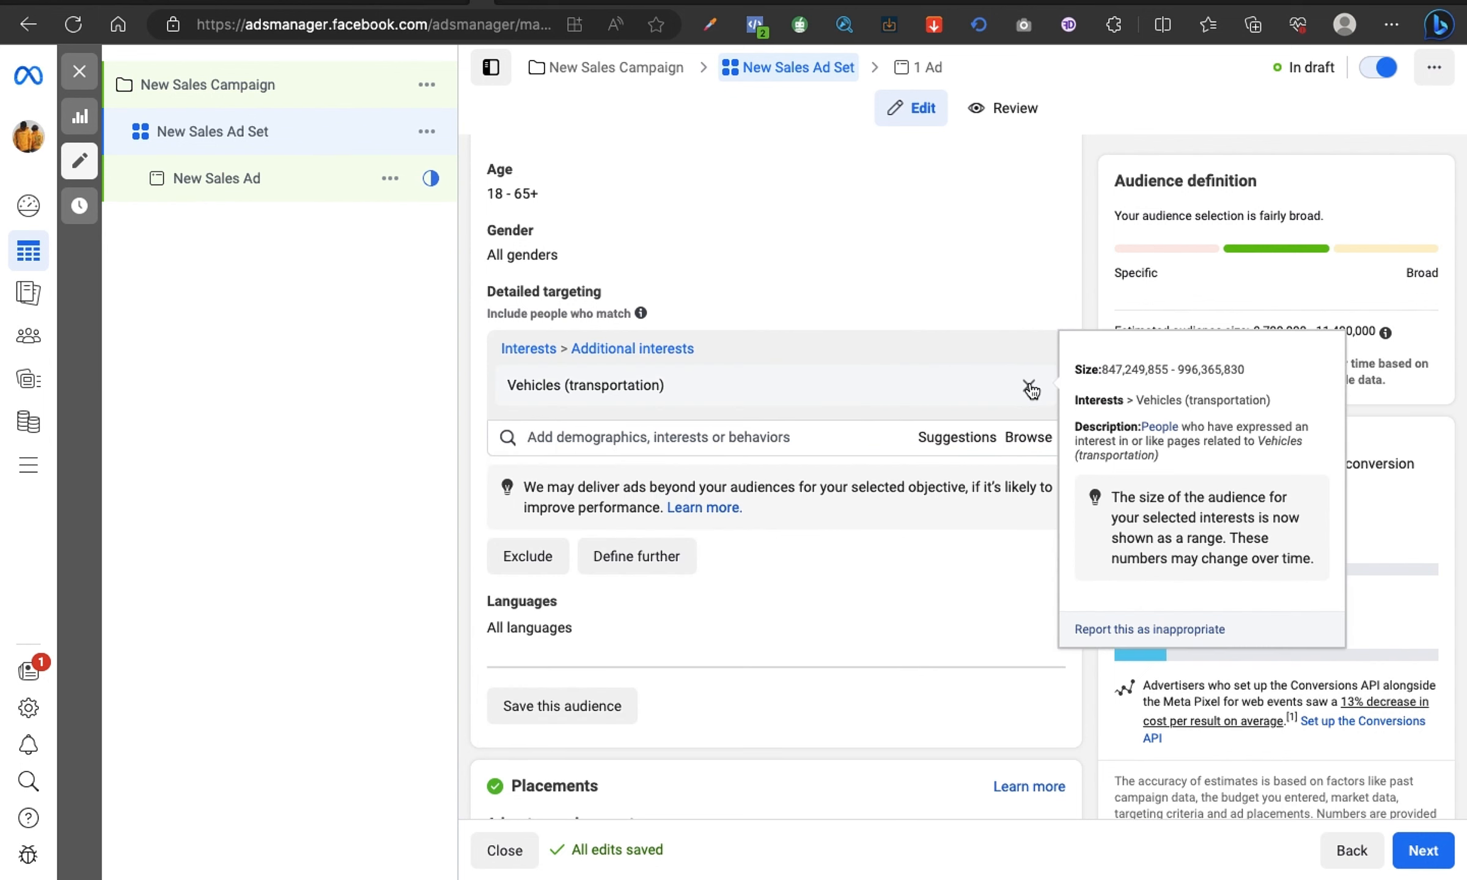
pyautogui.click(1029, 387)
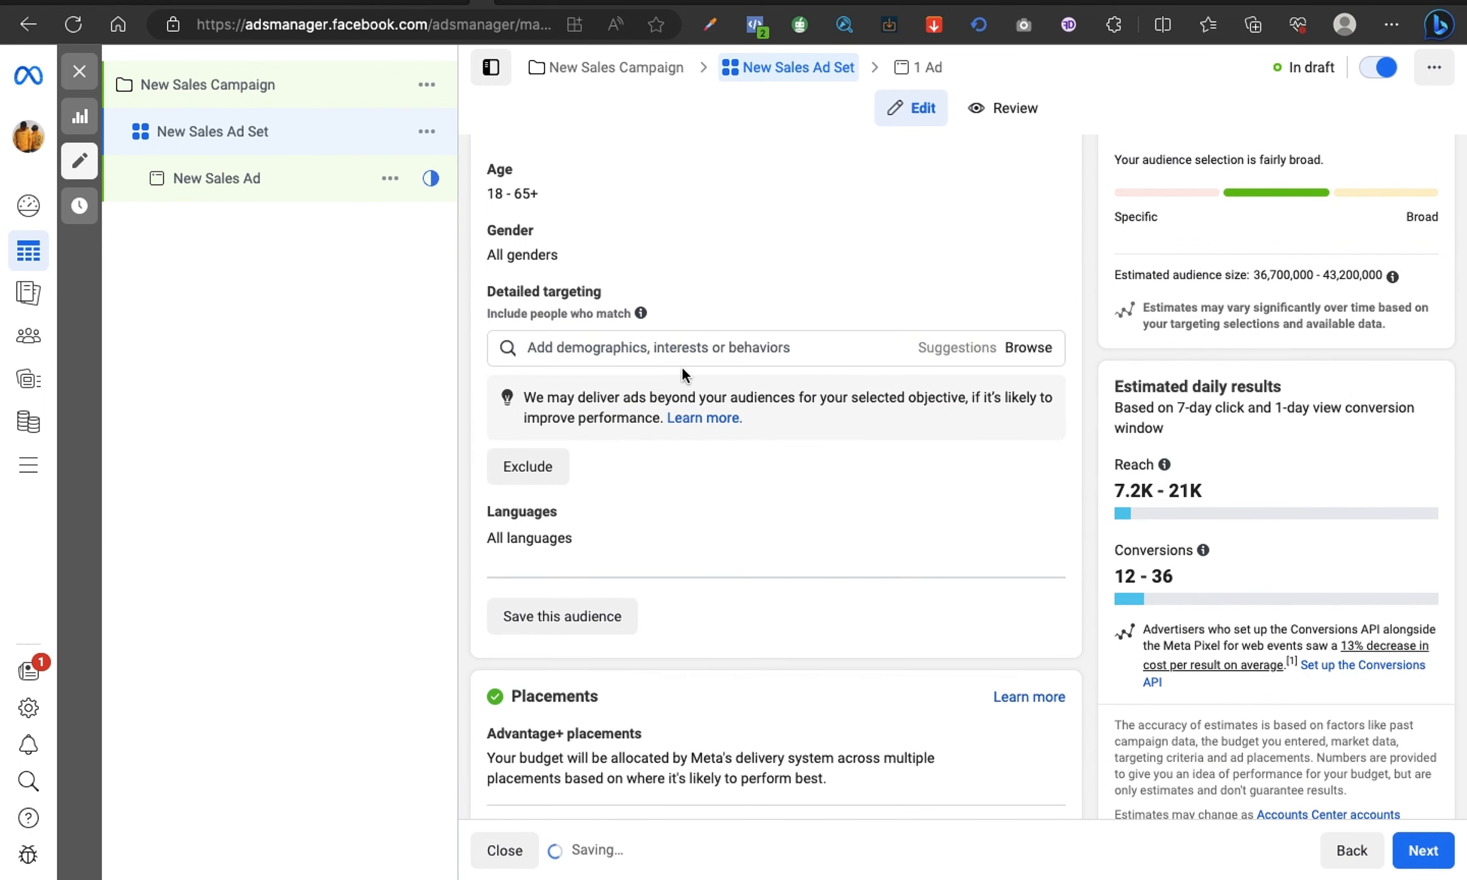
# Step: Search for "motor", add the Motor vehicle (vehicle) interest to the detailed targeting, and remove it again
pyautogui.click(668, 344)
pyautogui.write('motor')
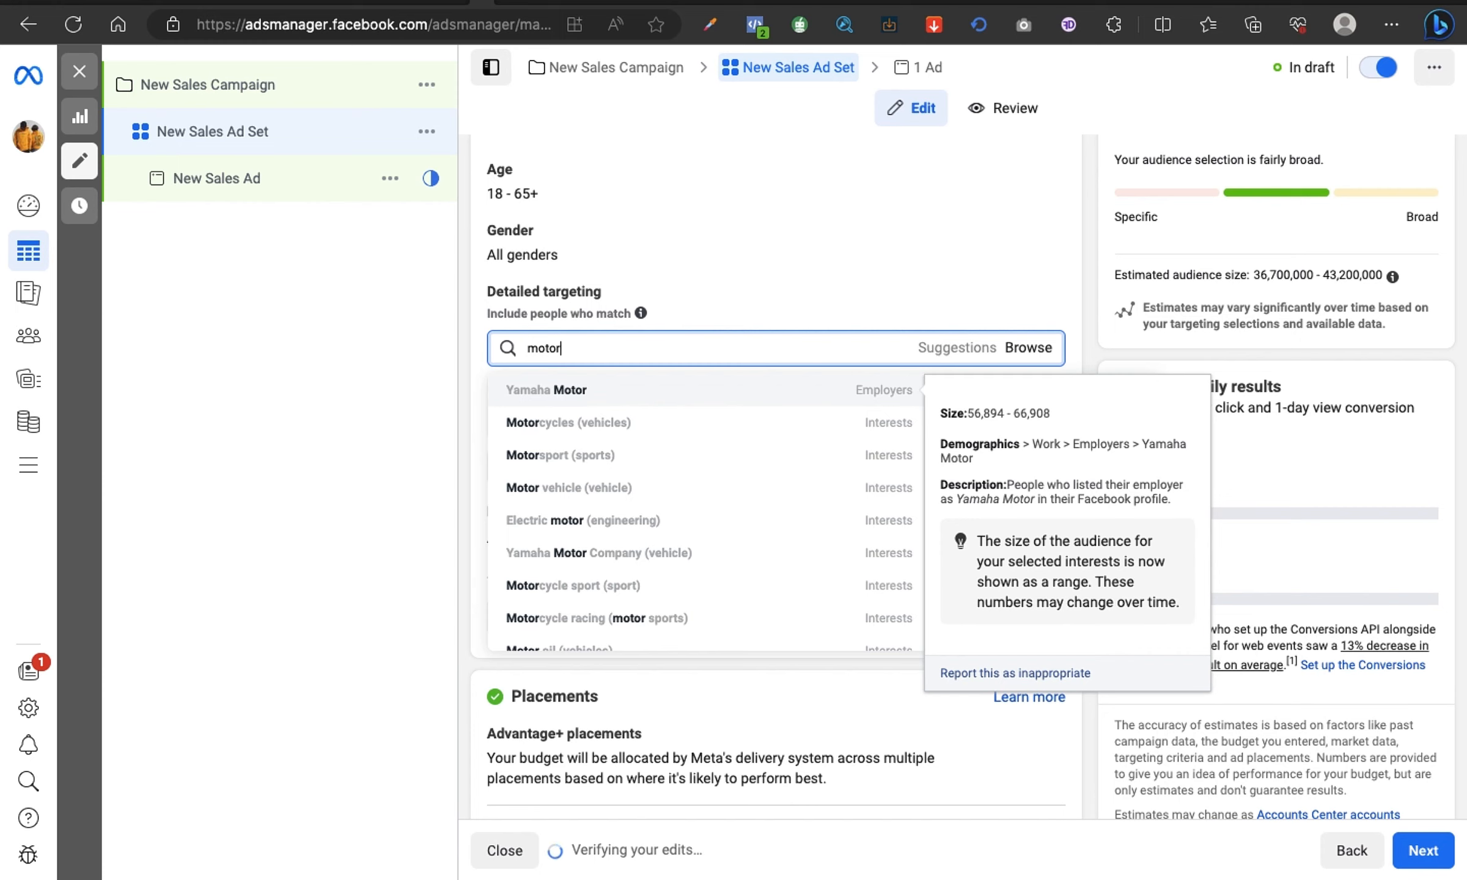
pyautogui.click(617, 489)
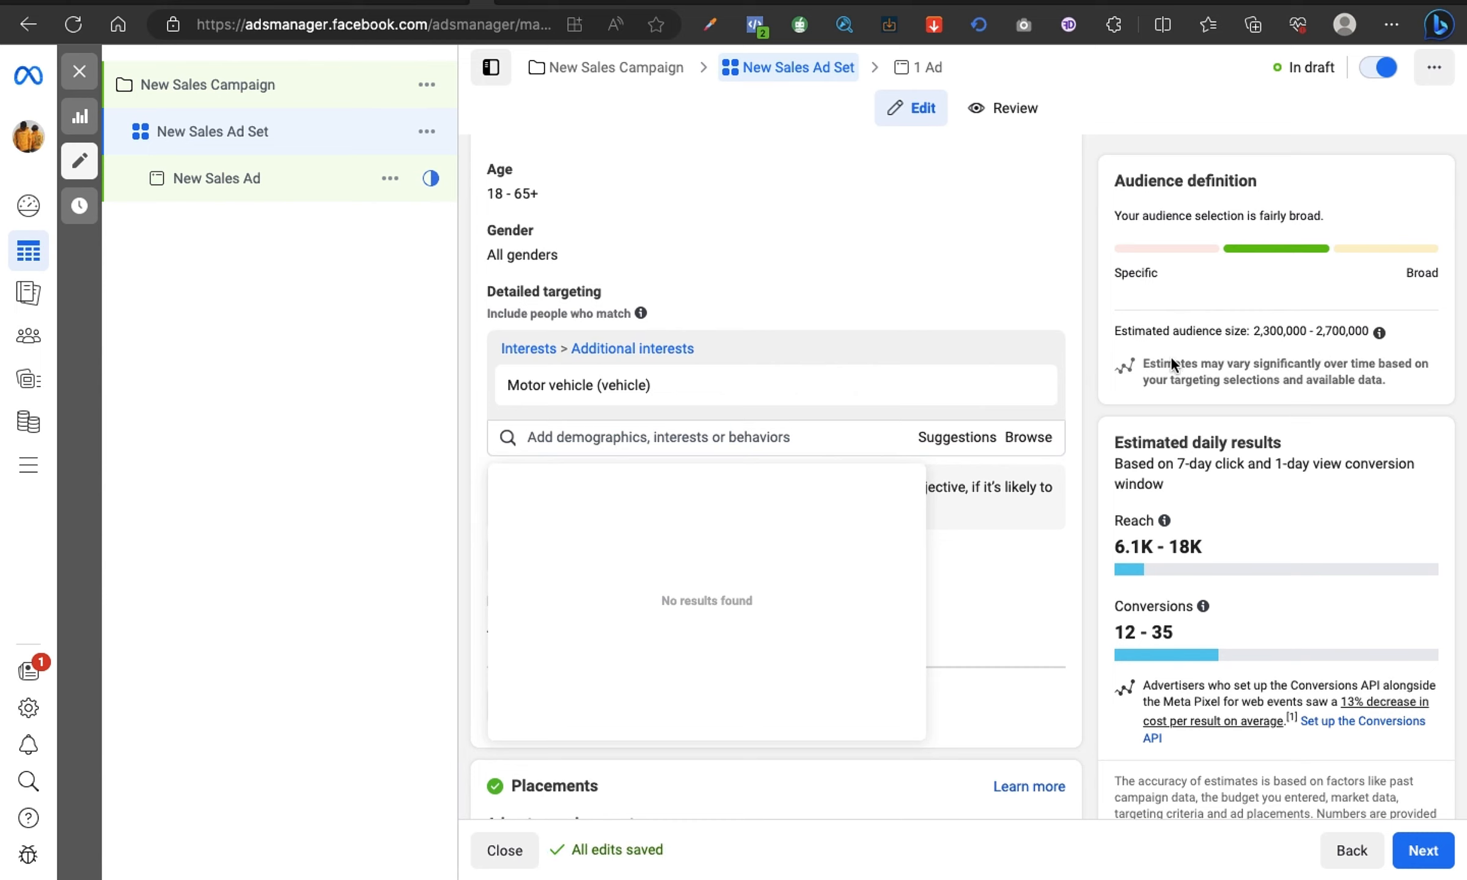
pyautogui.moveTo(643, 386)
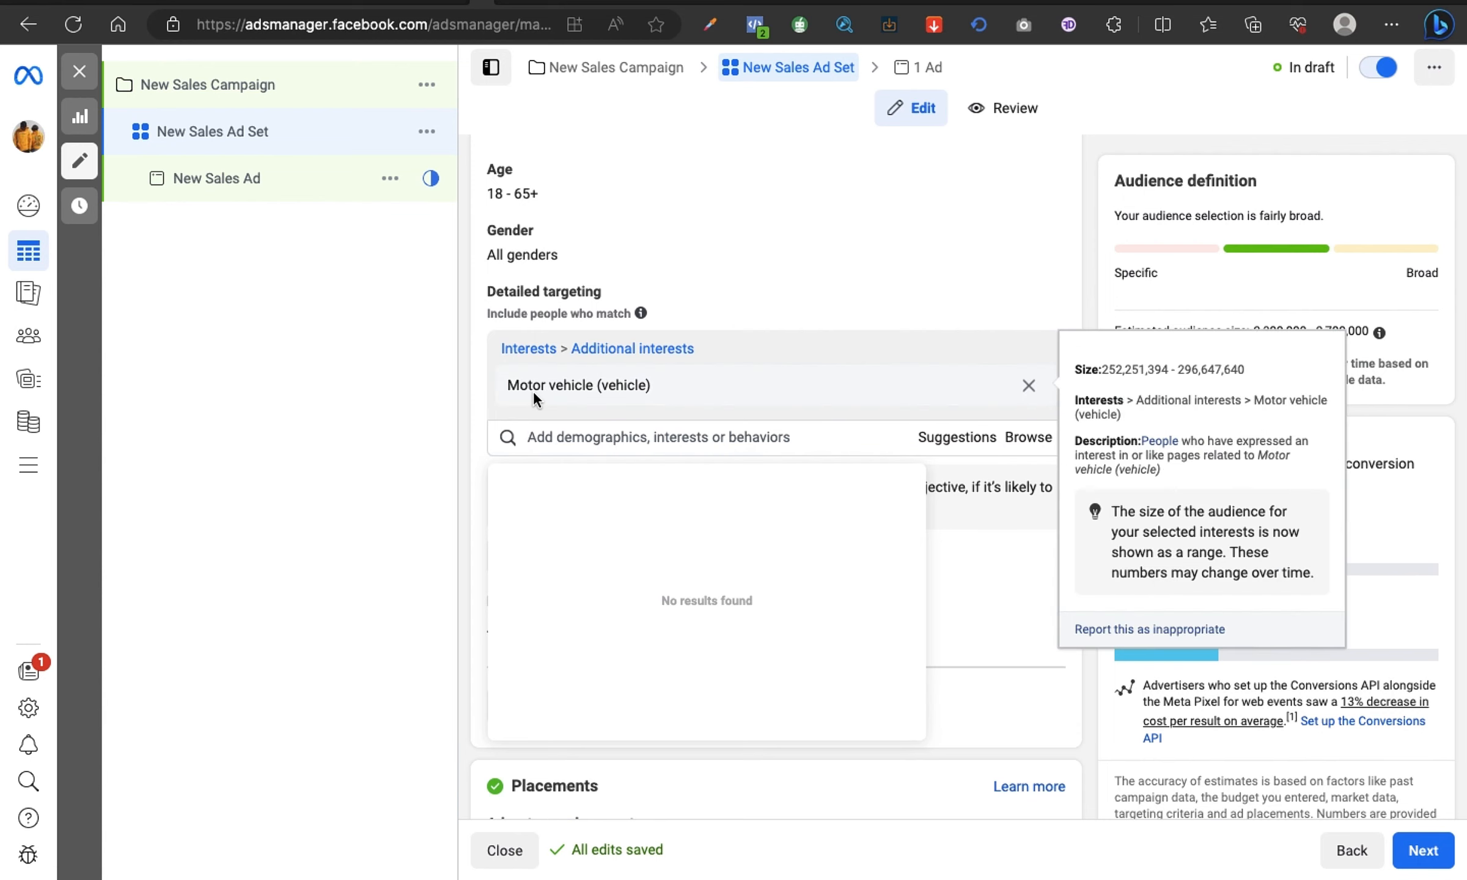
pyautogui.click(1029, 389)
# Step: Search for "Vehicle" and add the Vehicles (transportation) interest to the ad set's detailed targeting
pyautogui.click(615, 347)
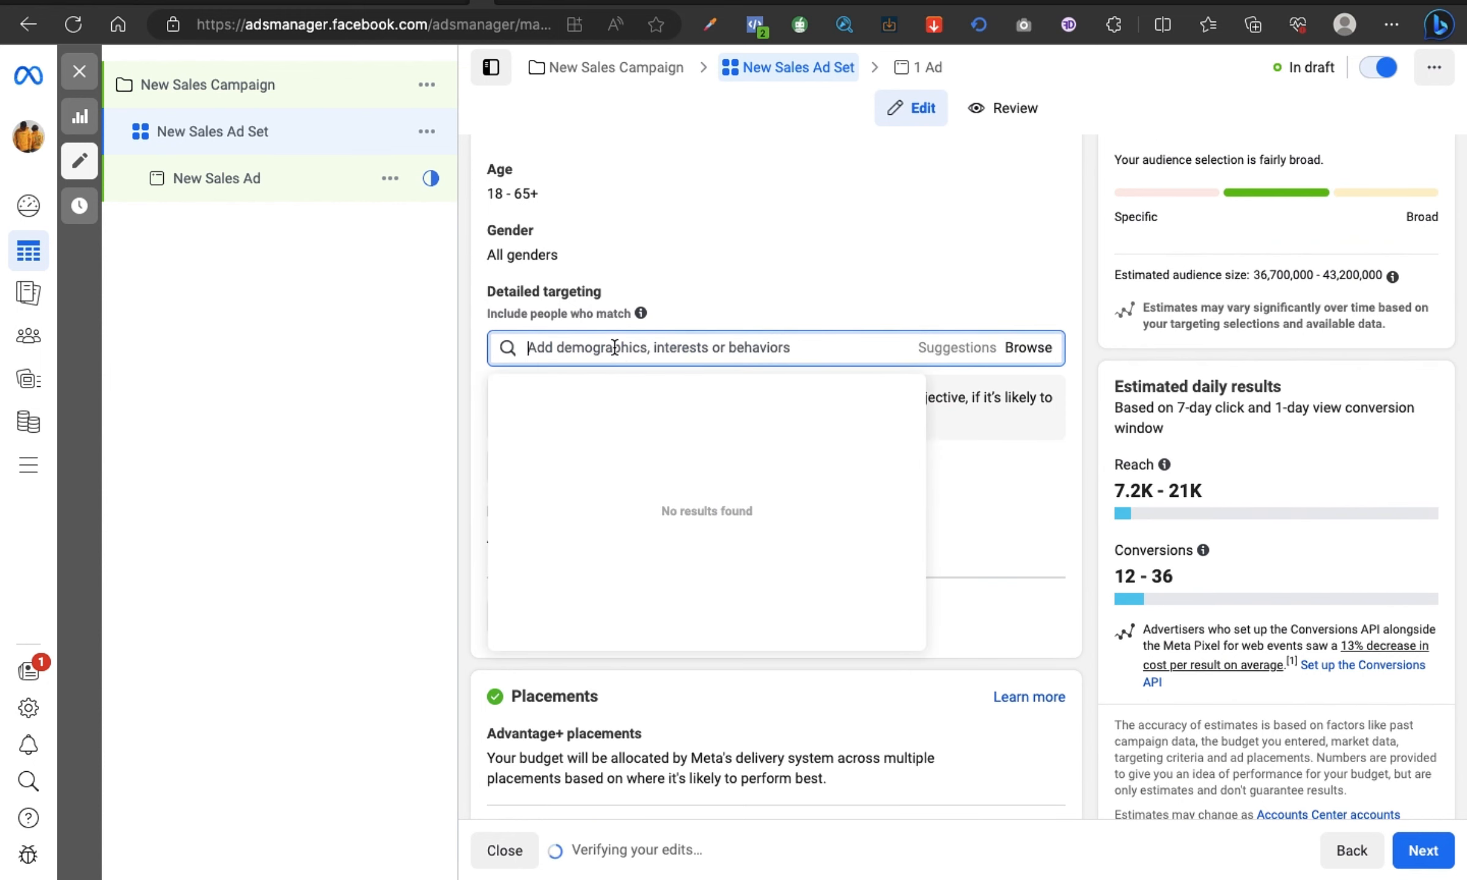
pyautogui.write('Vehicle')
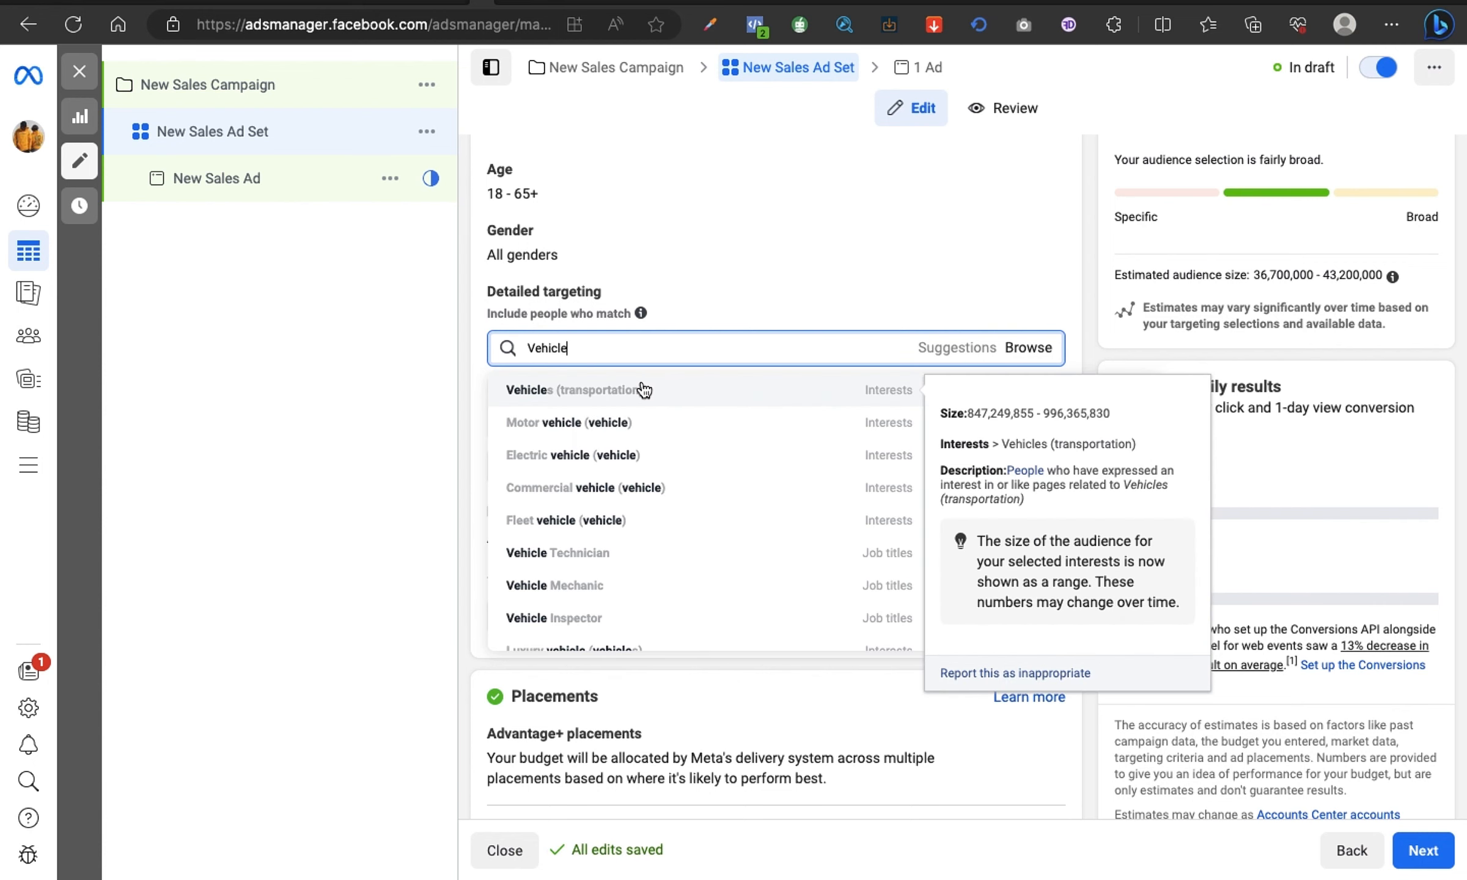
pyautogui.click(643, 389)
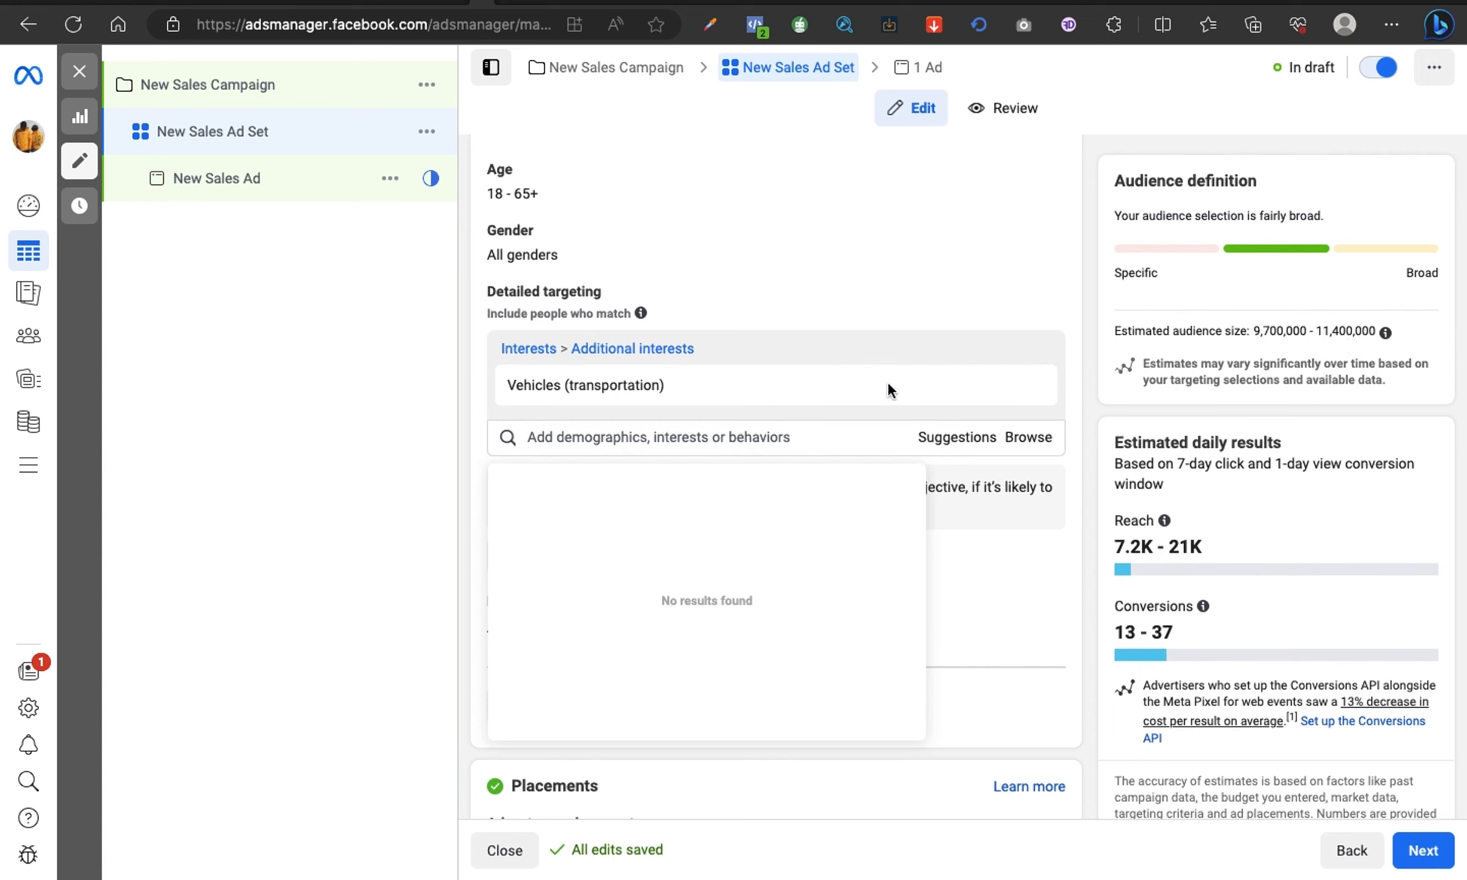
pyautogui.moveTo(847, 381)
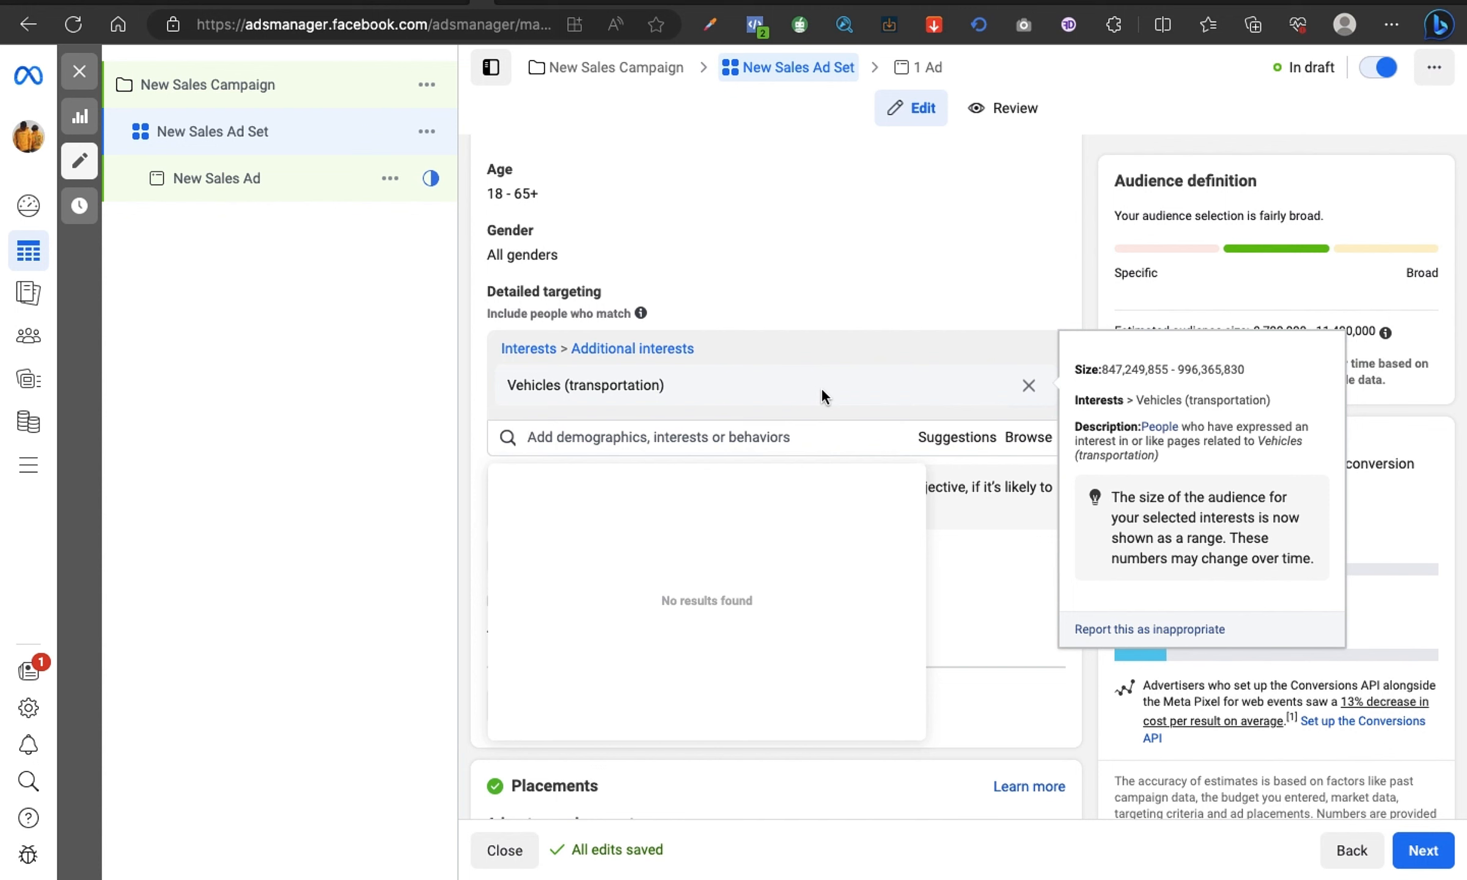
# Step: Search for "air" and add the Air travel (transportation) interest alongside Vehicles (transportation) in the detailed targeting
pyautogui.click(475, 391)
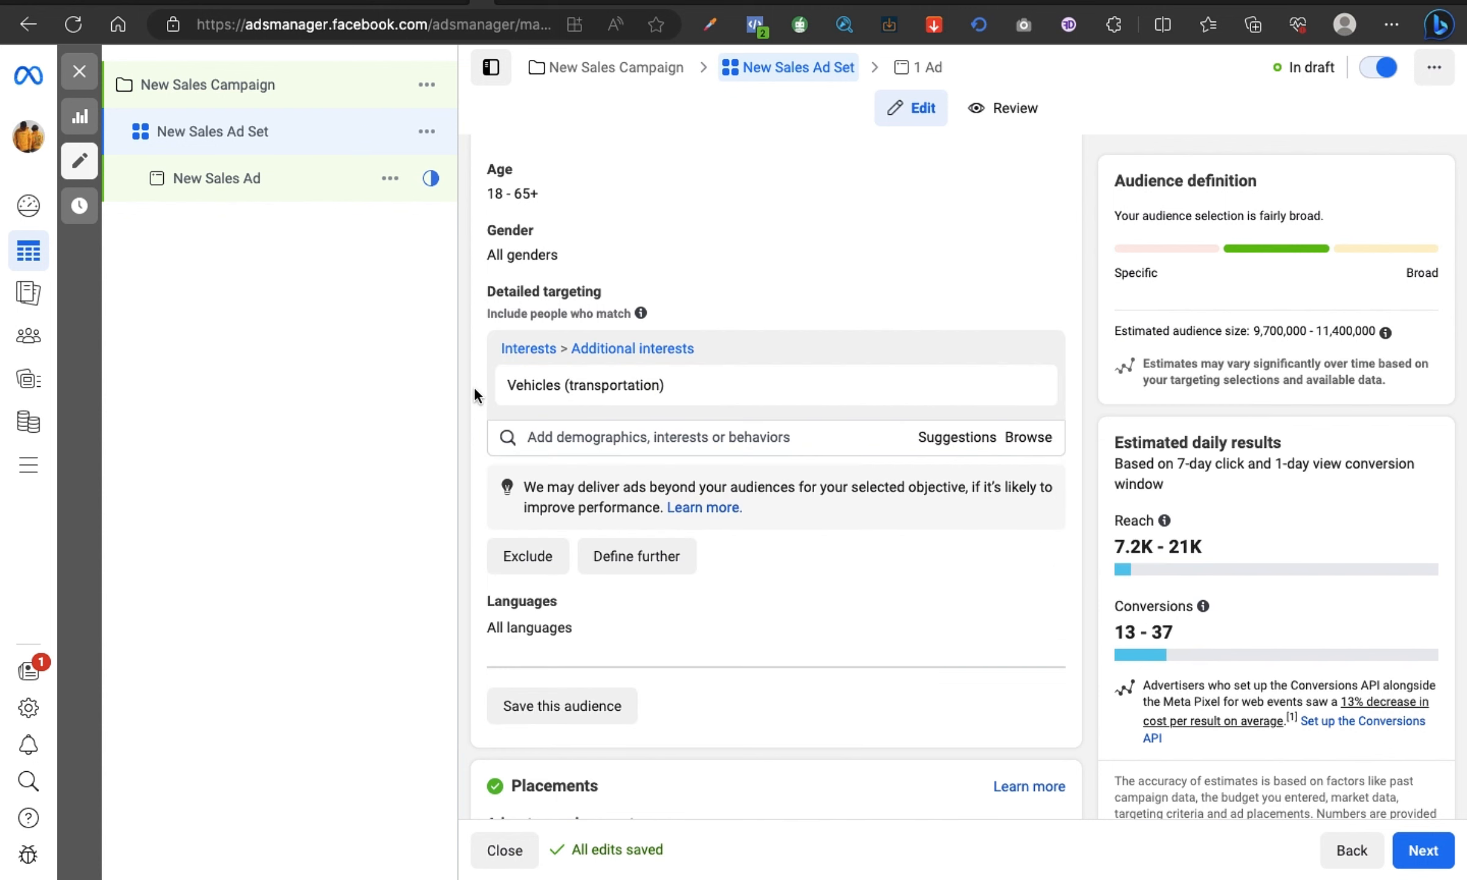
pyautogui.moveTo(639, 387)
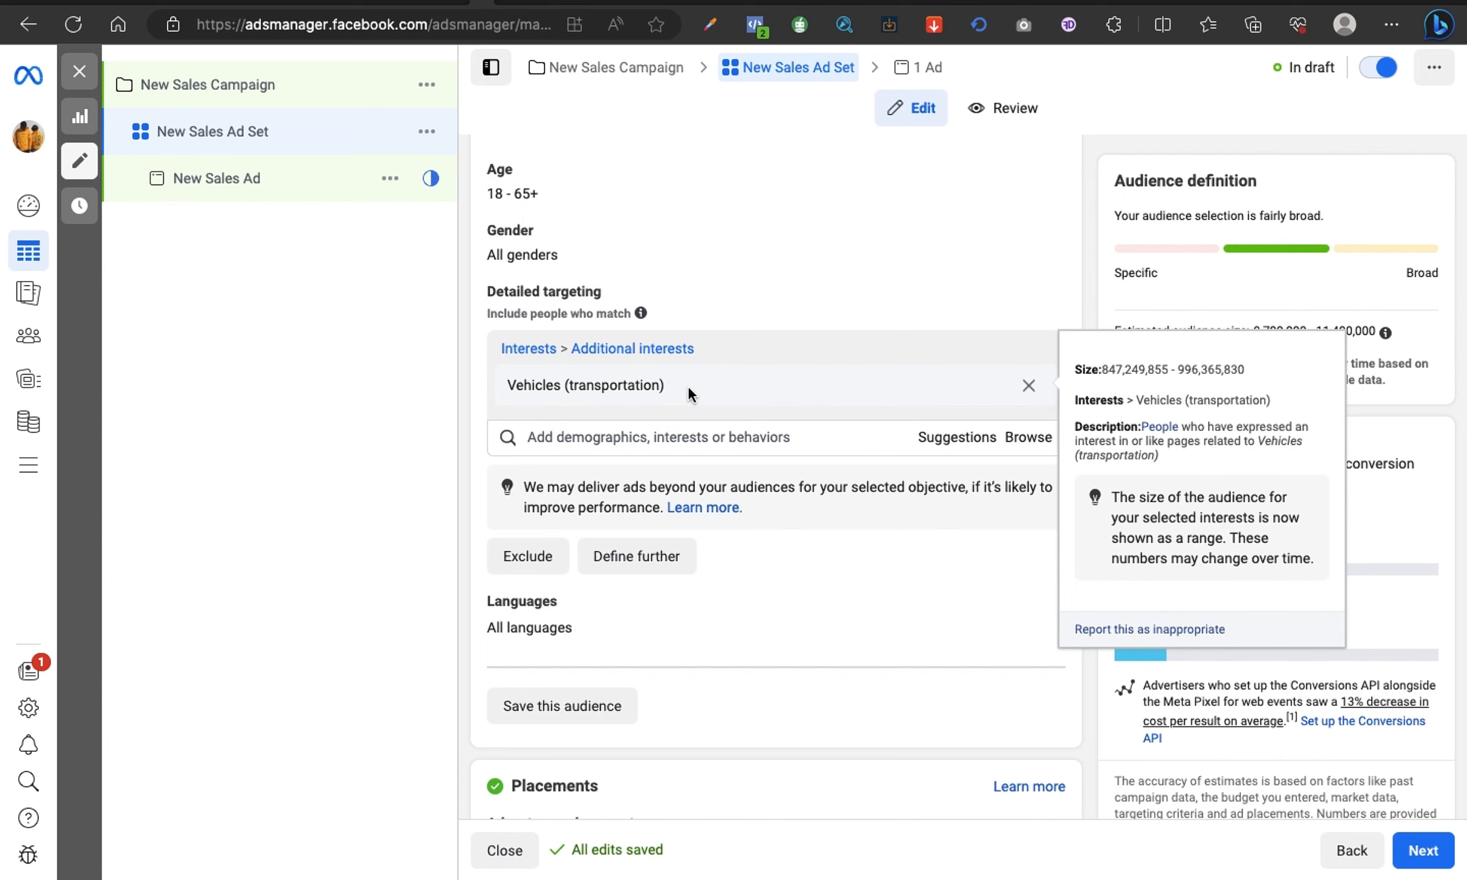
pyautogui.click(682, 438)
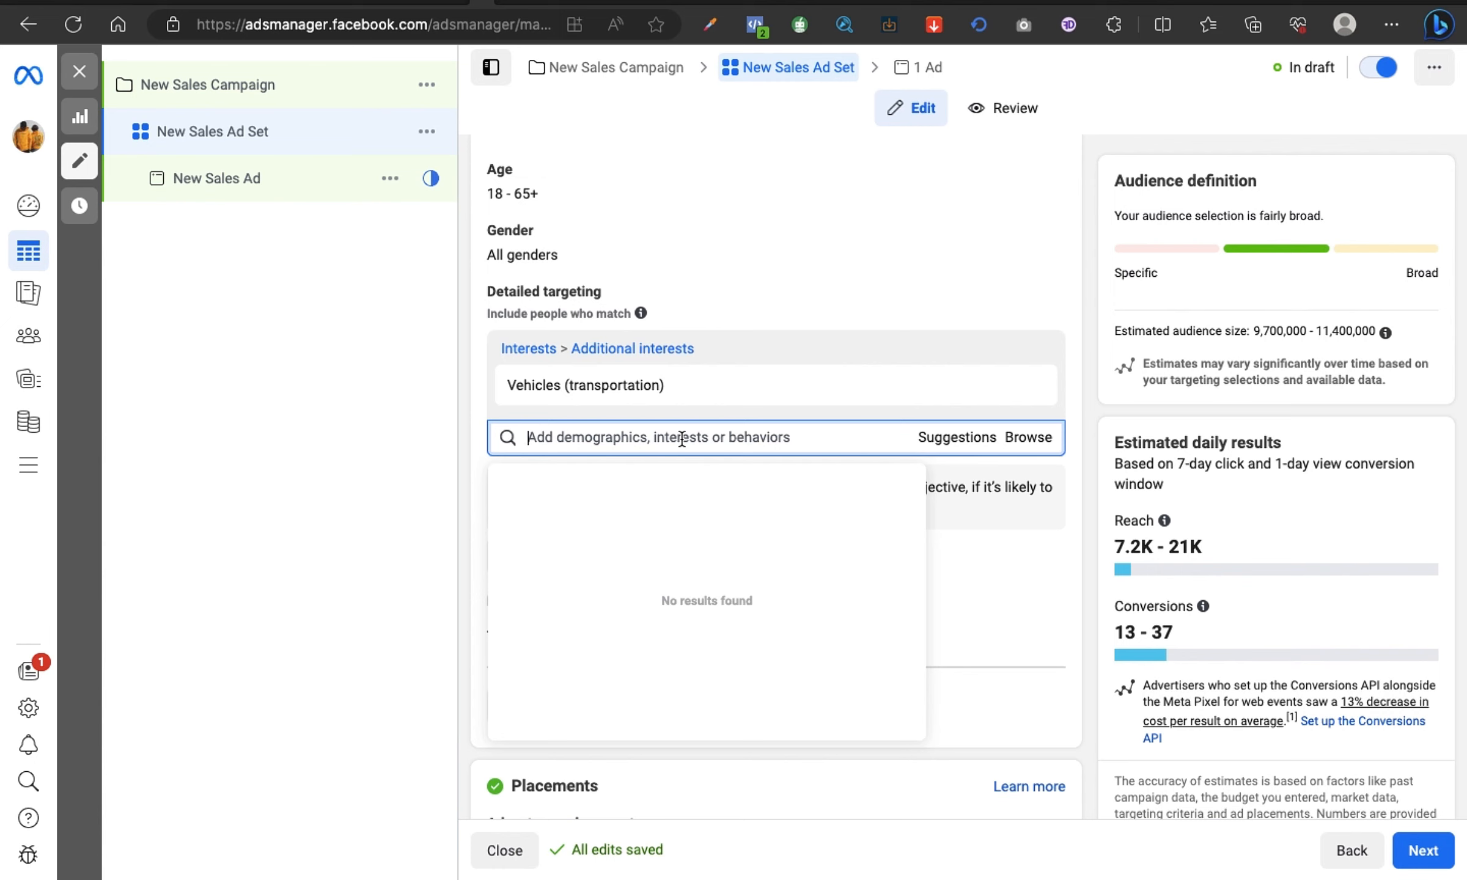
pyautogui.write('air')
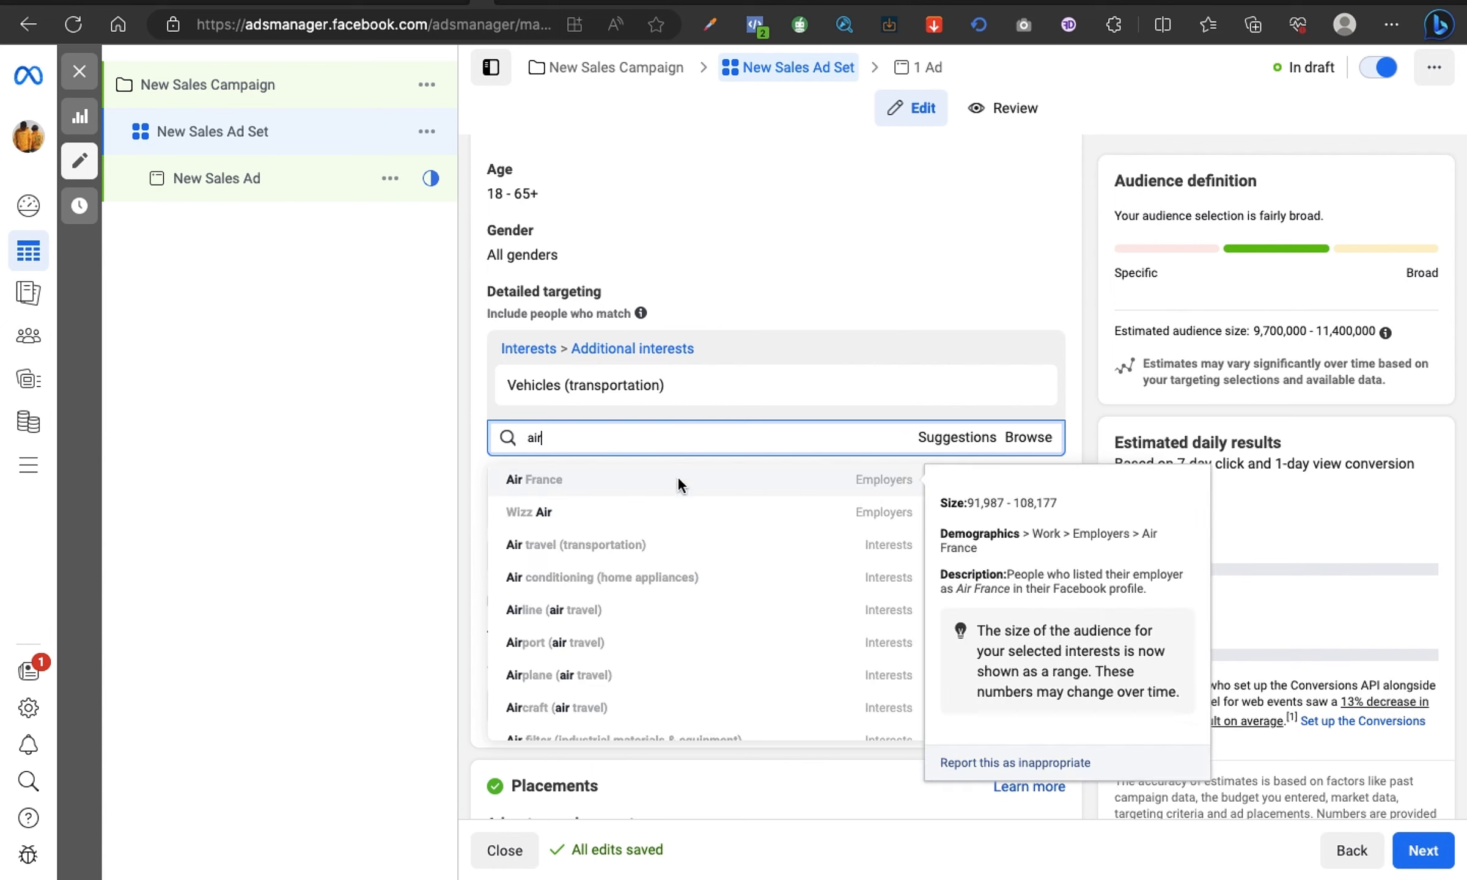
pyautogui.click(633, 554)
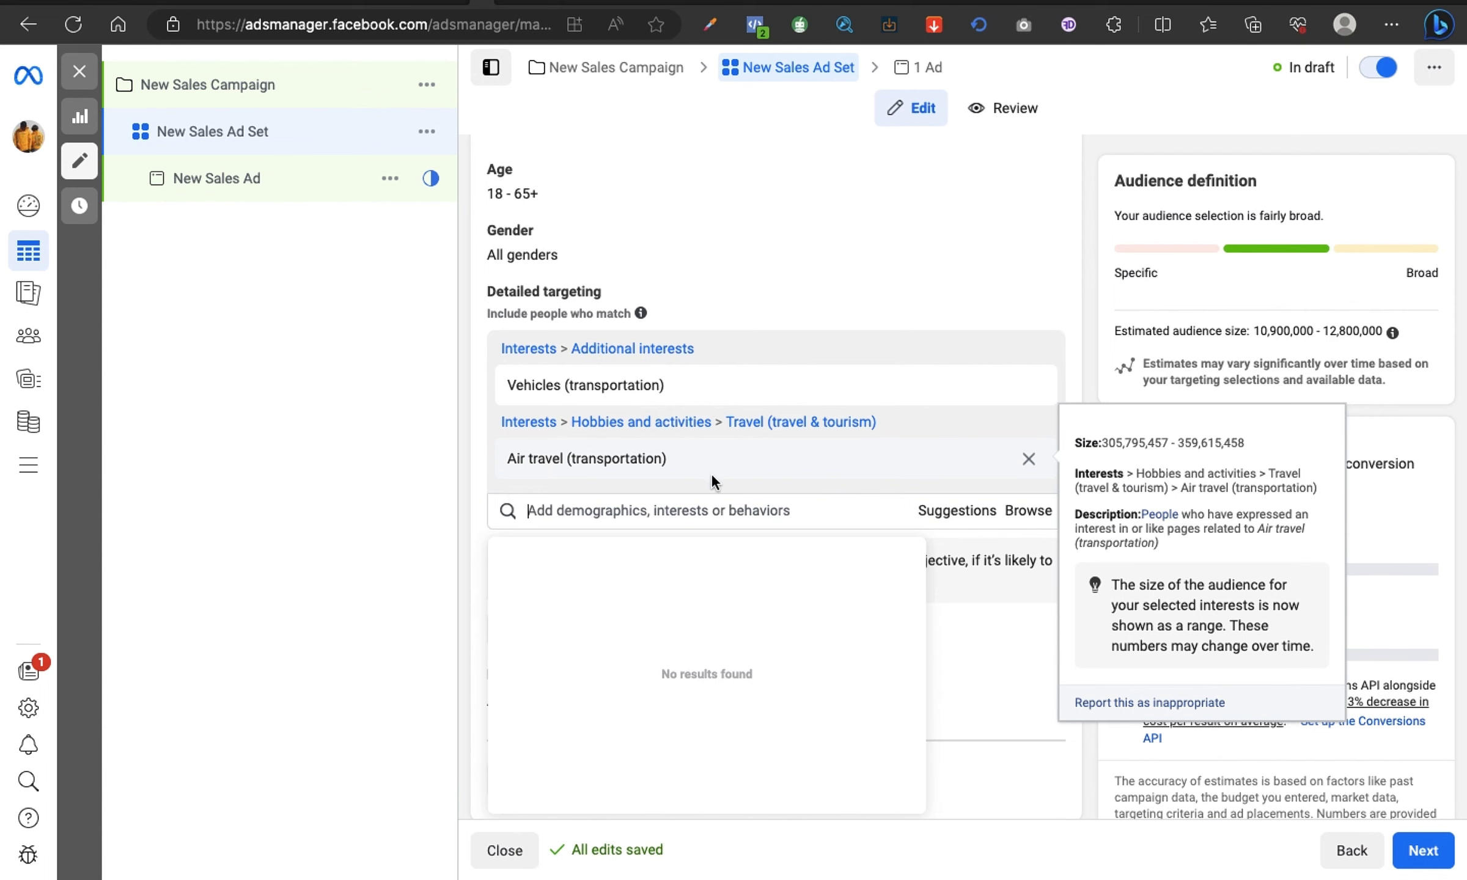
# Step: Remove the Air travel and Vehicles interests from the detailed targeting, and advance the presentation by one slide
pyautogui.click(1029, 463)
pyautogui.click(1028, 386)
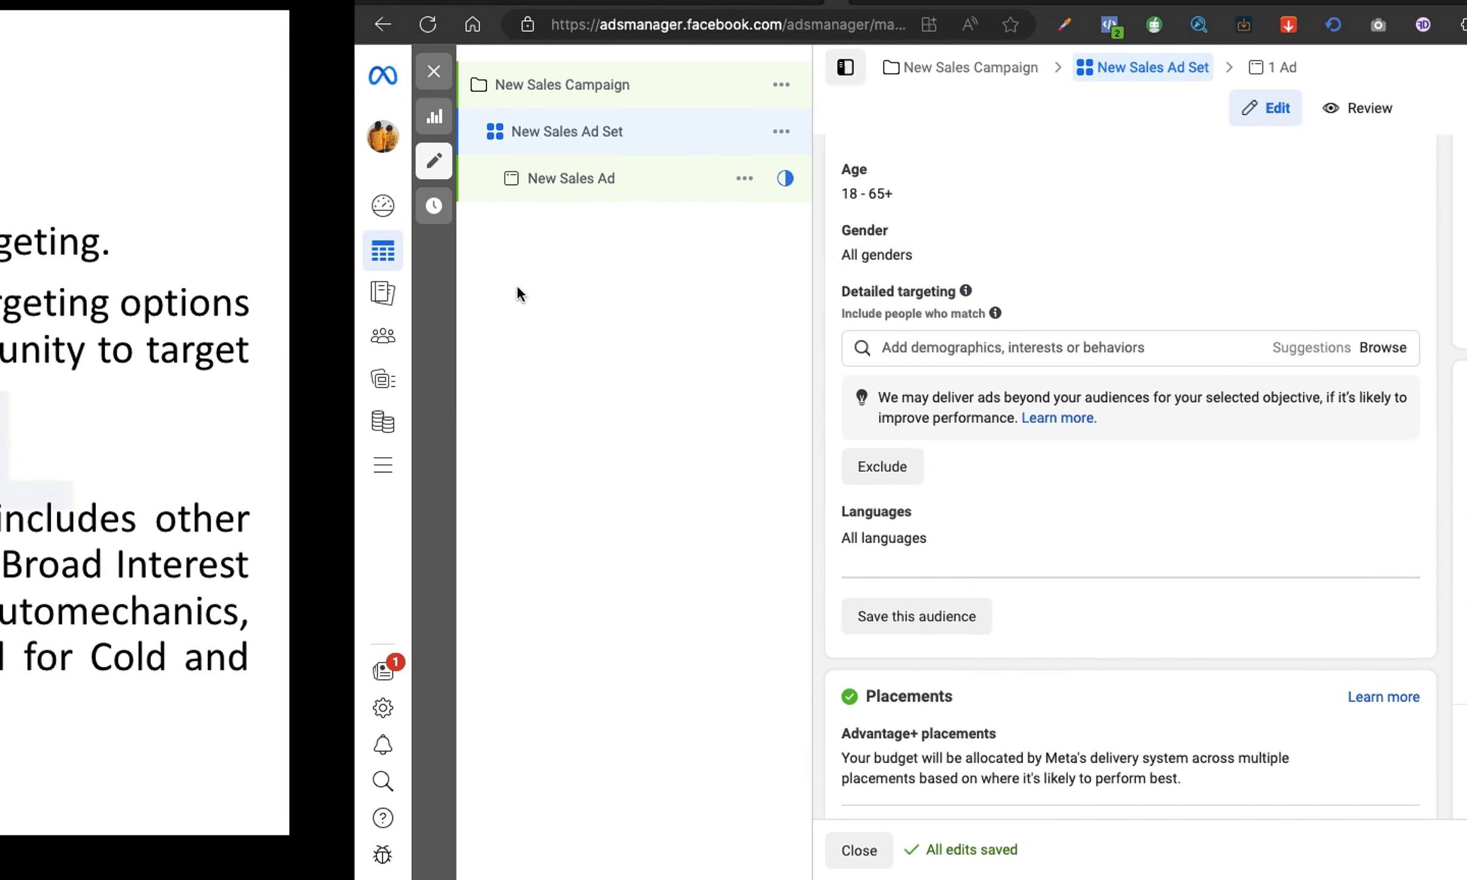
pyautogui.press('Right')
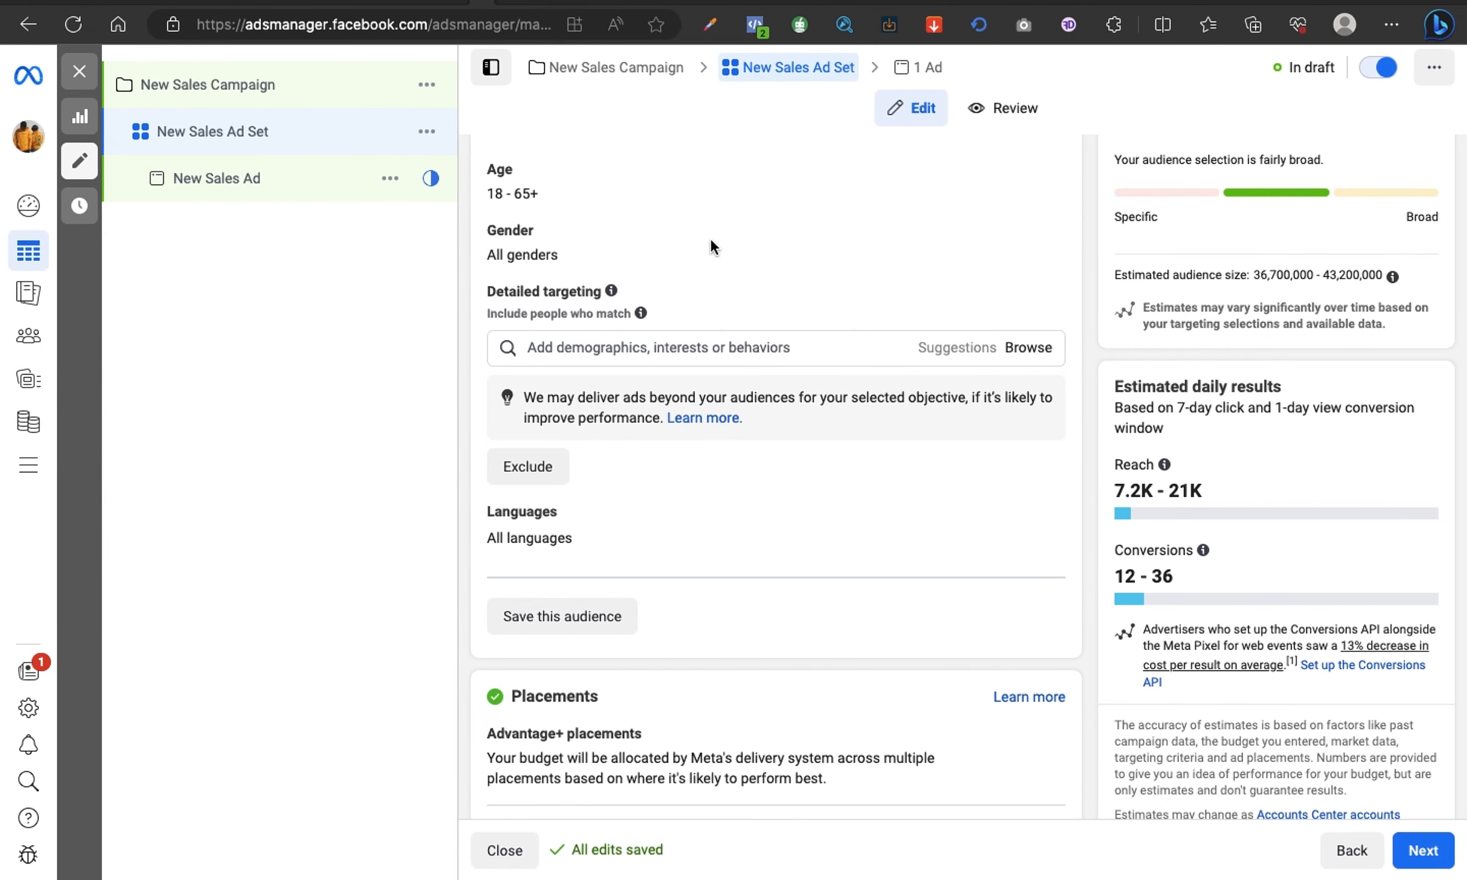
# Step: Search for "Motor", add the Motor vehicle (vehicle) interest to the empty detailed targeting, and remove it again
pyautogui.click(693, 351)
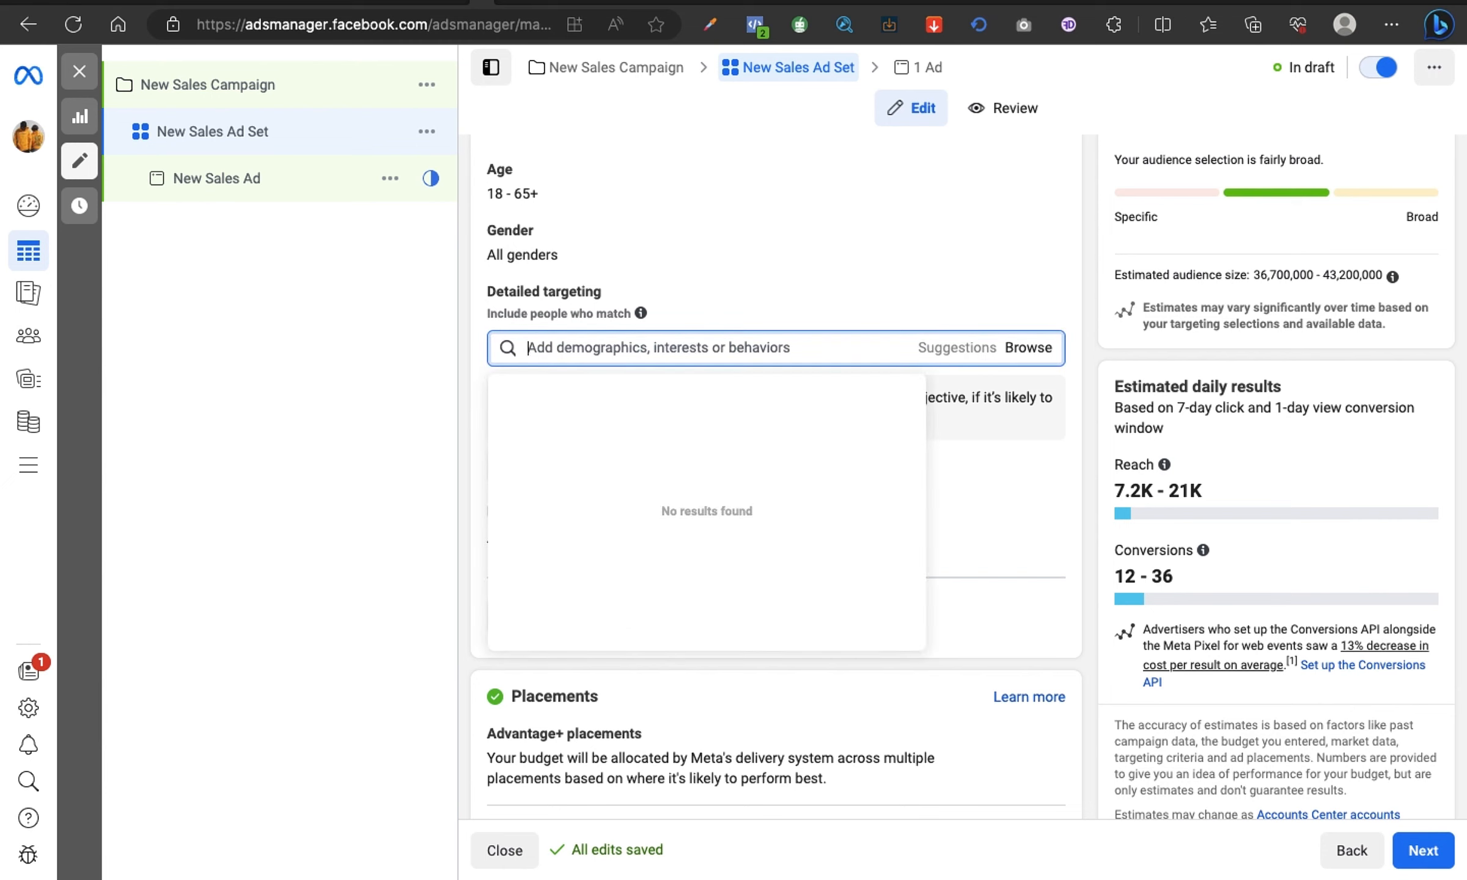
pyautogui.write('Motor')
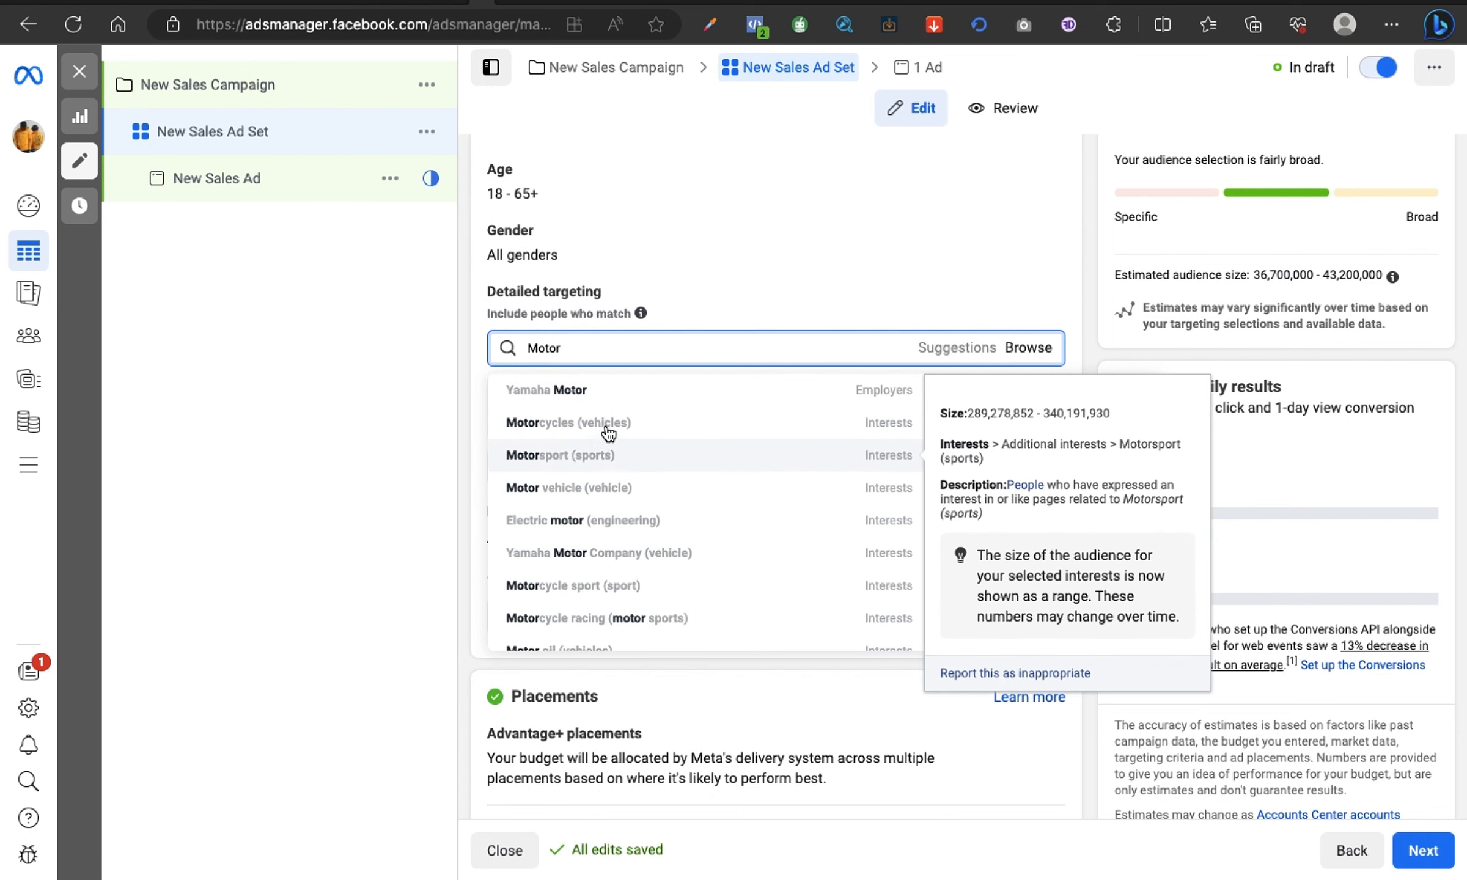
pyautogui.click(610, 500)
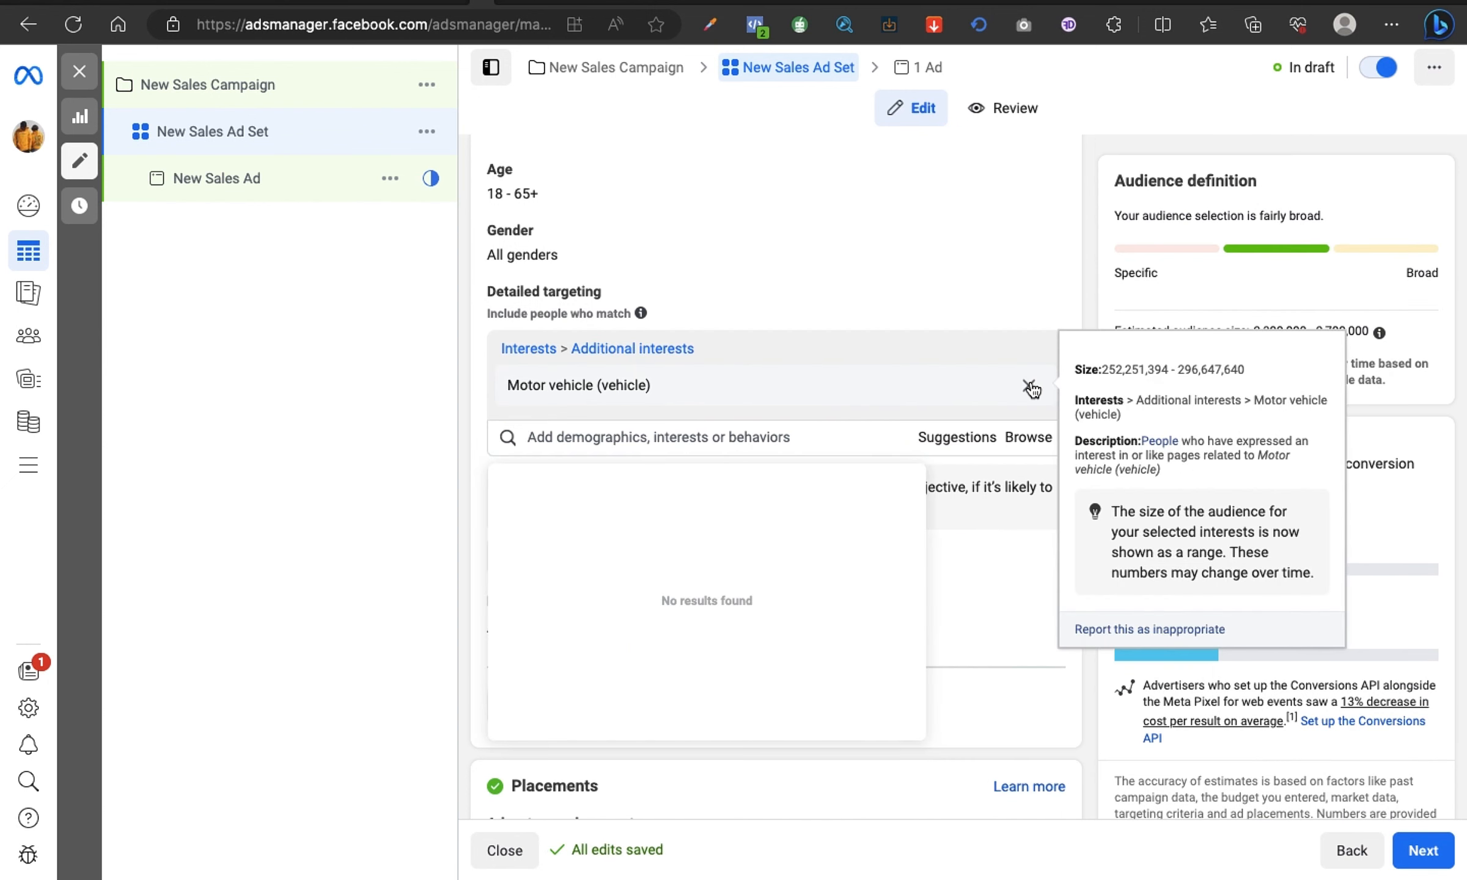
pyautogui.click(1014, 387)
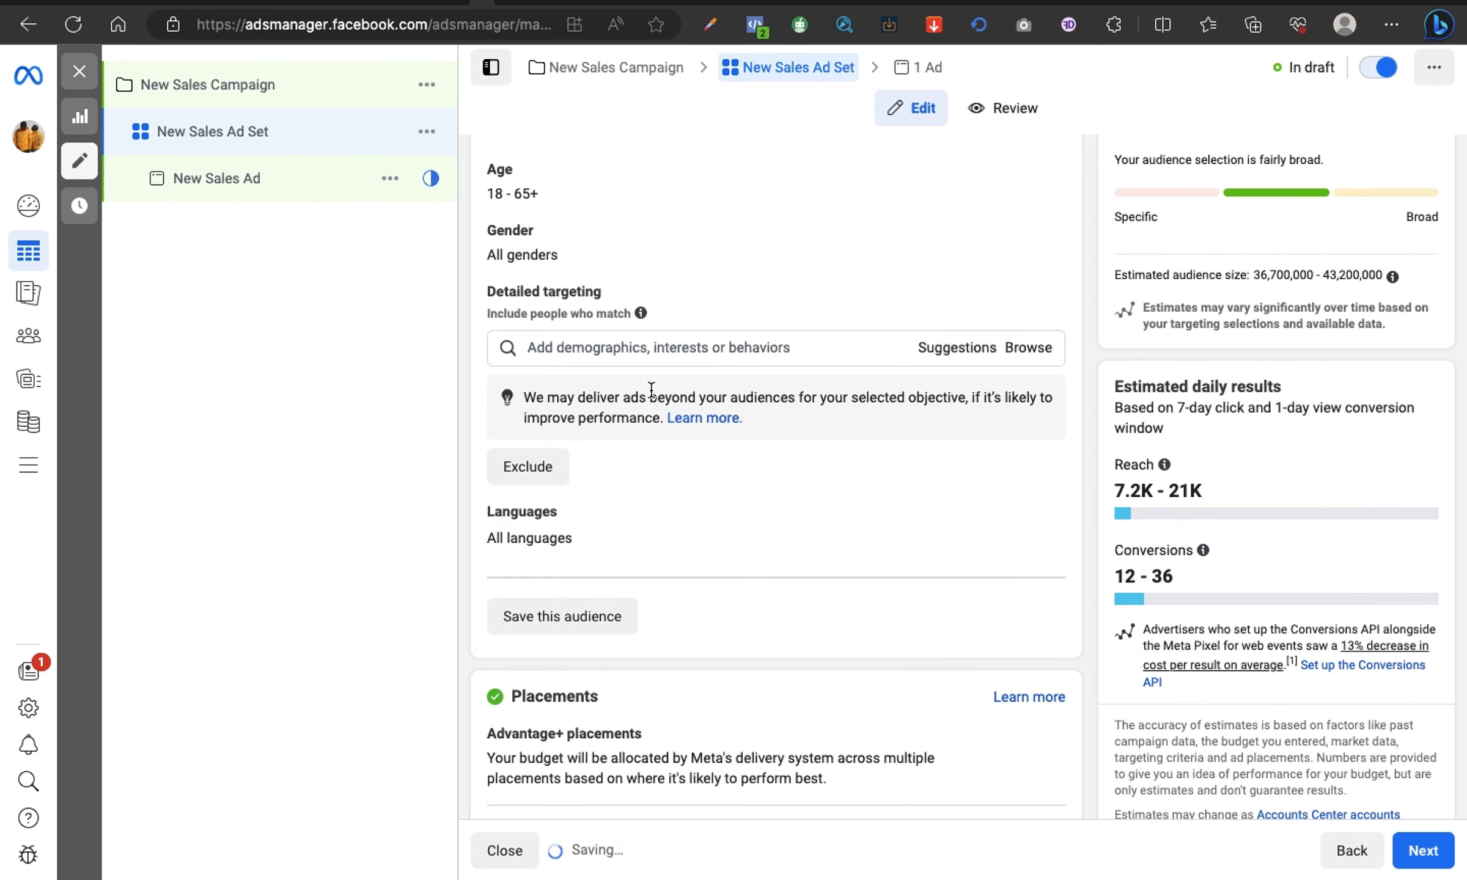
# Step: Search the detailed targeting options for "automo" and look through the suggested automobile and automotive interests
pyautogui.click(615, 349)
pyautogui.write('automo')
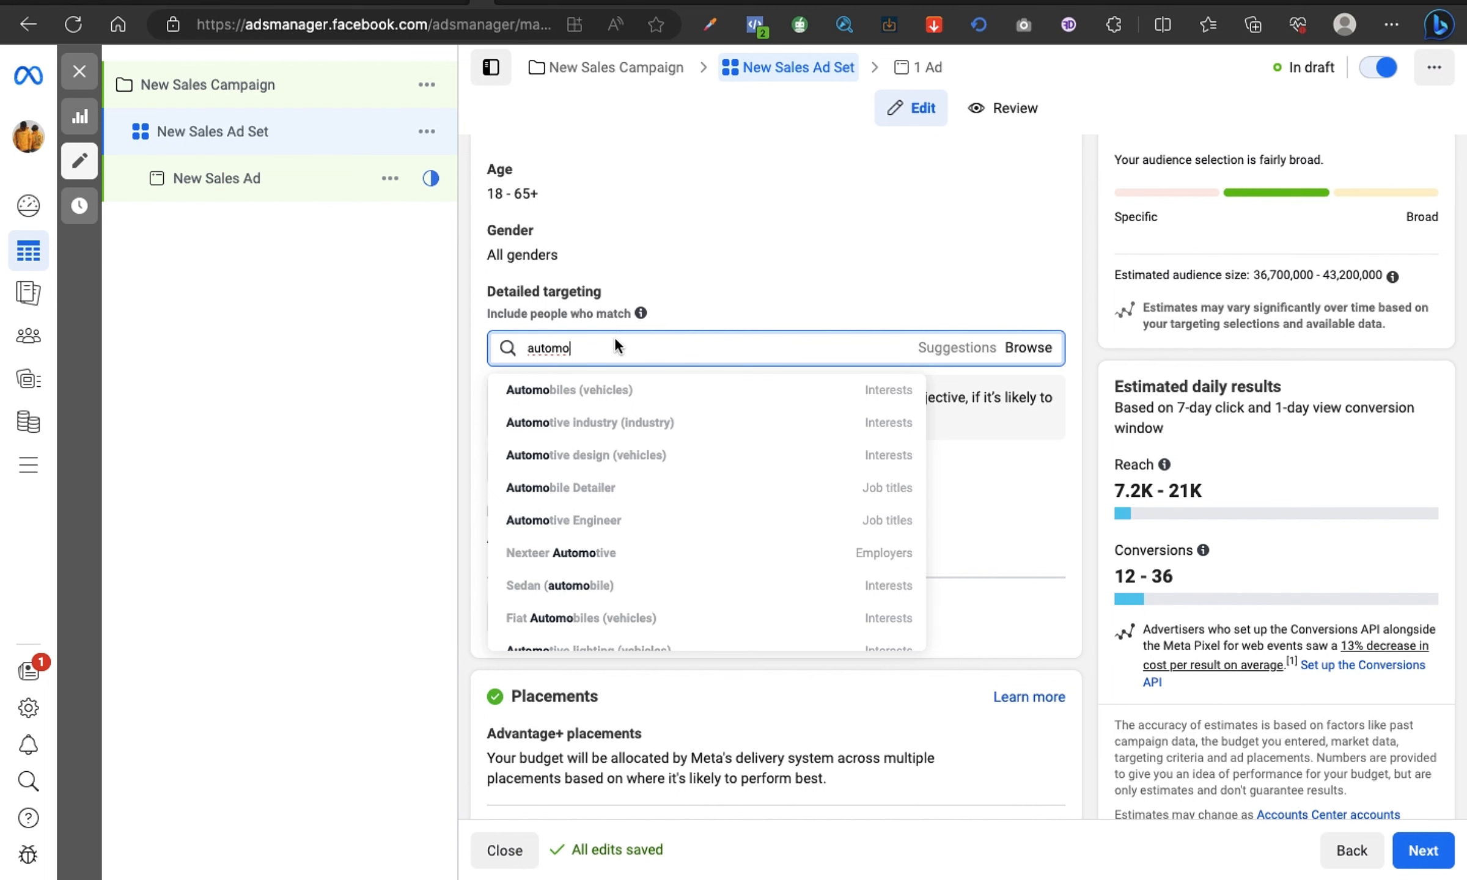
pyautogui.scroll(-3, 623, 444)
pyautogui.scroll(-2, 624, 444)
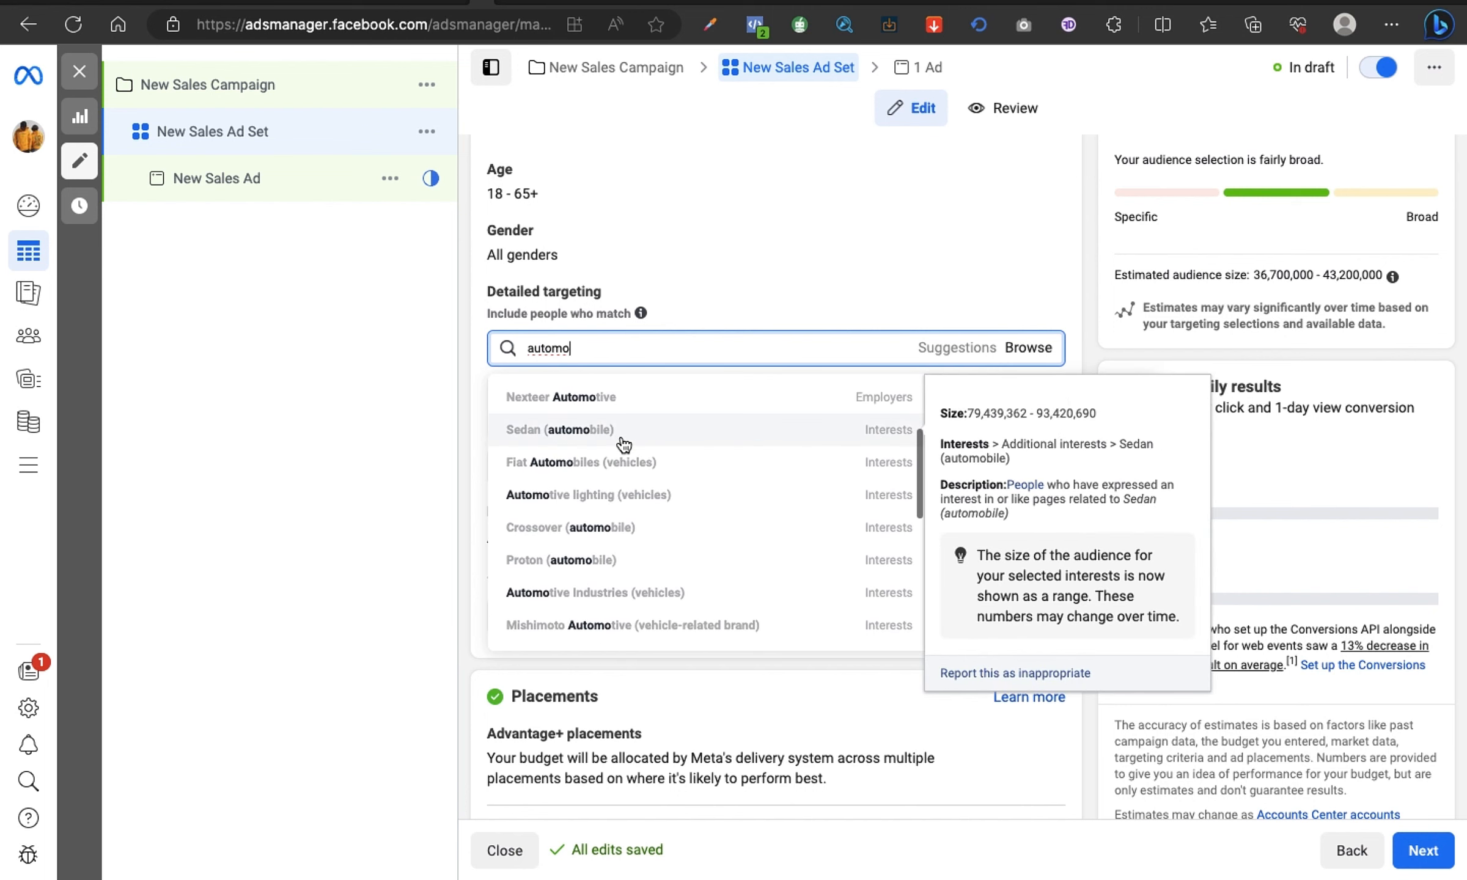
pyautogui.scroll(-3, 624, 444)
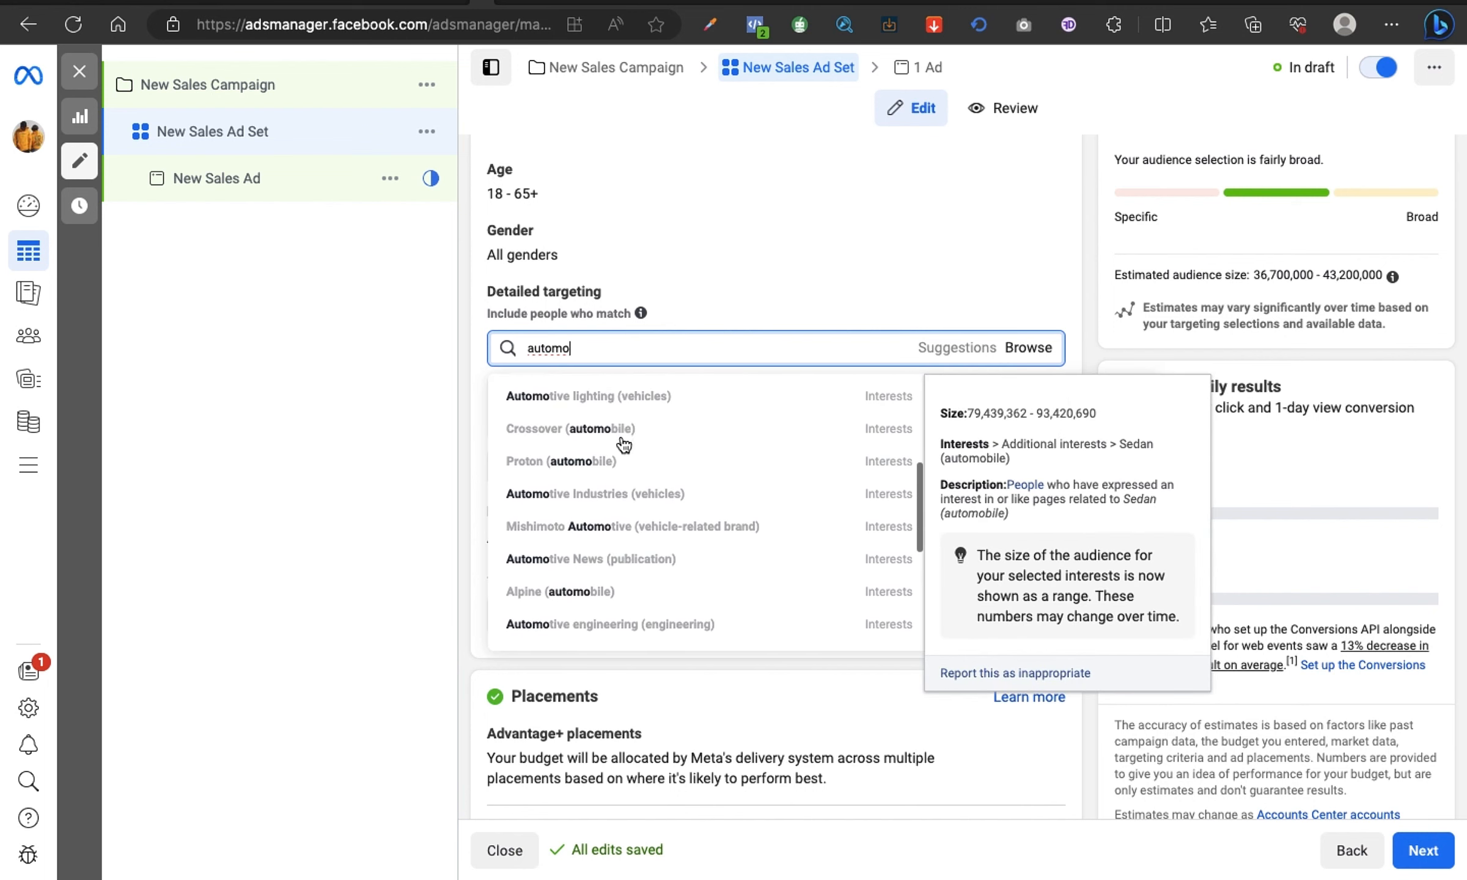
pyautogui.scroll(8, 623, 444)
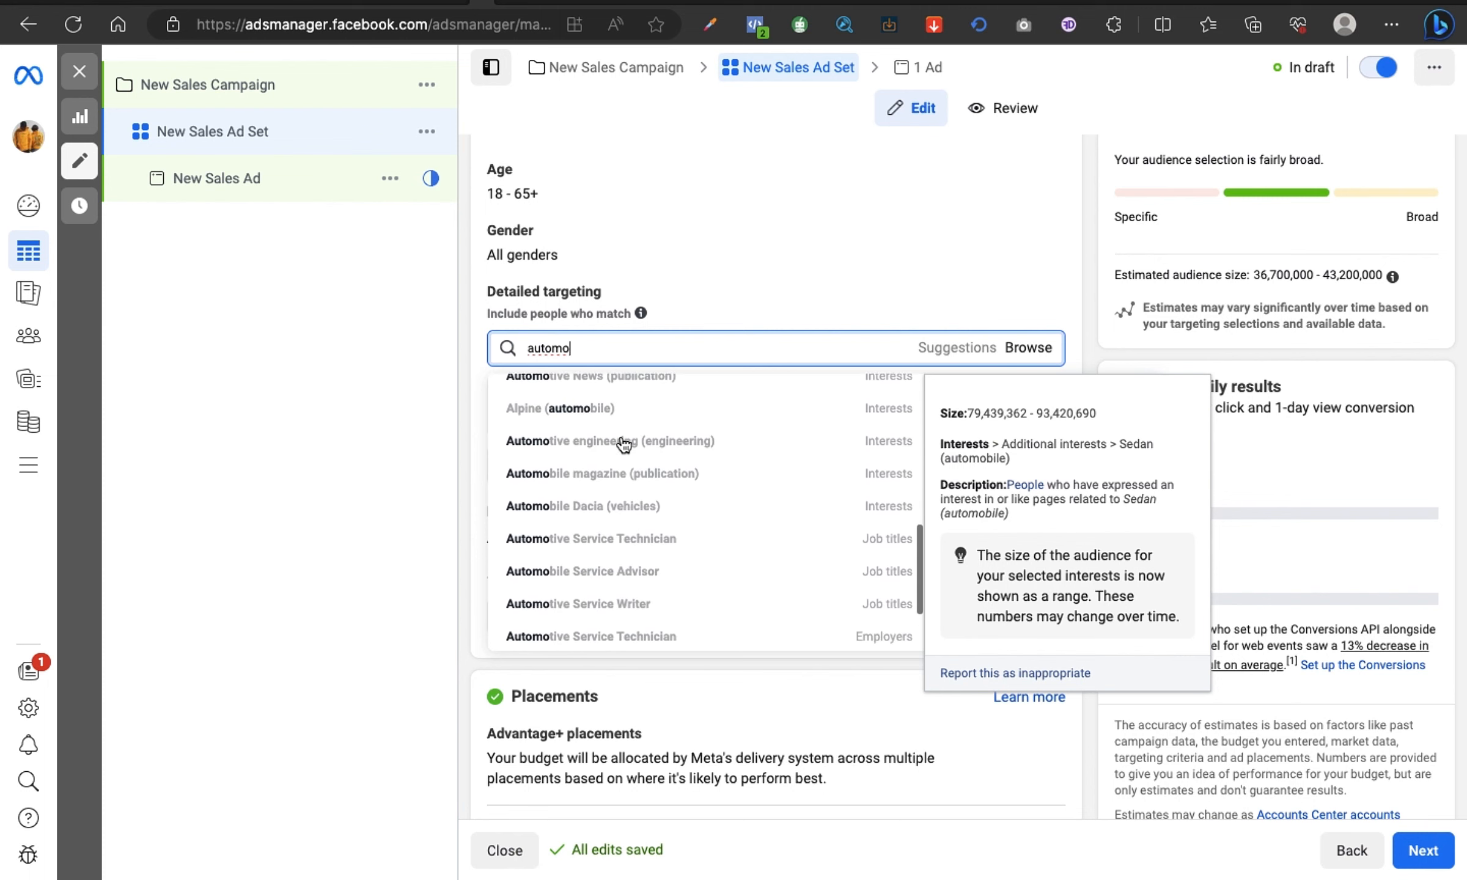
# Step: Replace the search with "toyot", look through the suggested Toyota models and employers, and clear the search
pyautogui.doubleClick(617, 348)
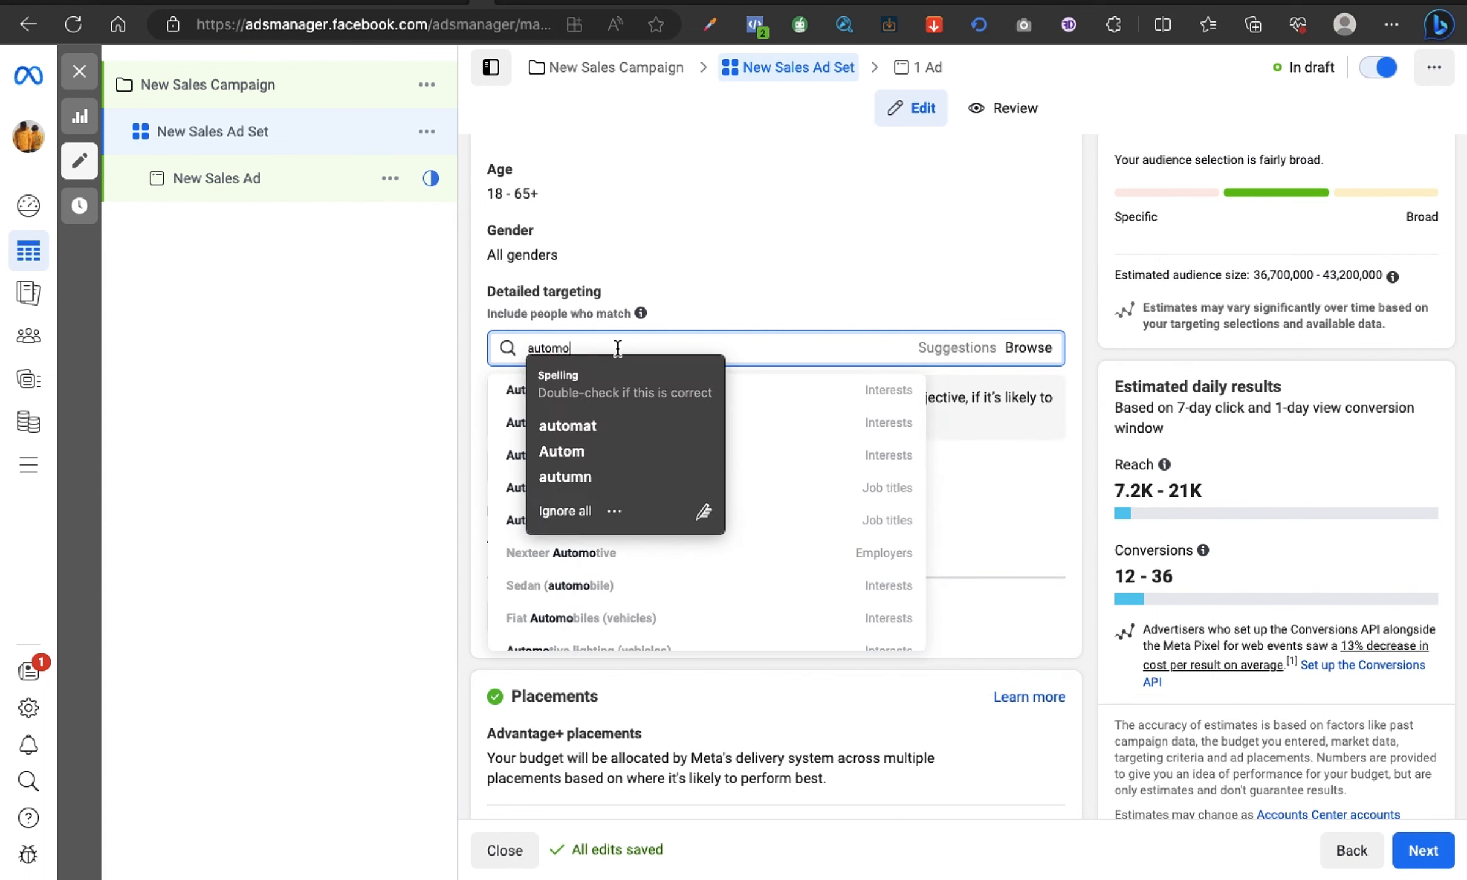
pyautogui.press('BackSpace')
pyautogui.write('toyot')
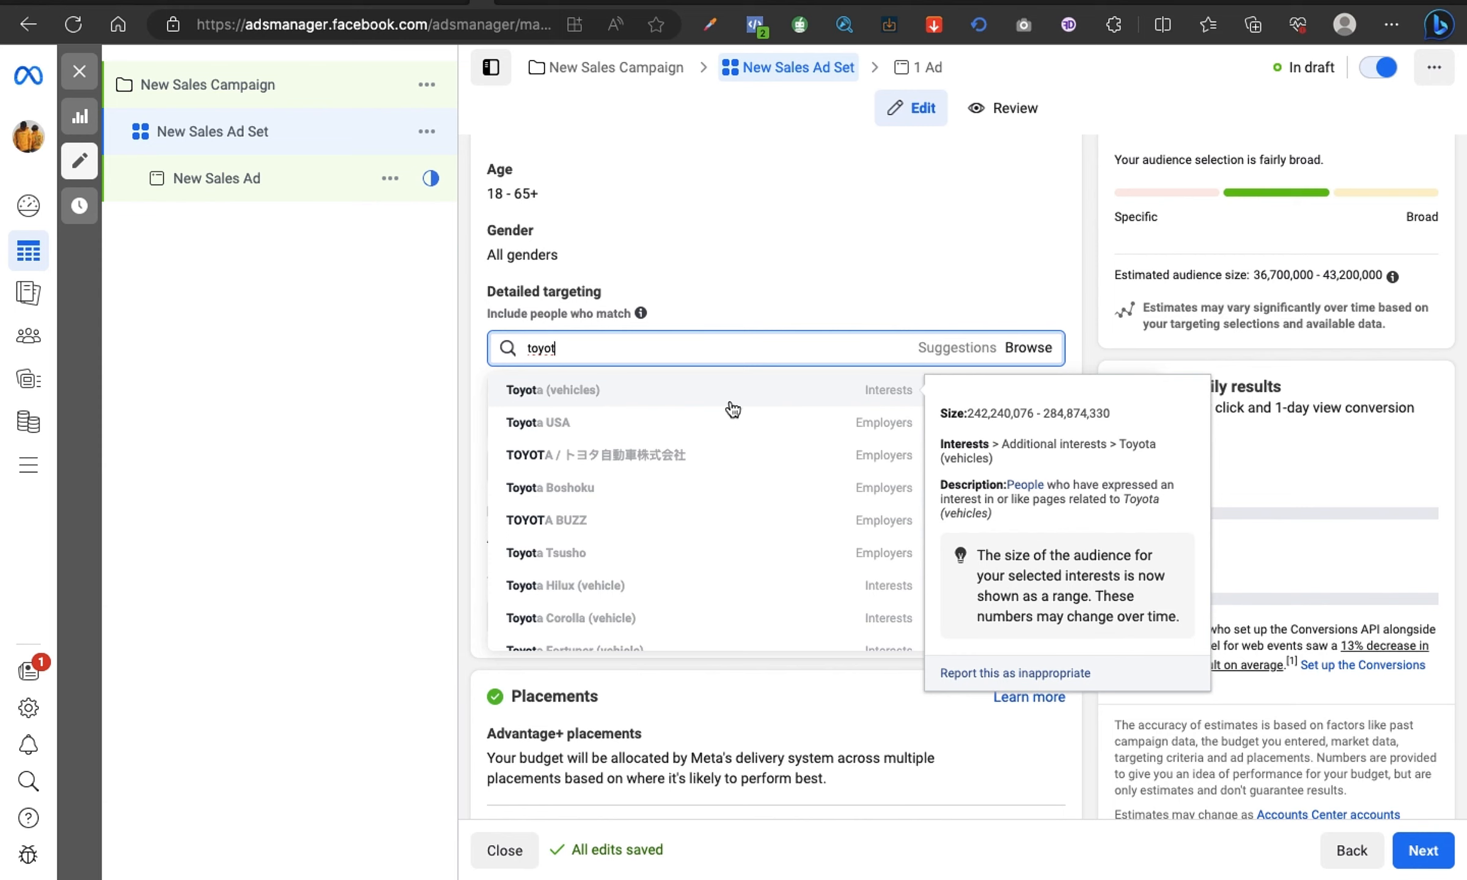
pyautogui.scroll(-2, 732, 409)
pyautogui.scroll(-5, 733, 408)
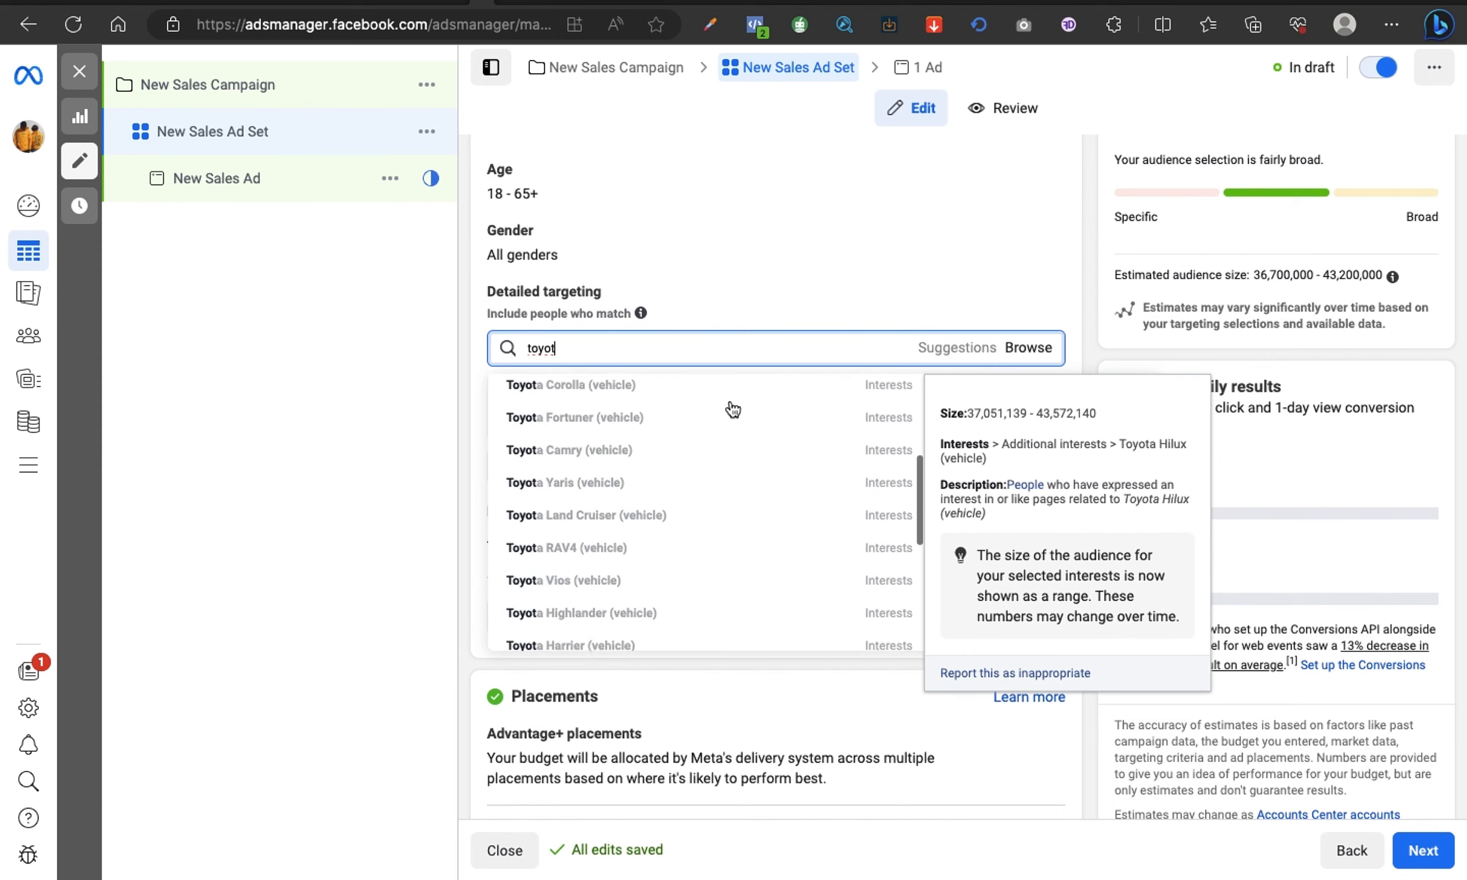
pyautogui.scroll(-5, 732, 408)
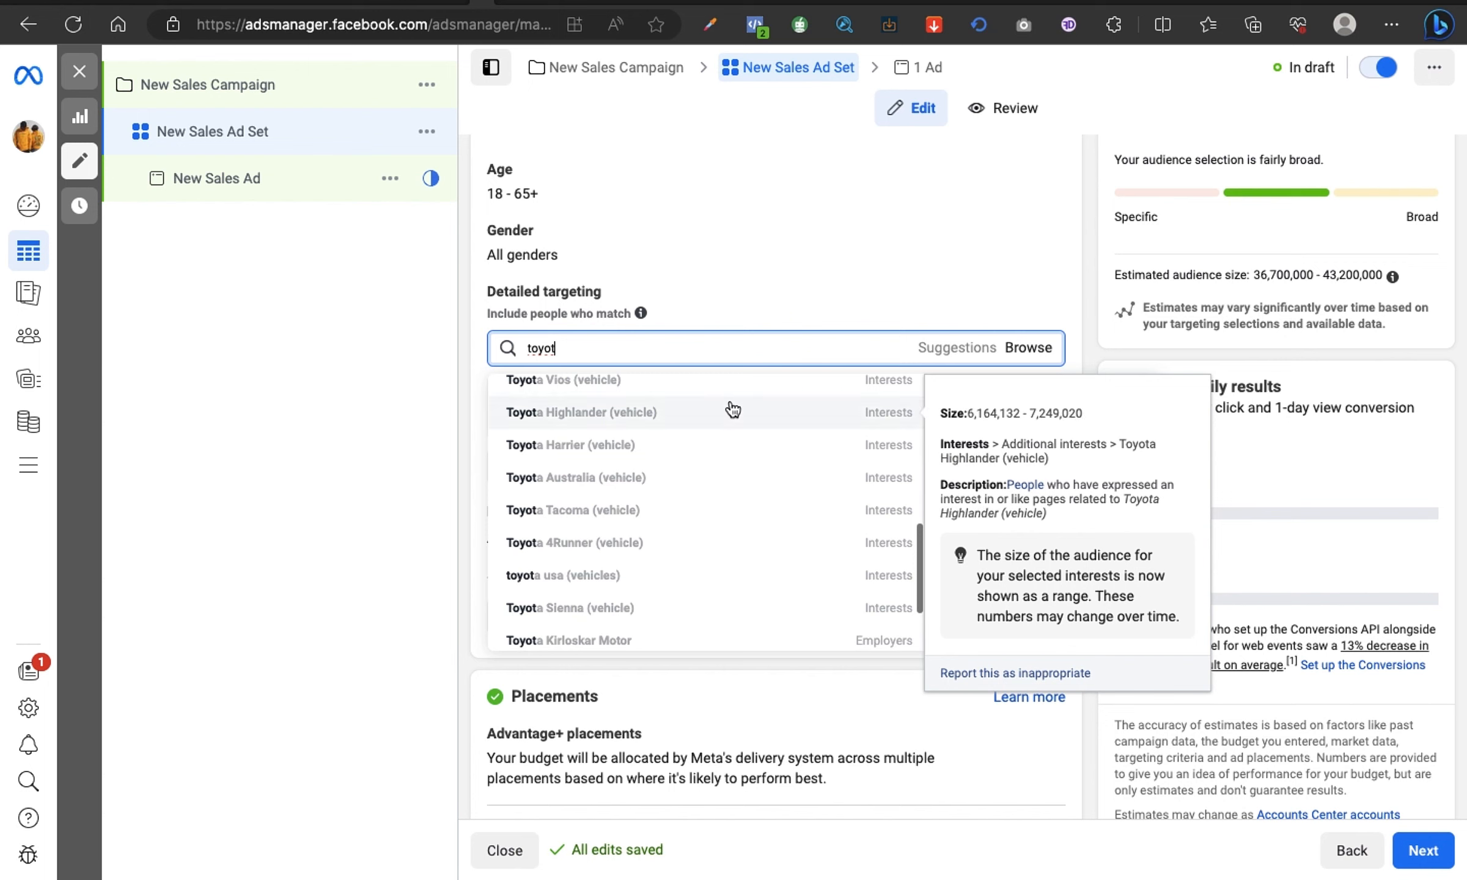
pyautogui.scroll(-1, 732, 409)
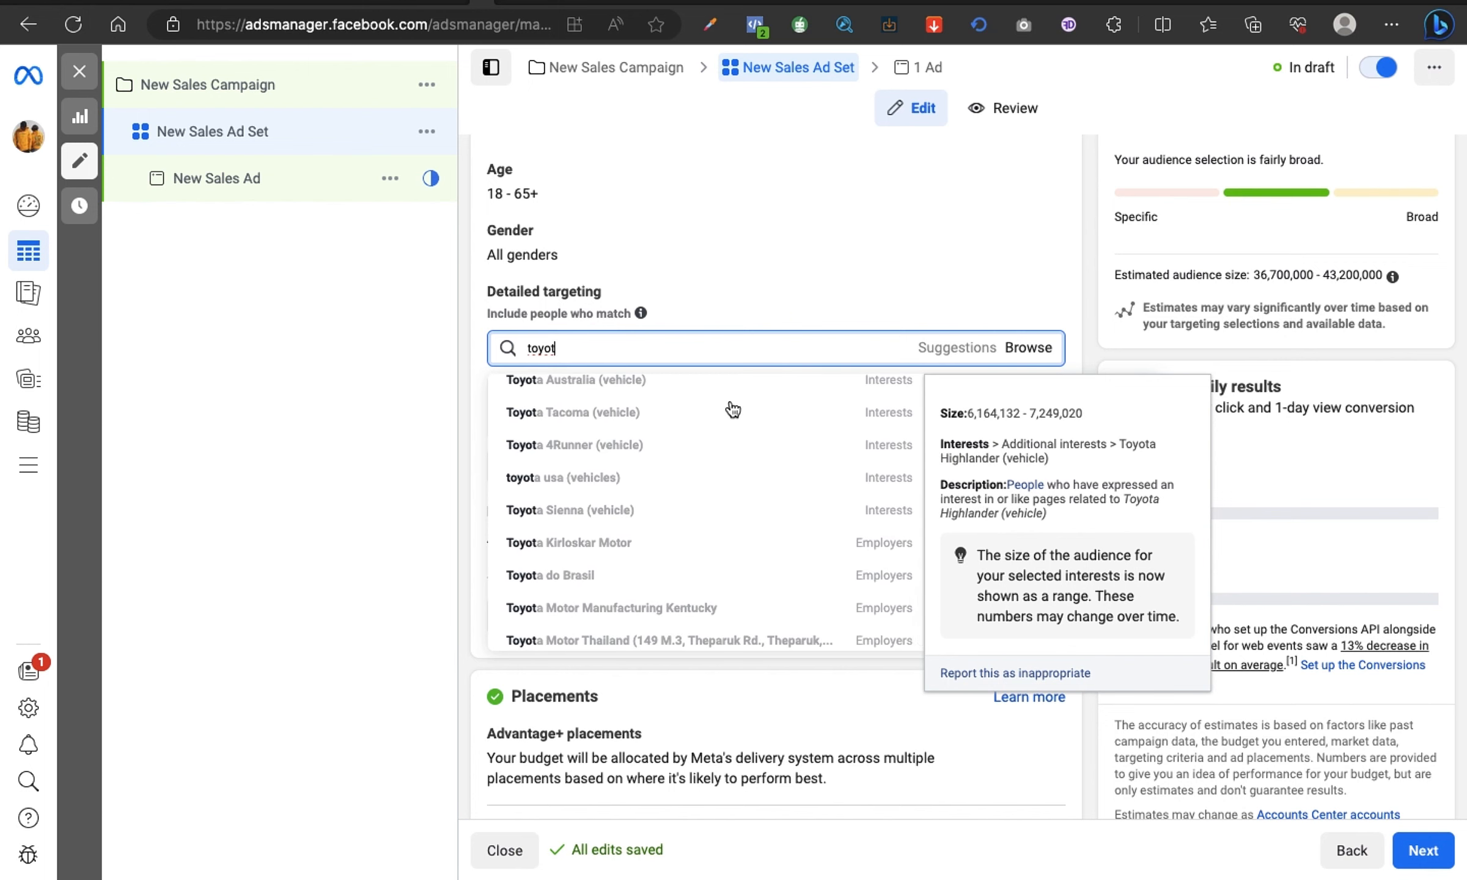
pyautogui.scroll(2, 733, 408)
pyautogui.press('BackSpace')
pyautogui.press('BackSpace')
pyautogui.press('BackSpace')
pyautogui.press('BackSpace')
pyautogui.press('BackSpace')
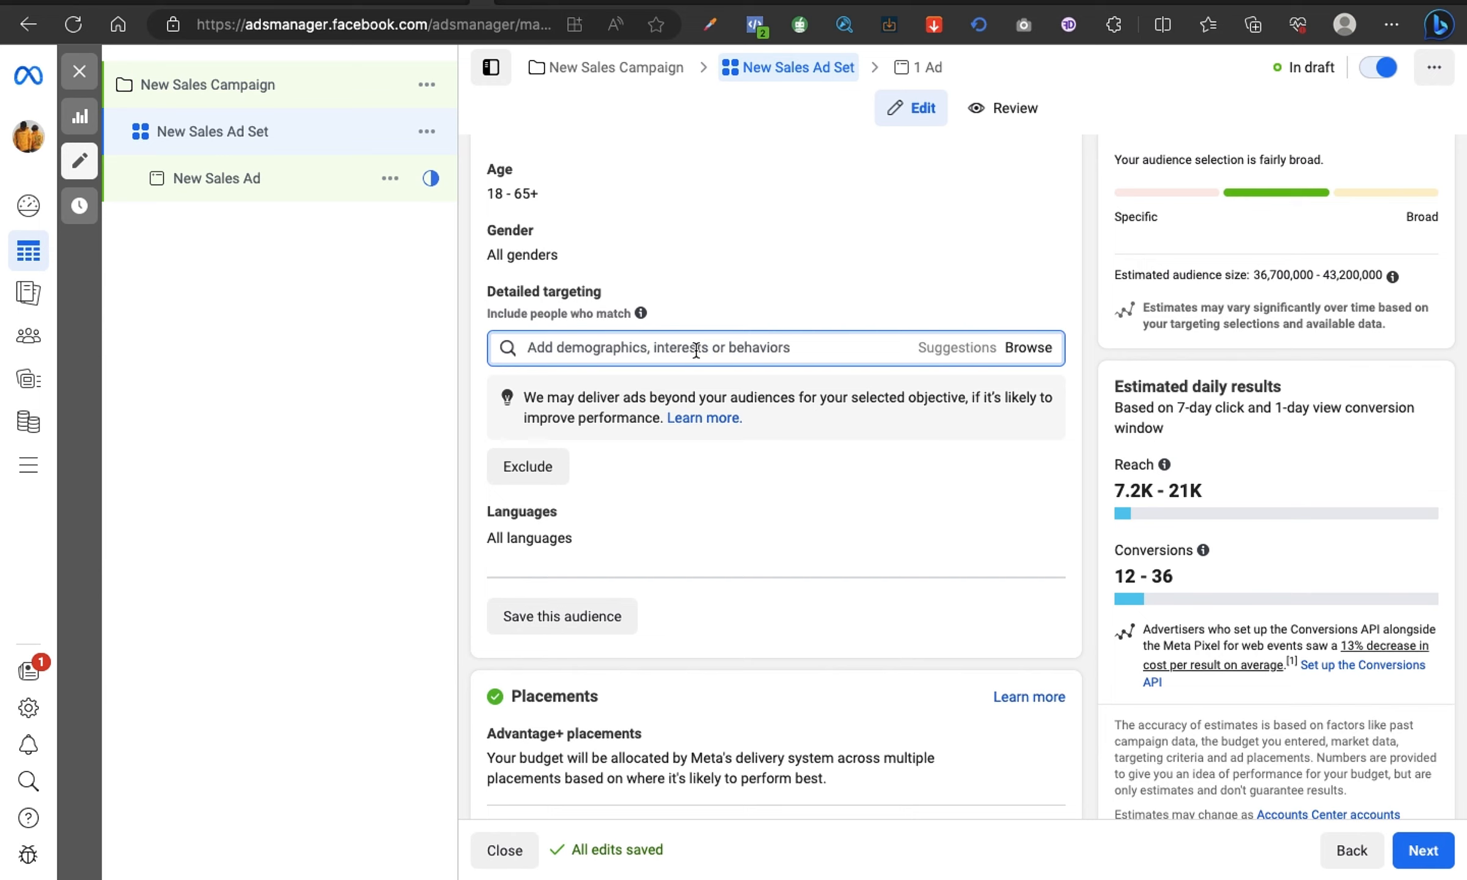
# Step: Search for "Toyota", add the Toyota (vehicles) interest to the detailed targeting, and remove it again
pyautogui.write('To')
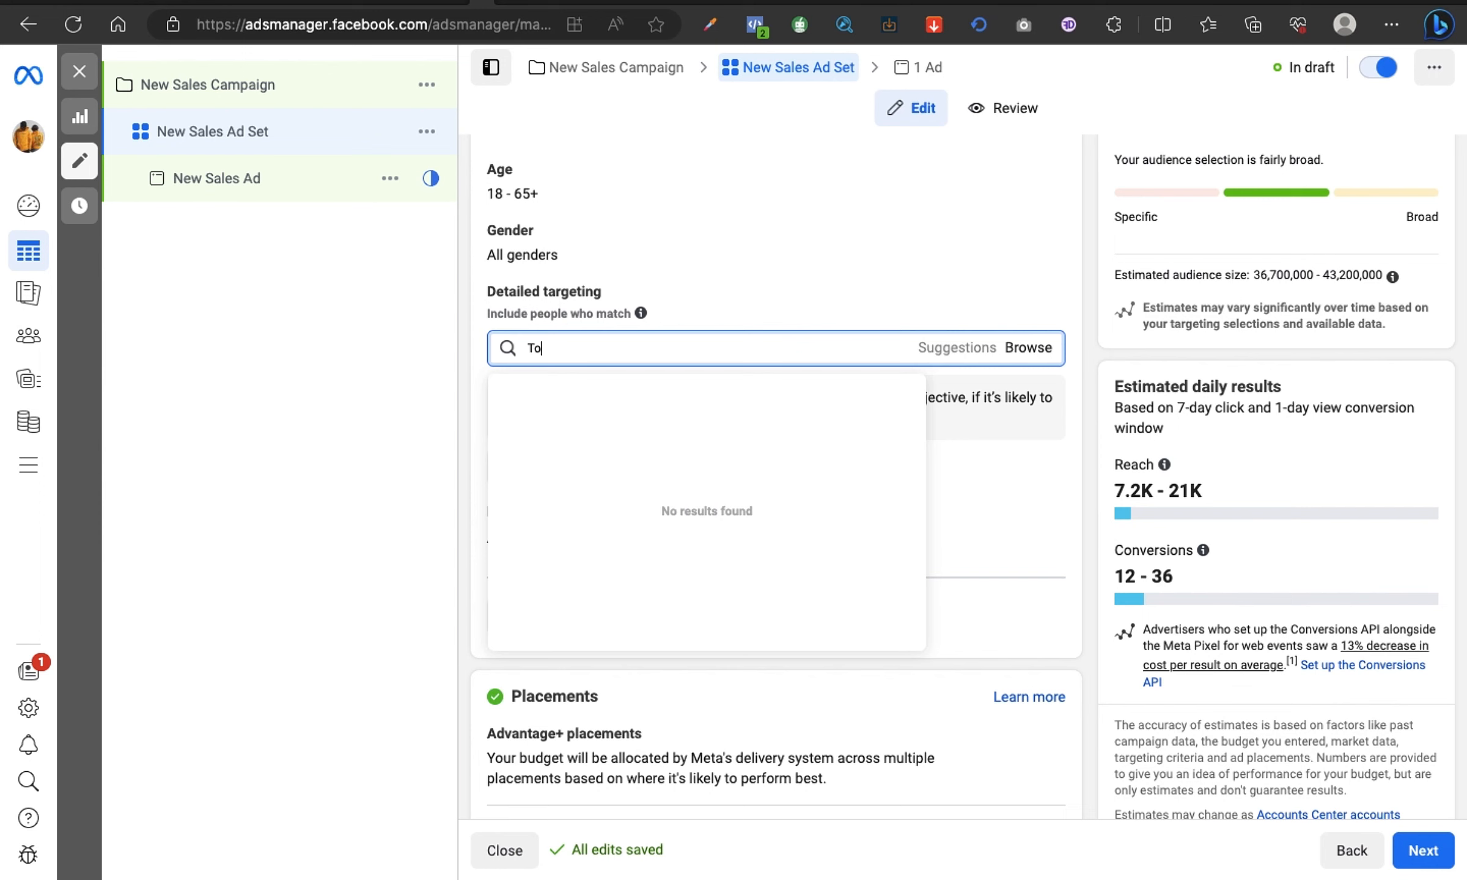
pyautogui.write('yota')
pyautogui.click(687, 392)
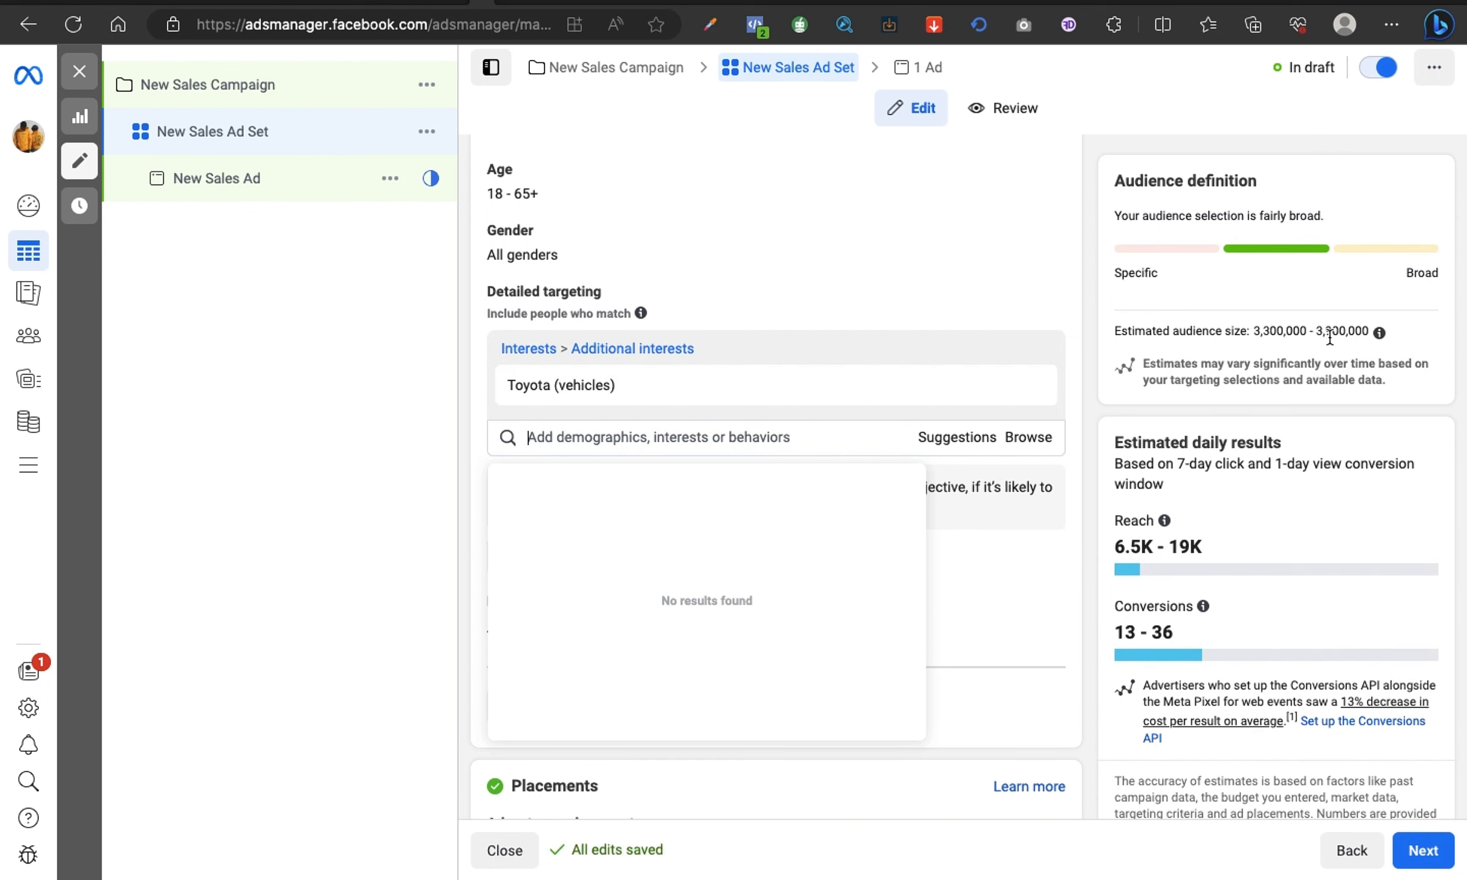
pyautogui.moveTo(573, 386)
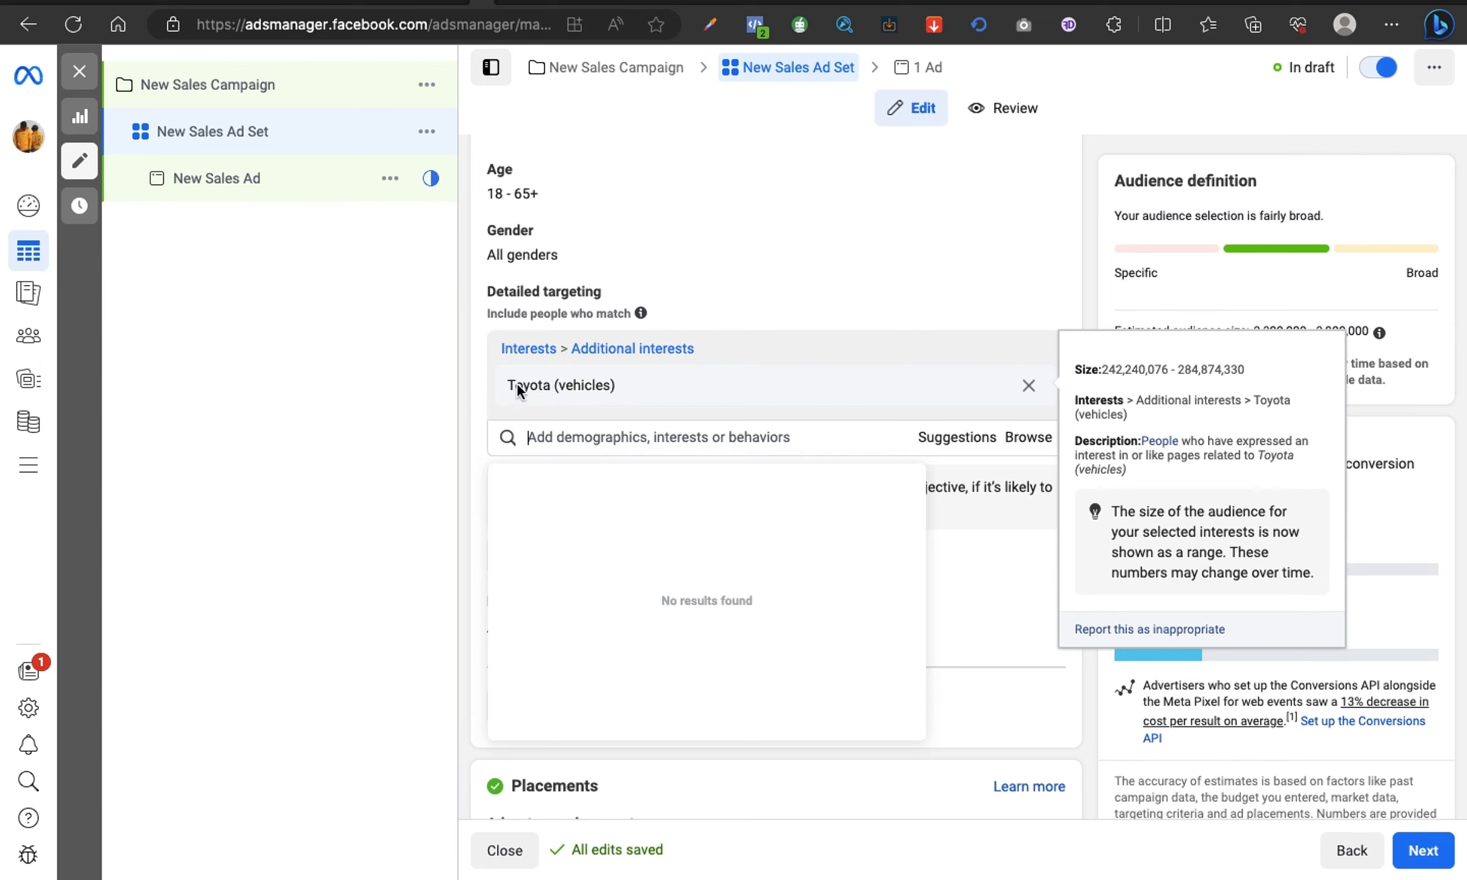
pyautogui.click(1029, 386)
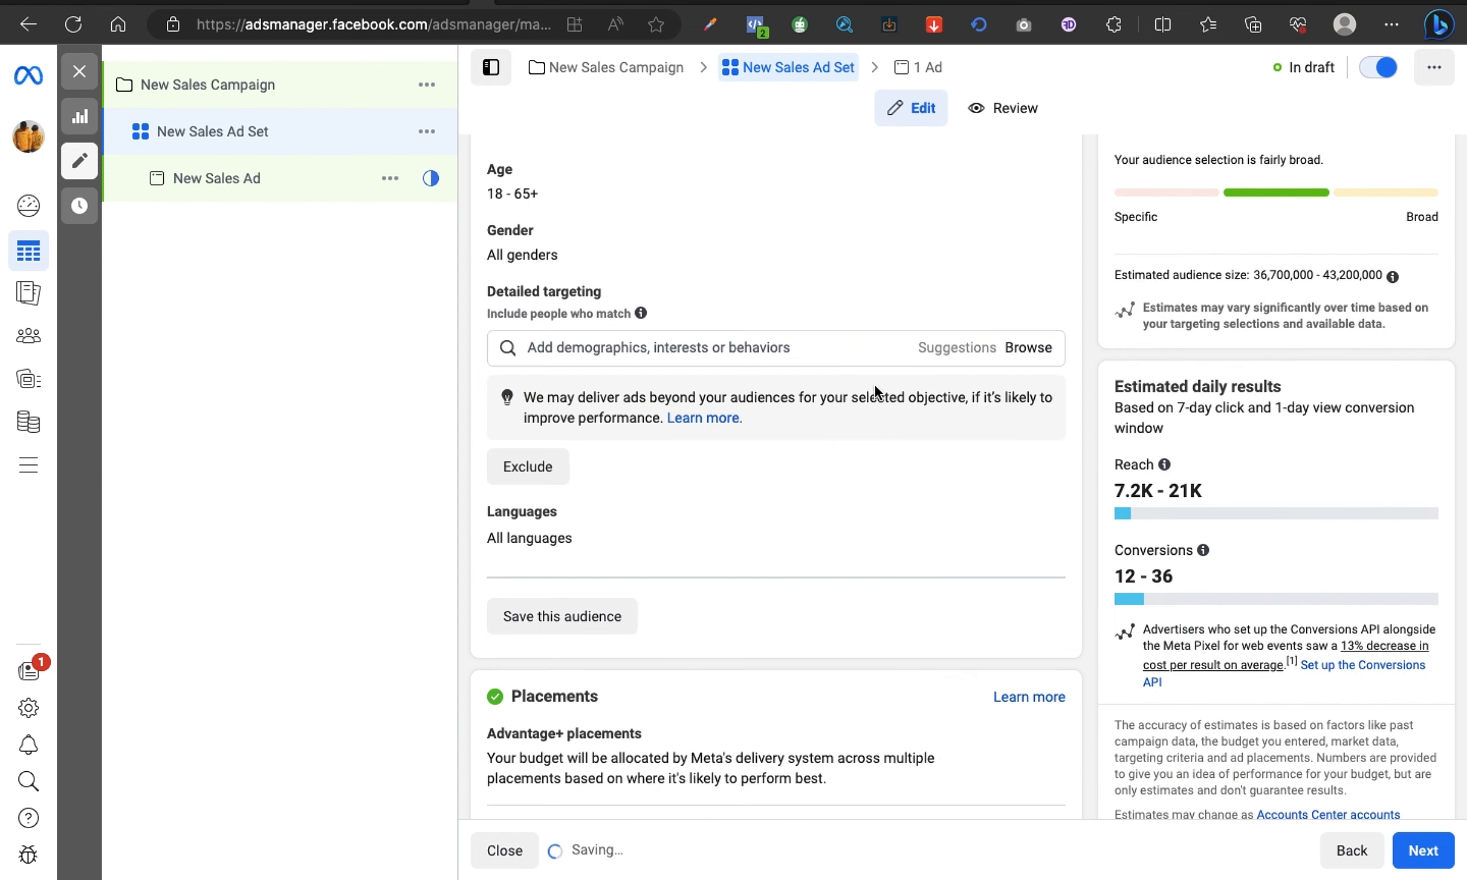
# Step: Search for "motor", add the Motorcycles (vehicles) interest after comparing the suggestions, and remove it again
pyautogui.click(814, 351)
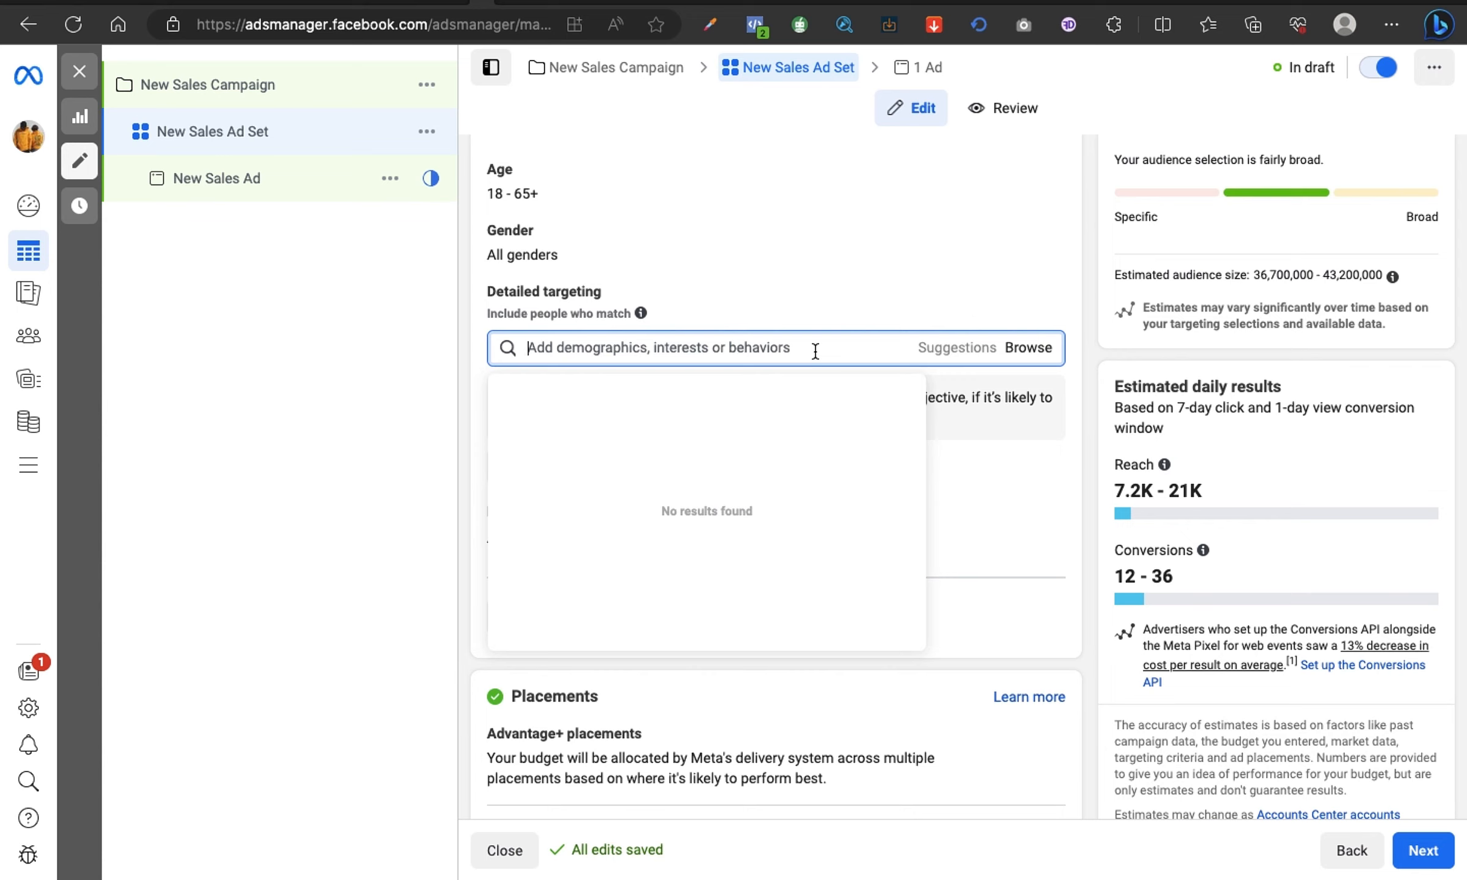
pyautogui.write('motor')
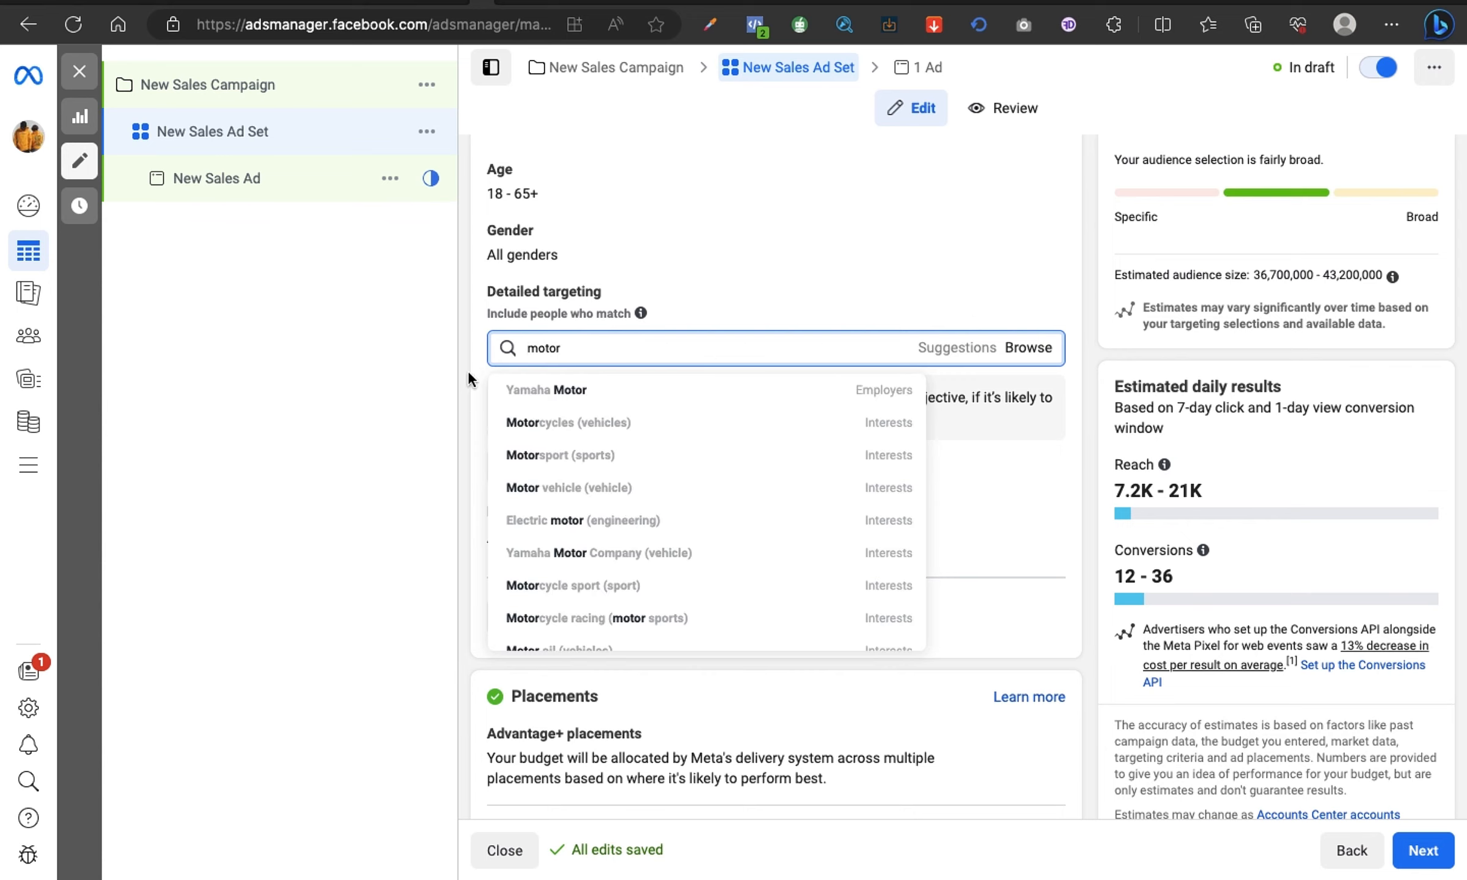
pyautogui.moveTo(526, 423)
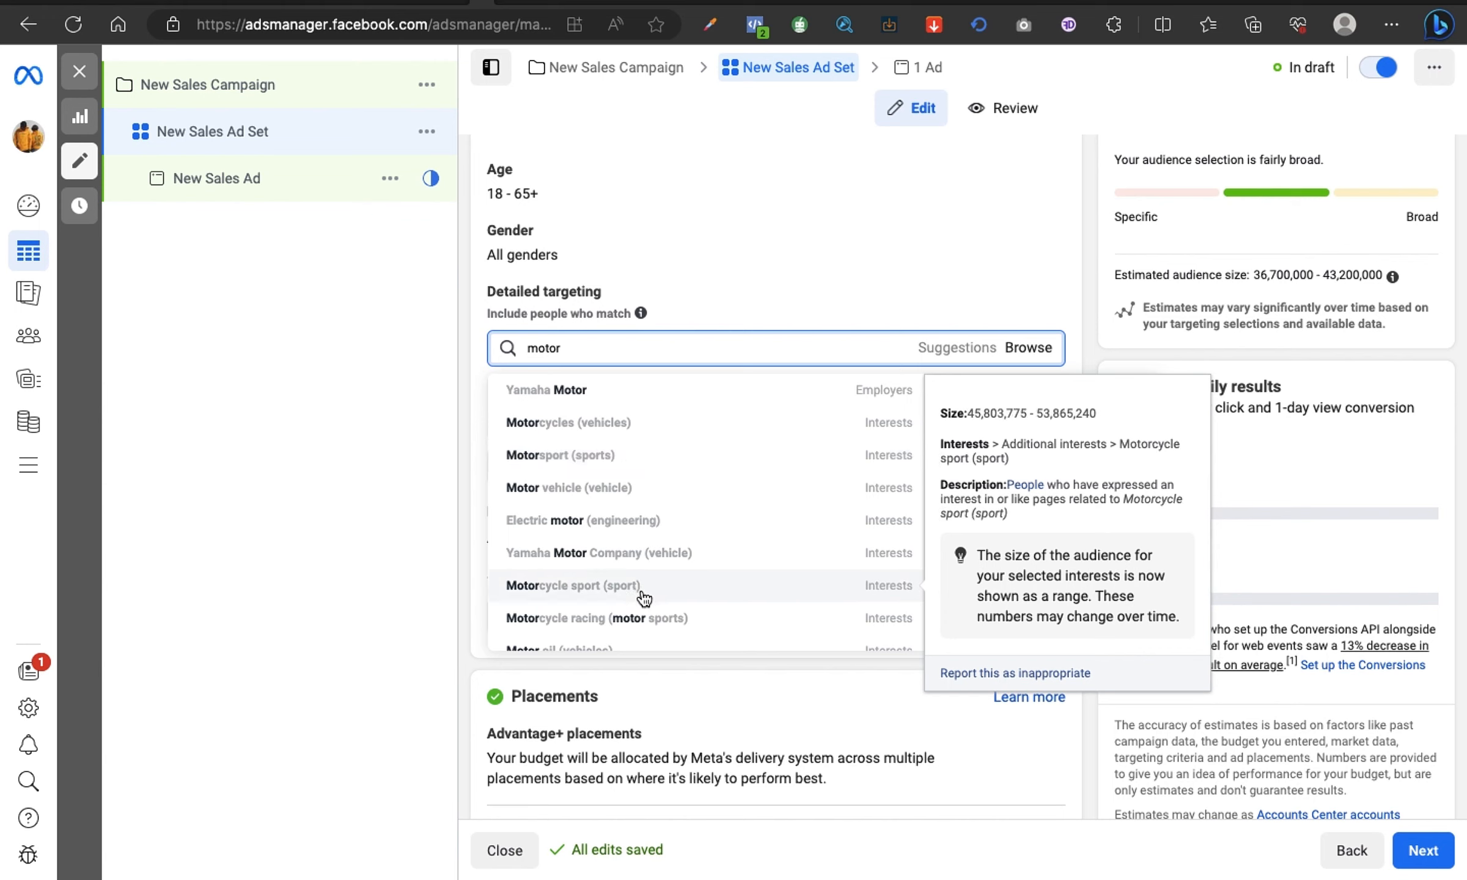
pyautogui.scroll(-2, 645, 596)
pyautogui.scroll(-1, 644, 599)
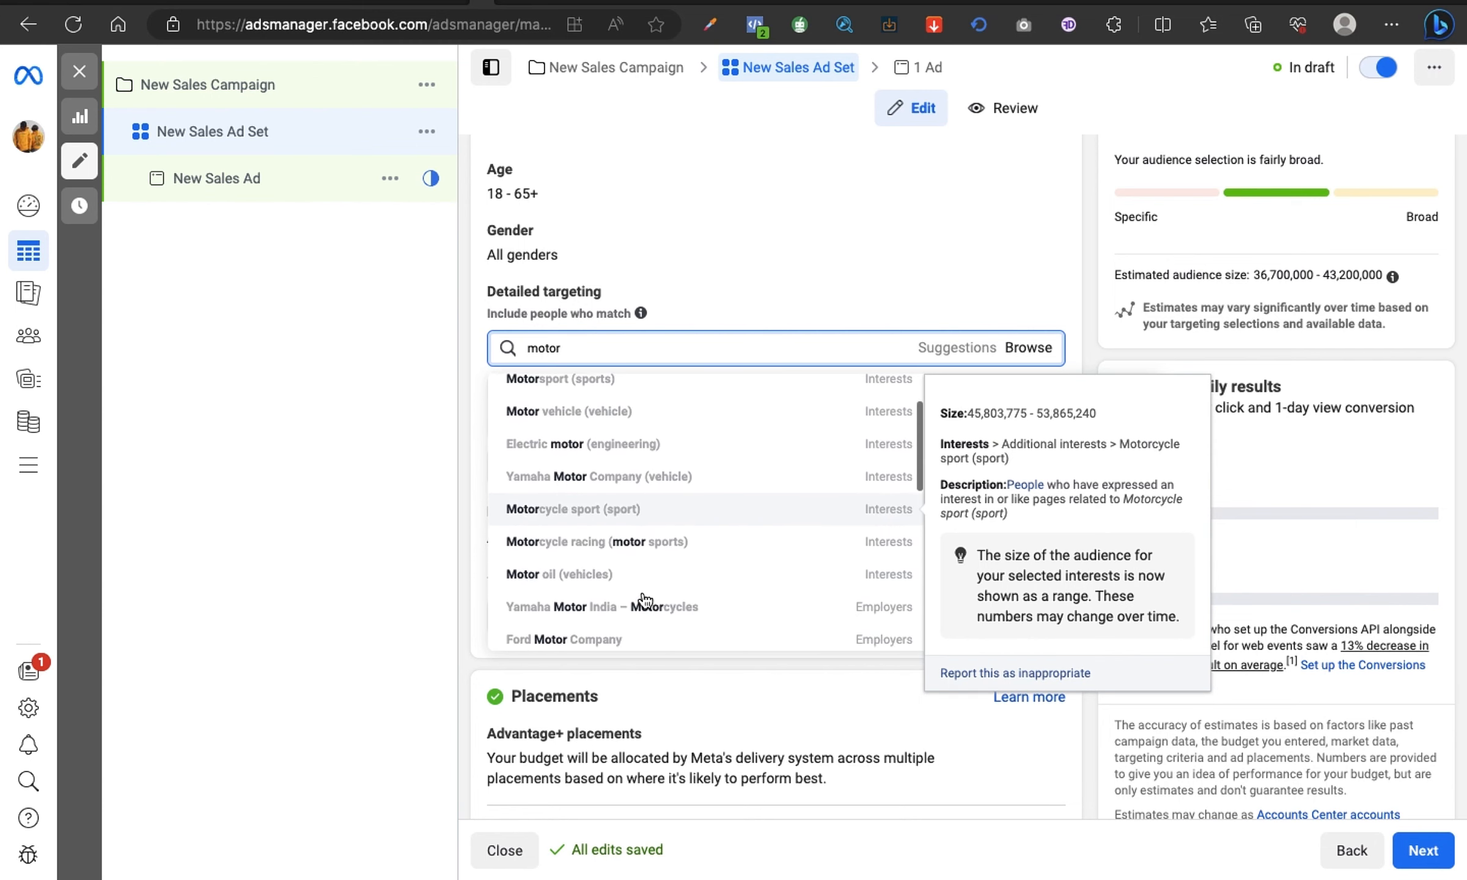
pyautogui.scroll(3, 620, 581)
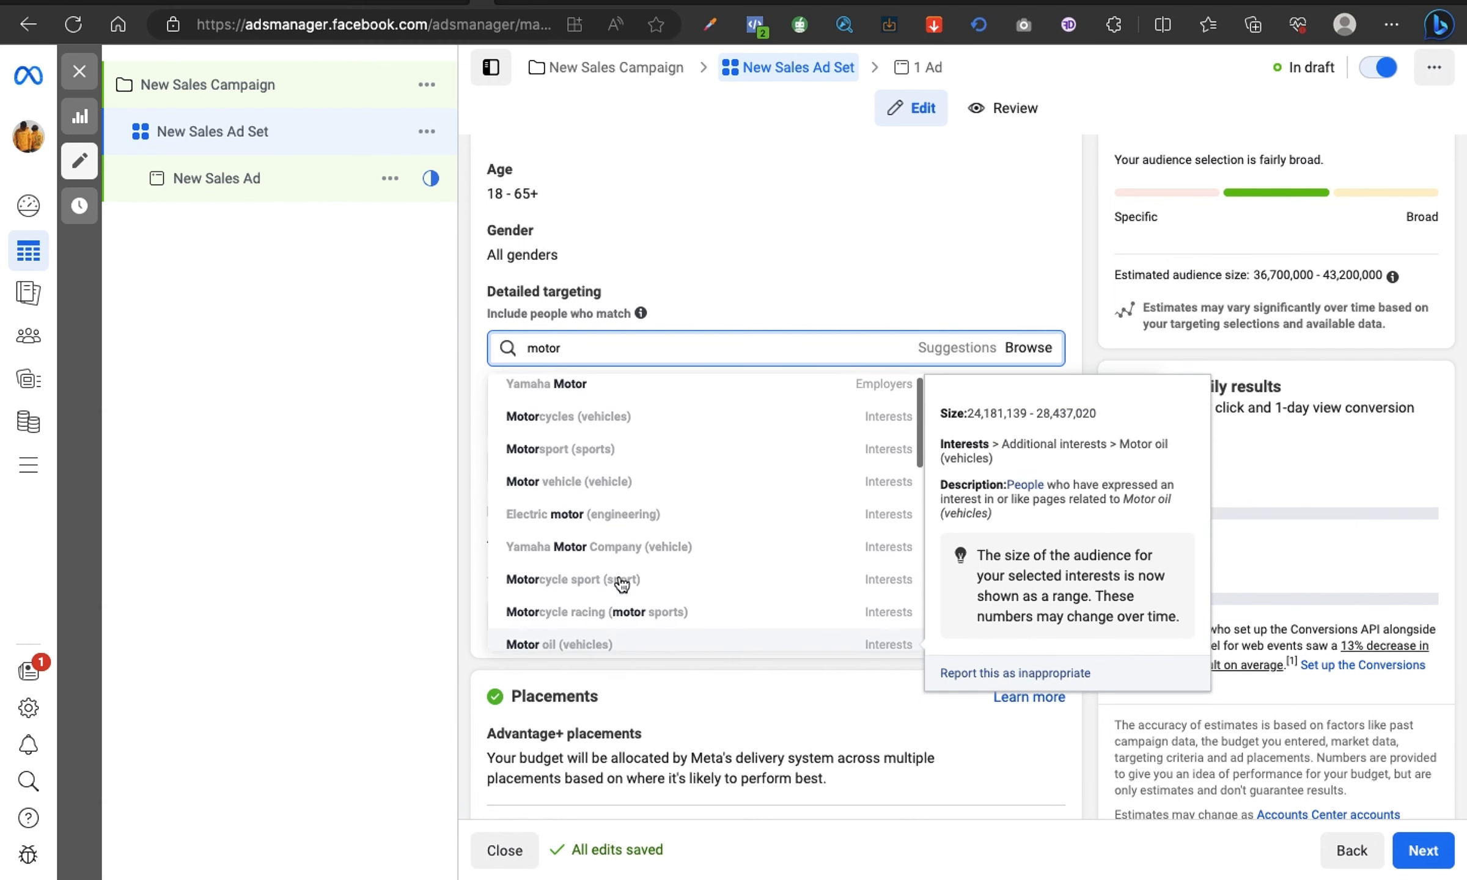
pyautogui.click(573, 425)
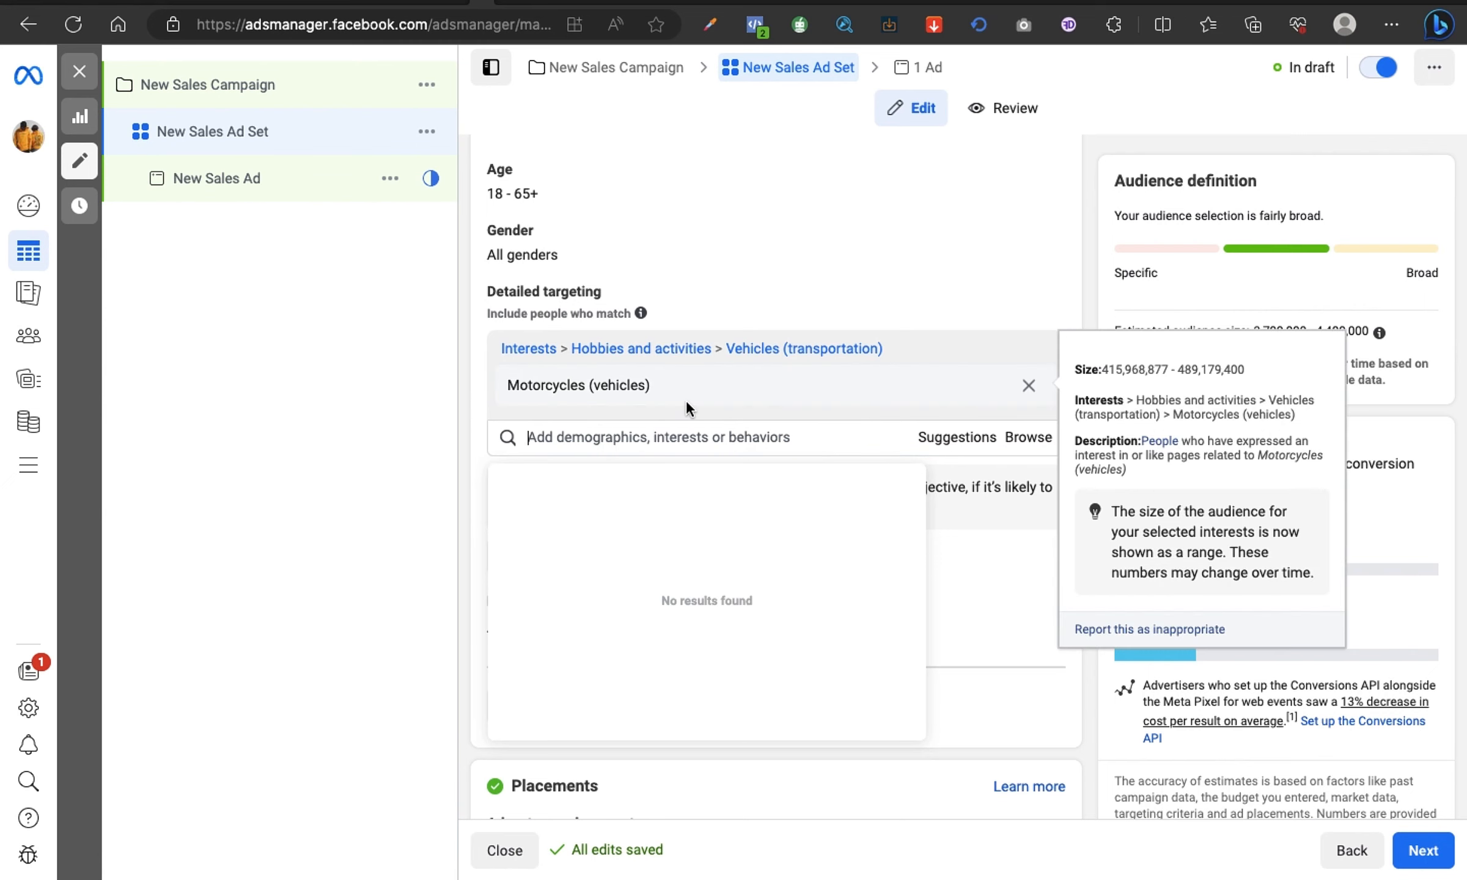
pyautogui.click(1028, 385)
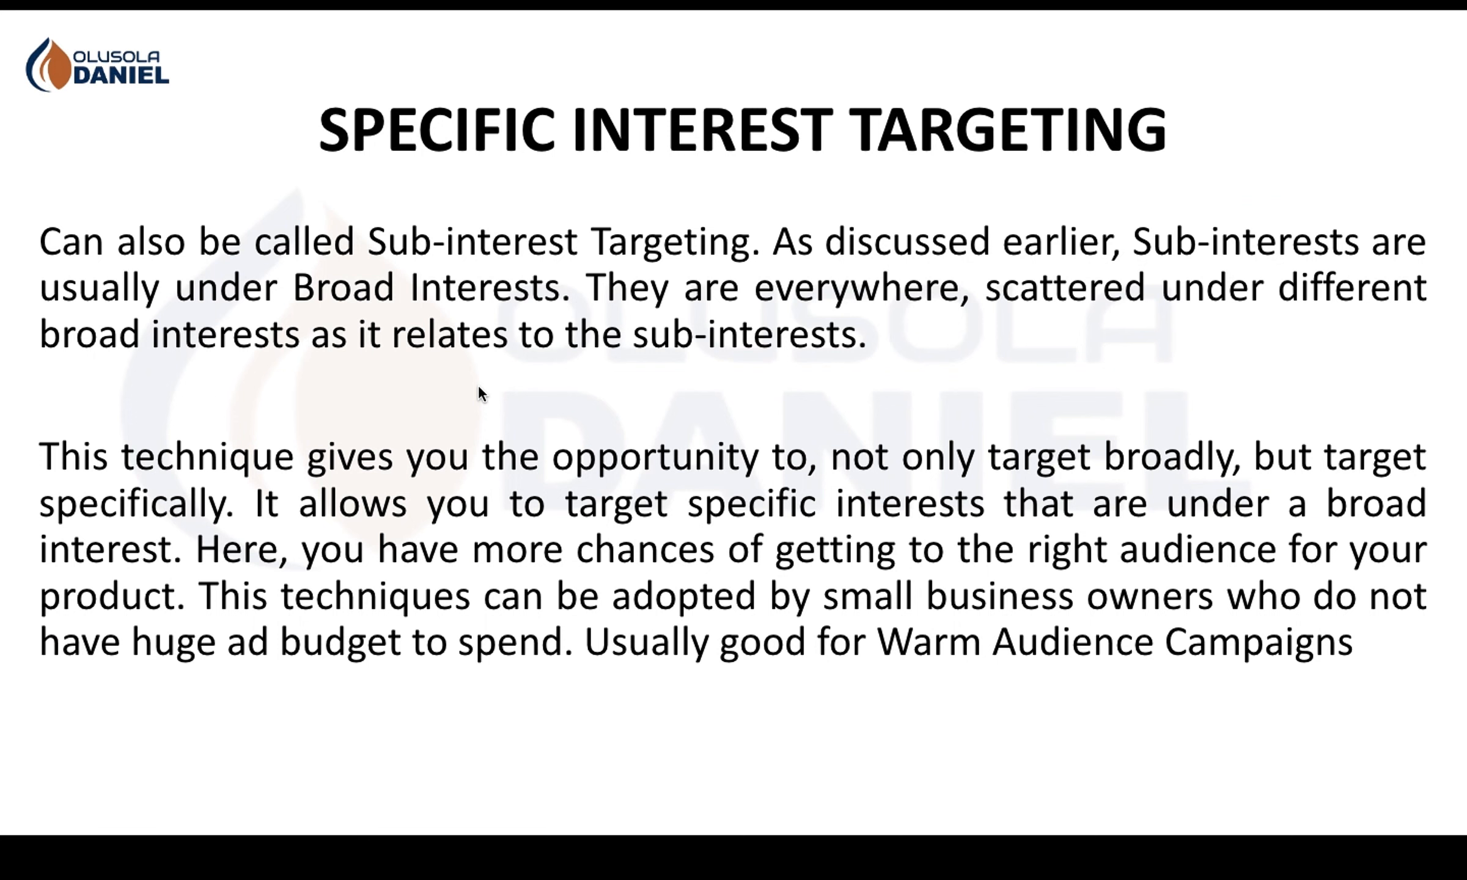
# Step: Search the detailed targeting options for "Cosmetic", add the Cosmetic (band) interest, and remove it again
pyautogui.press('Right')
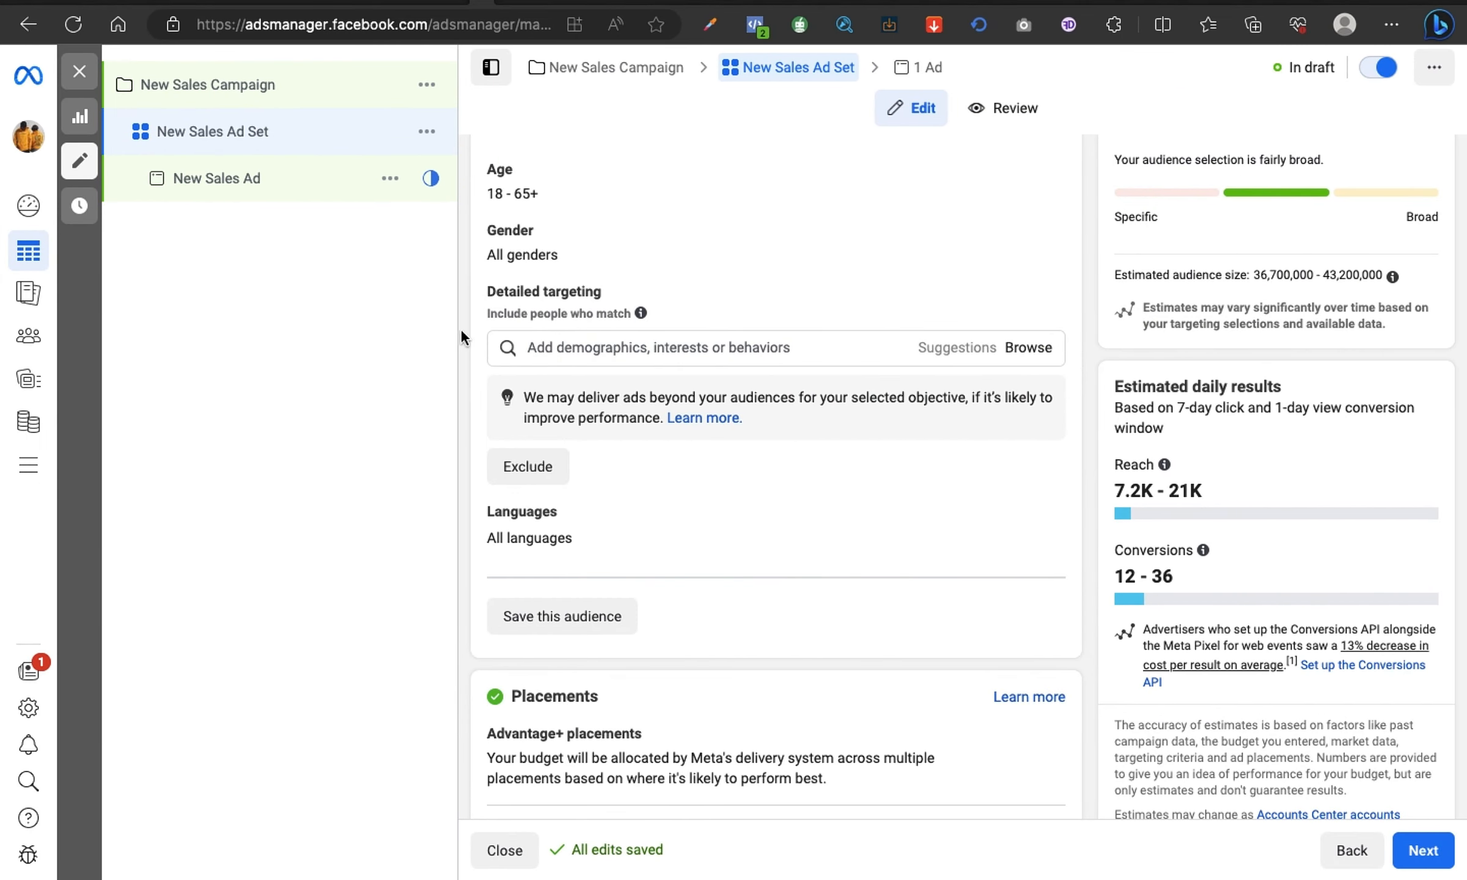
pyautogui.click(641, 345)
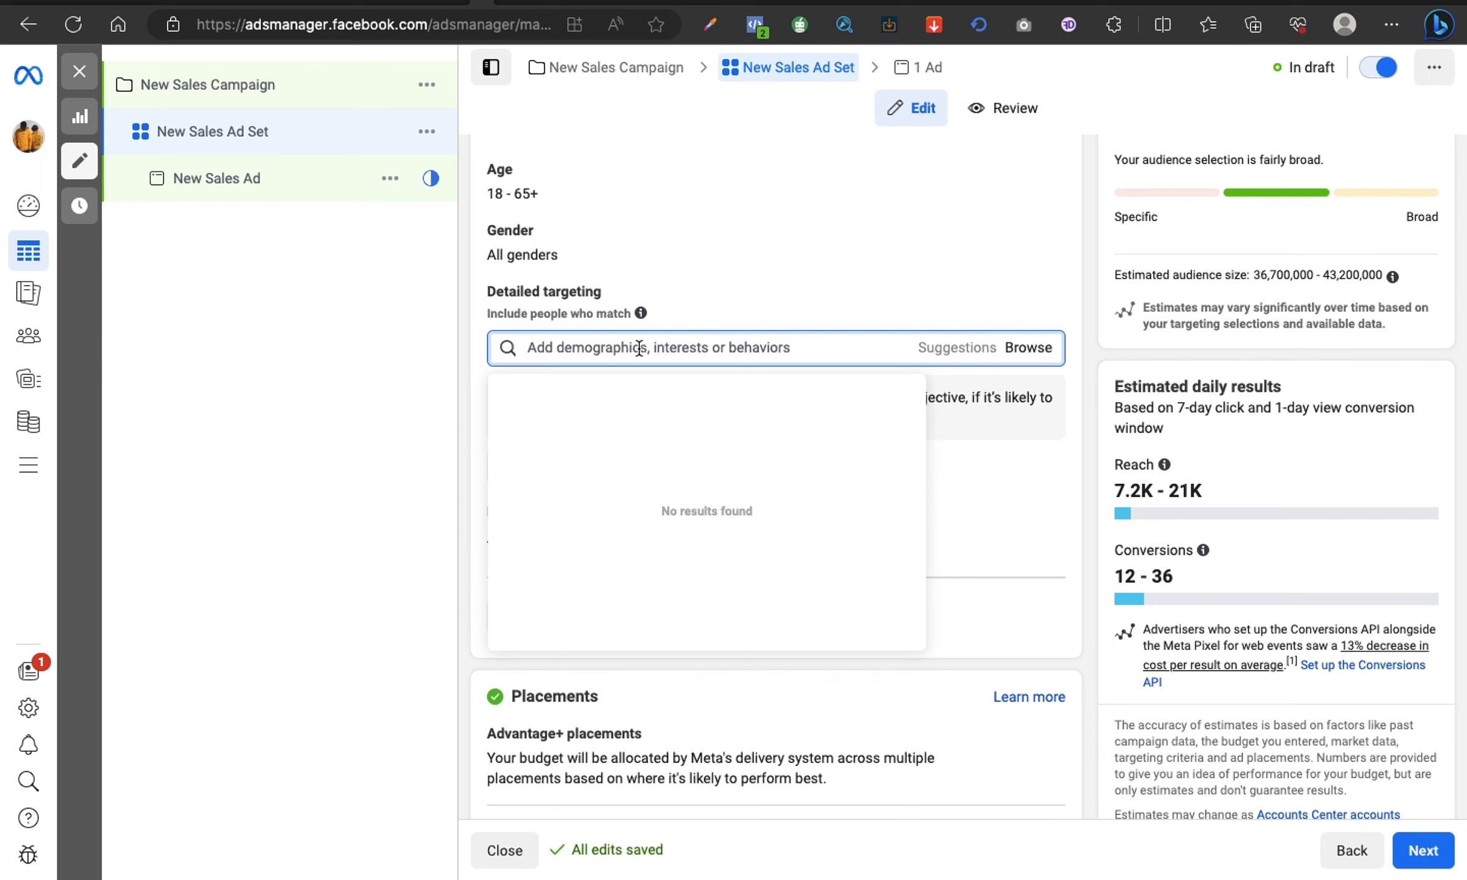
pyautogui.write('Cosmeto')
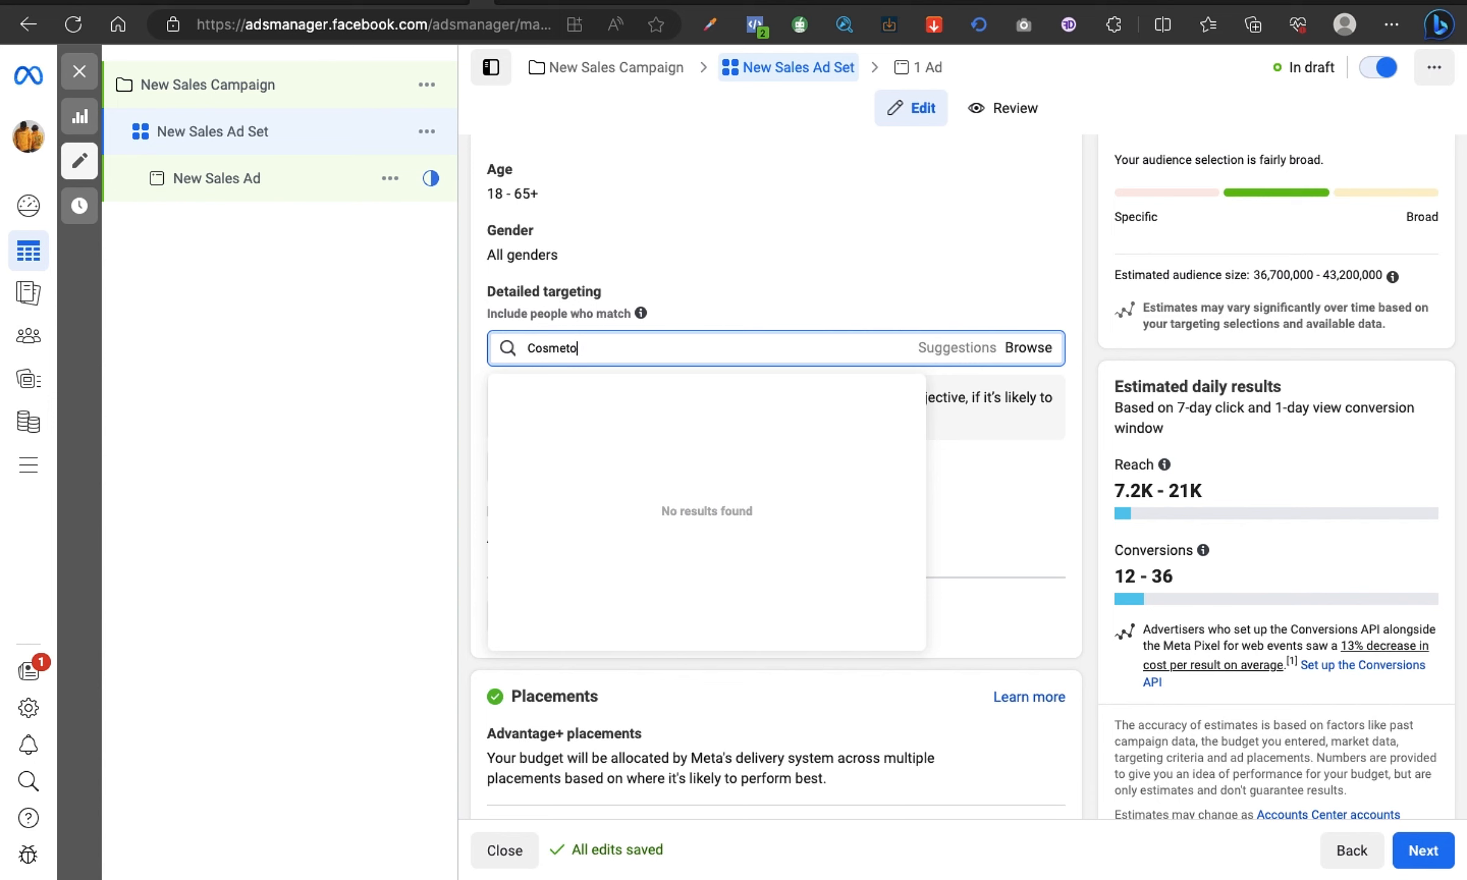
pyautogui.press('BackSpace')
pyautogui.write('ic')
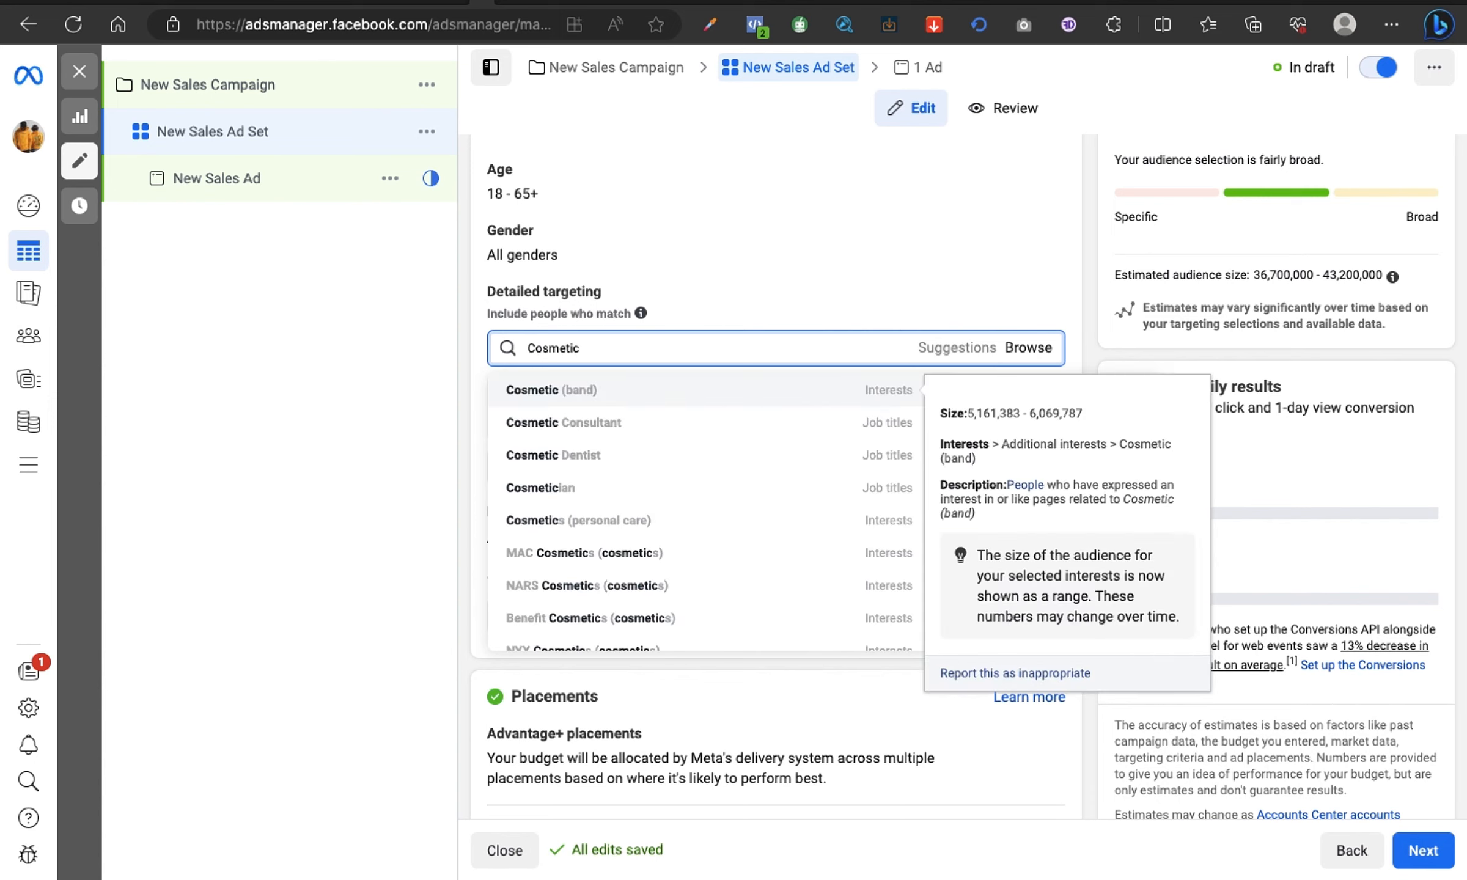
pyautogui.click(584, 400)
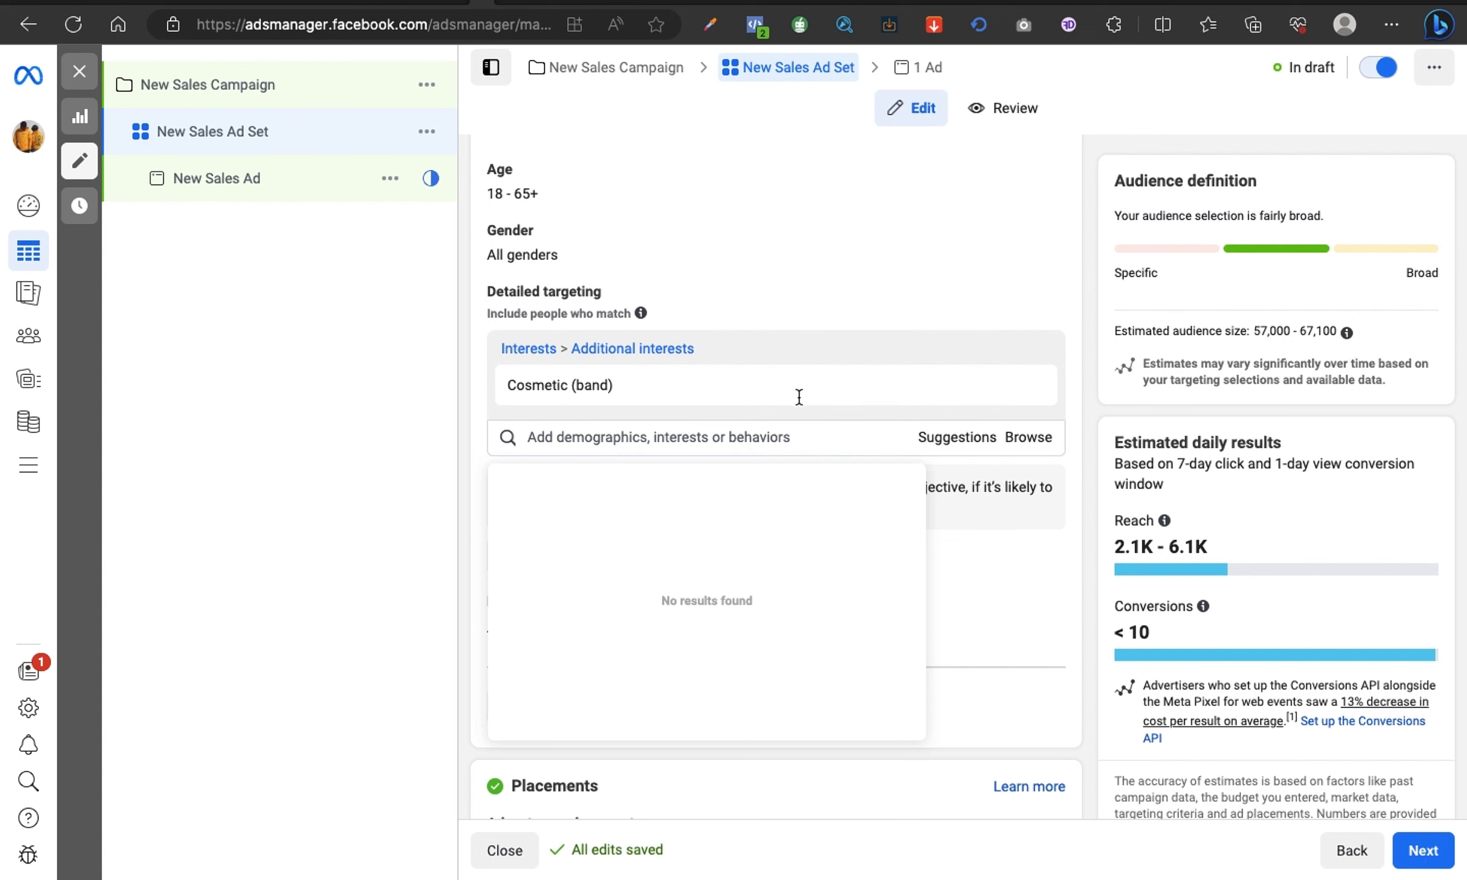
pyautogui.moveTo(700, 407)
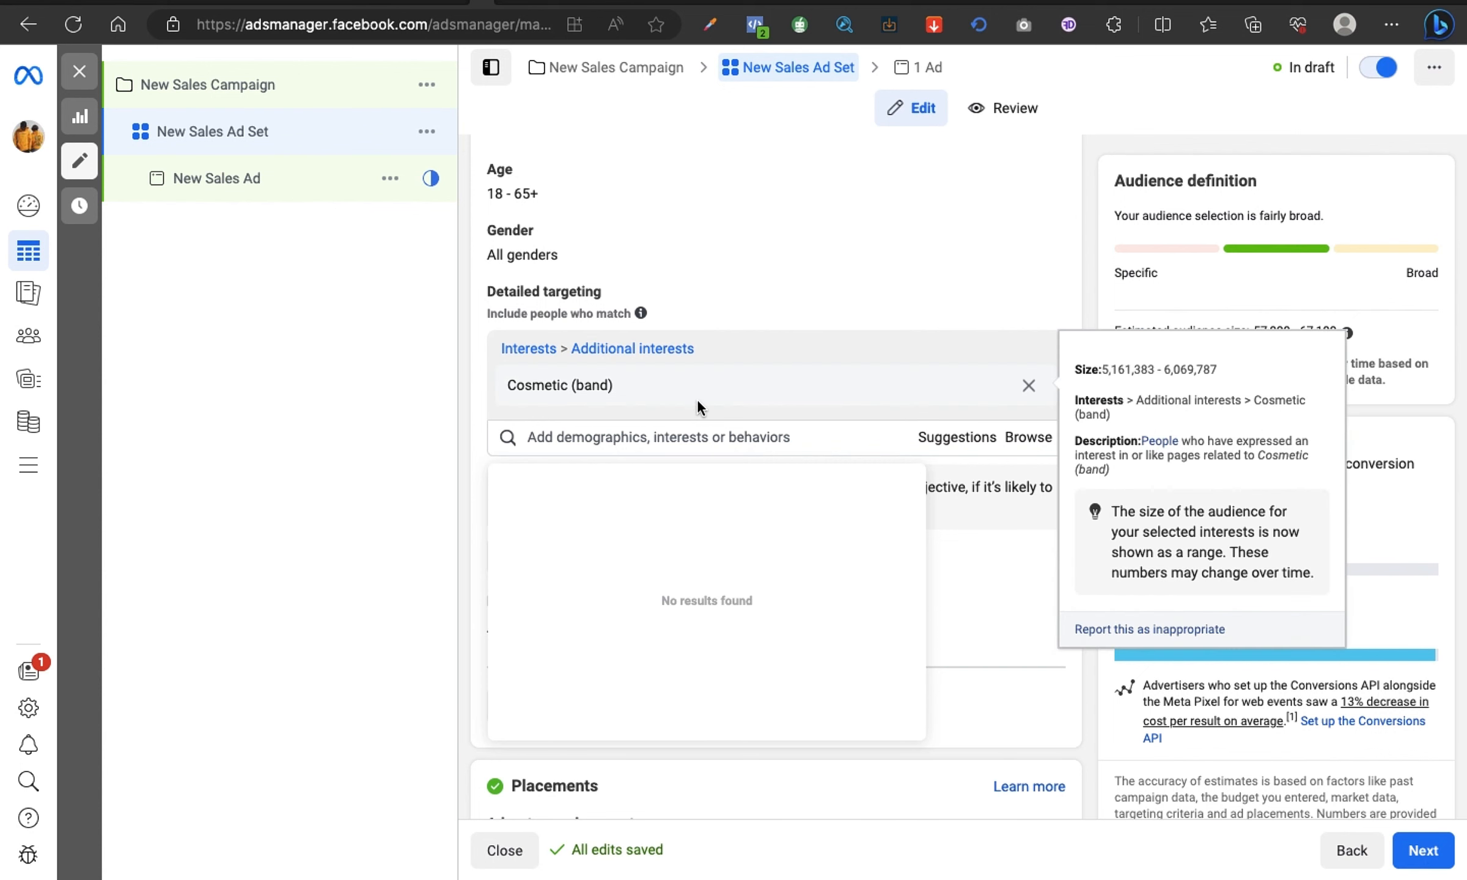
pyautogui.click(1029, 386)
# Step: Search for "Cosmeti", add the Cosmetics (personal care) interest to the detailed targeting, and check the estimated audience size
pyautogui.click(708, 348)
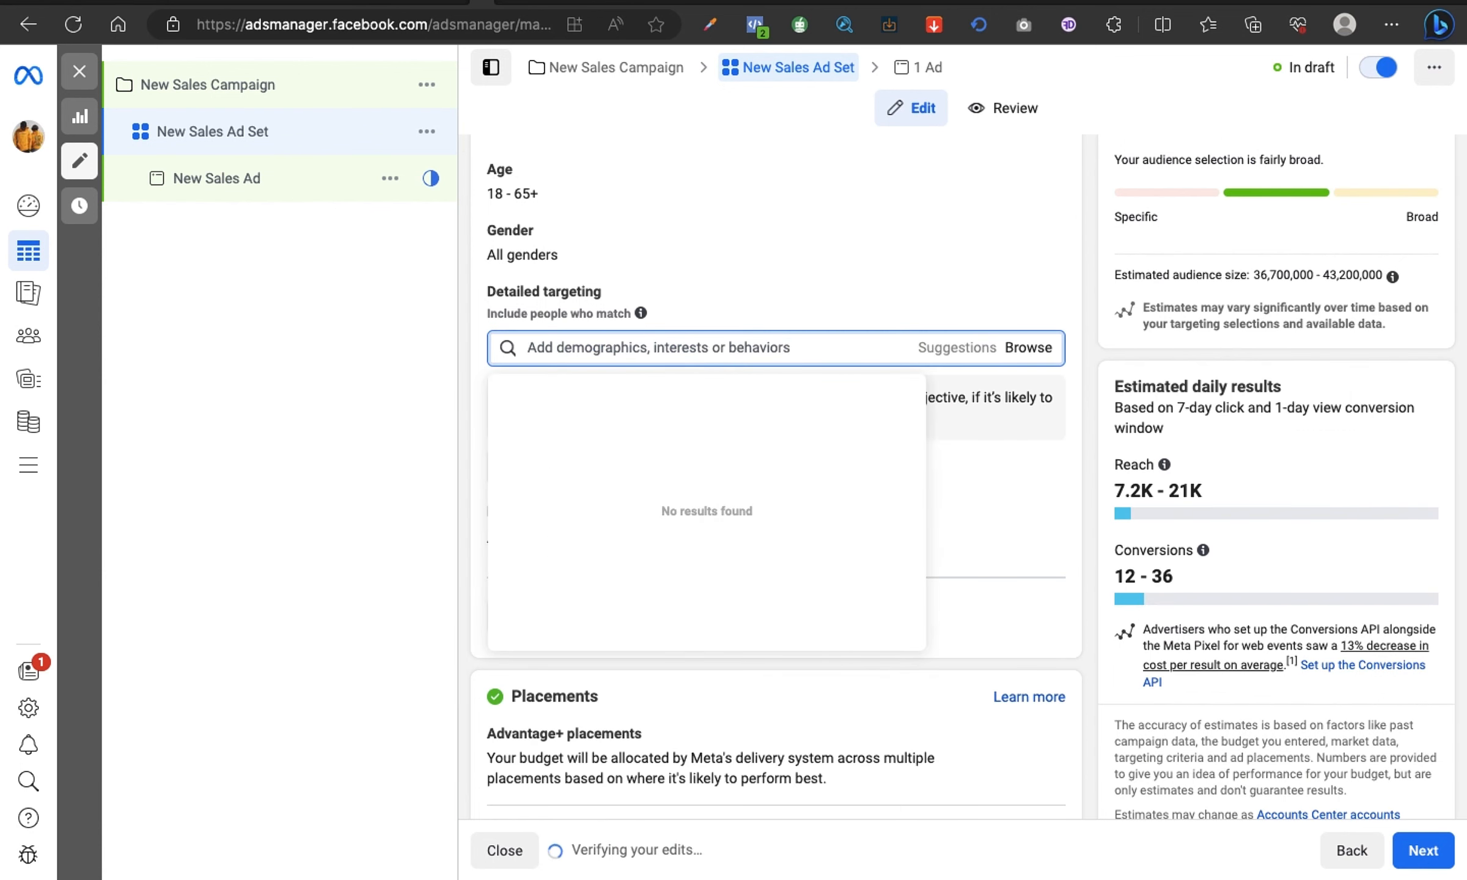
pyautogui.write('Cosmeti')
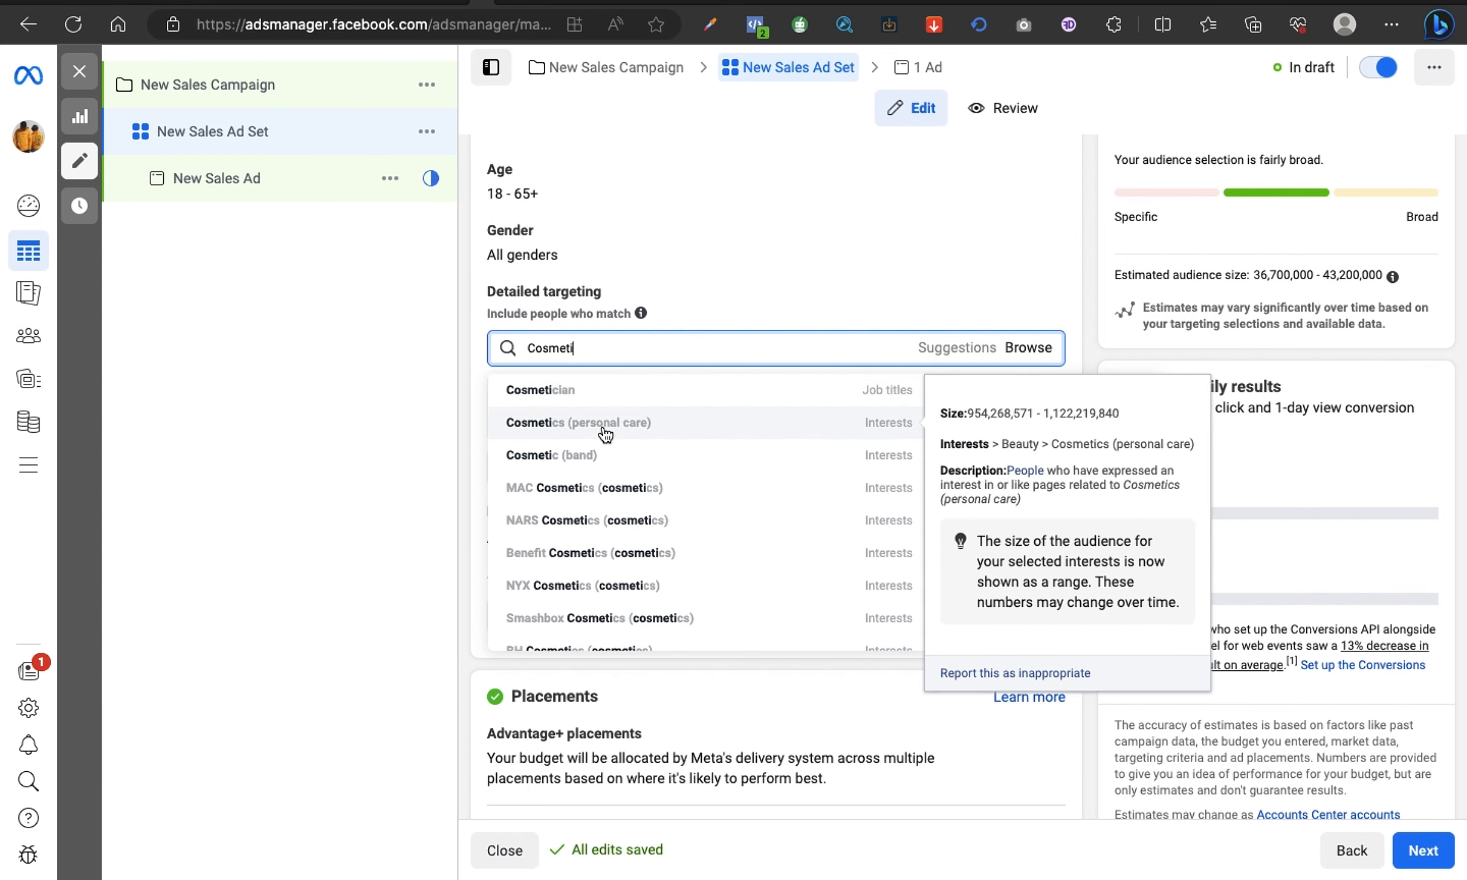
pyautogui.click(604, 433)
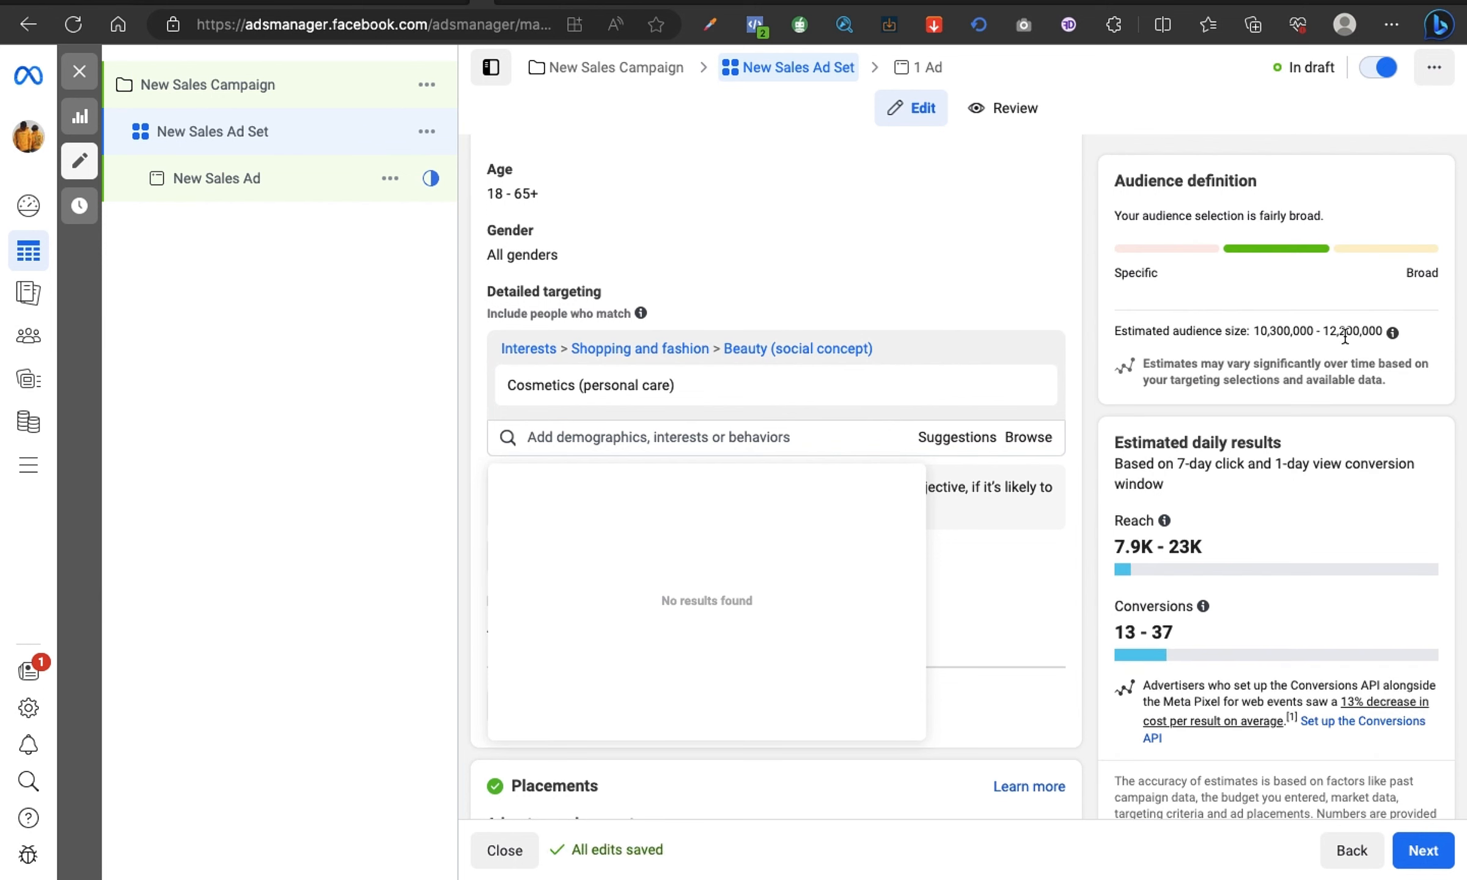
pyautogui.moveTo(1323, 331); pyautogui.dragTo(1362, 333)
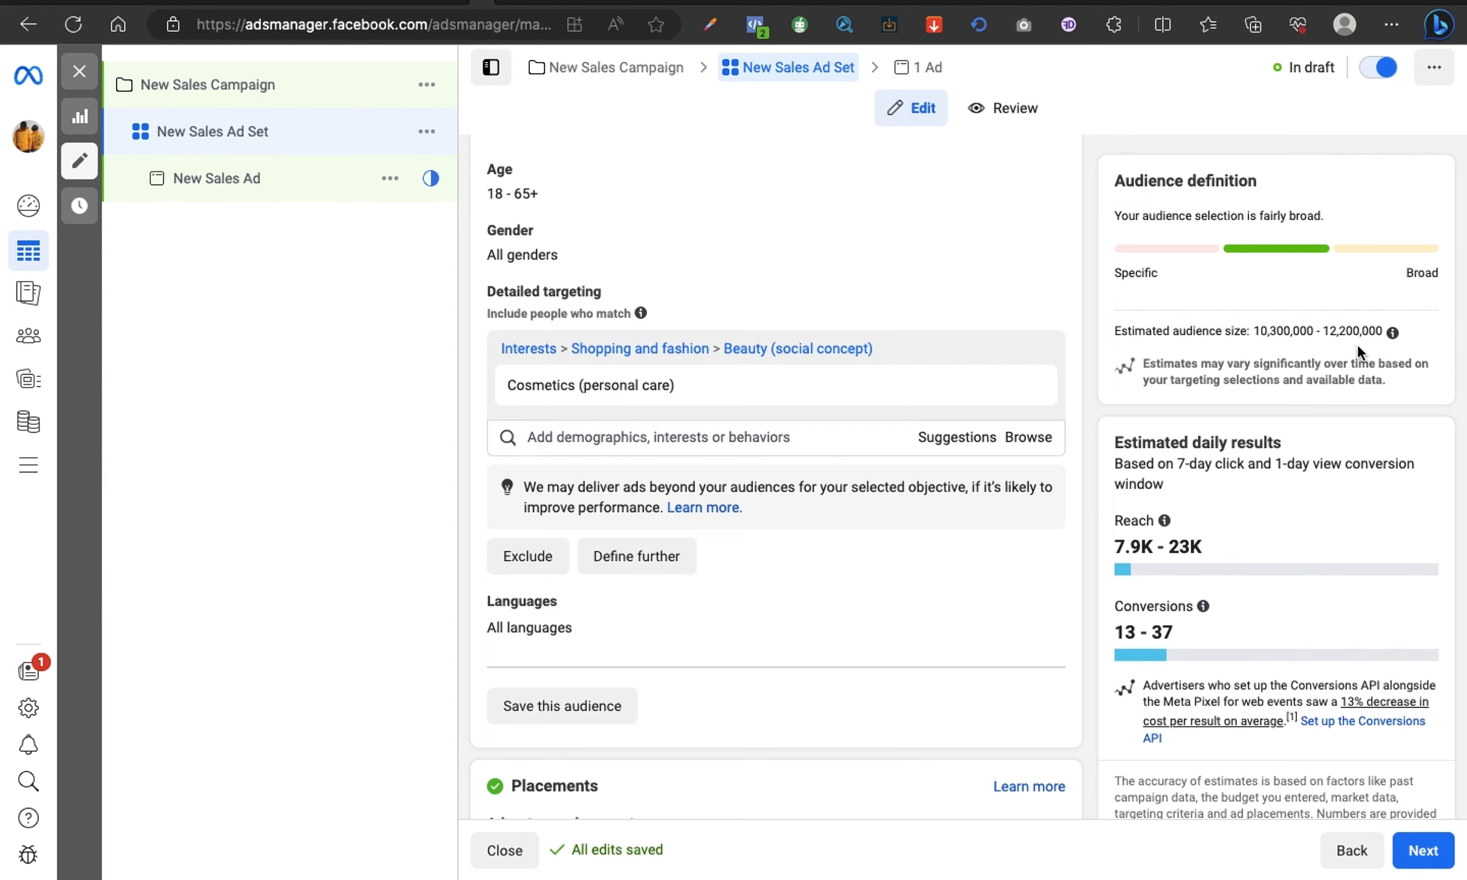
# Step: Search for "Facial" within the same interest group as Cosmetics, look through the suggestions, and leave the search without adding any
pyautogui.moveTo(521, 387)
pyautogui.click(709, 436)
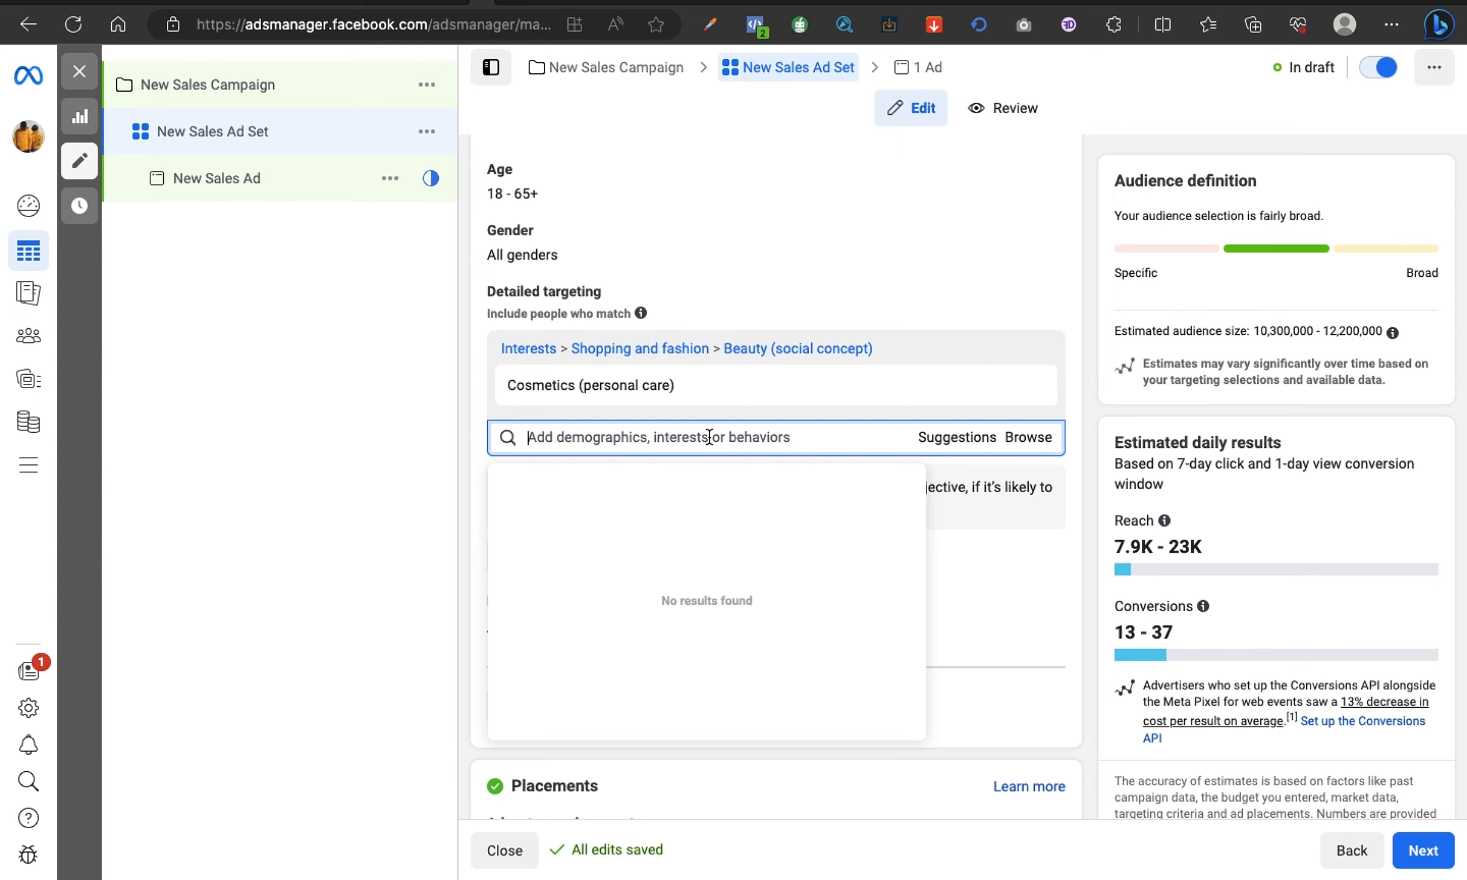
pyautogui.moveTo(570, 392)
pyautogui.write('Facial')
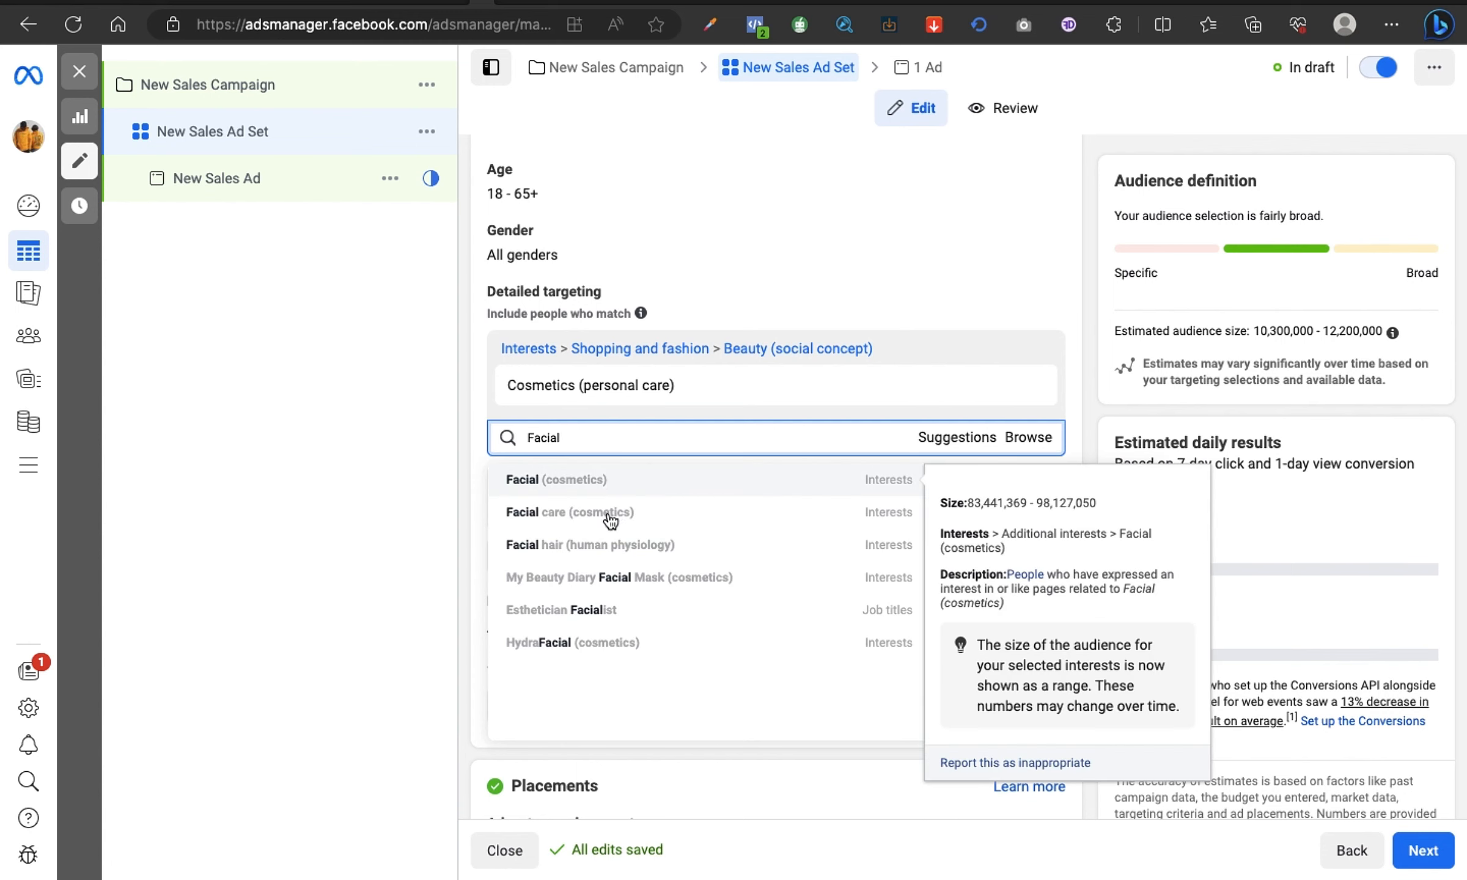
pyautogui.click(439, 420)
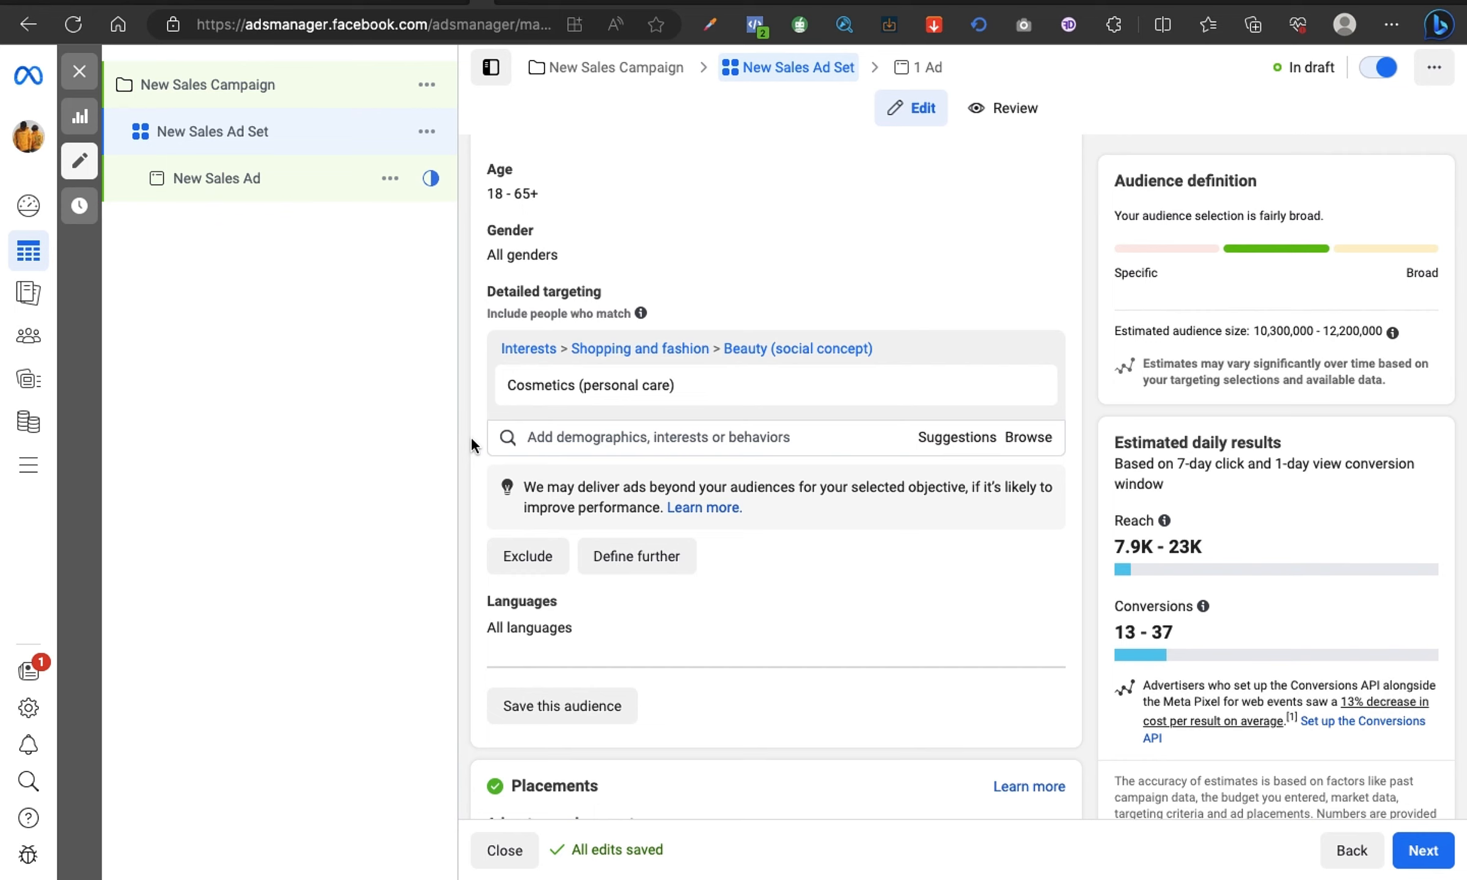
# Step: Narrow the audience with a must-also-match condition containing the Facial care (cosmetics) interest, found by searching "Facial ca"
pyautogui.click(653, 565)
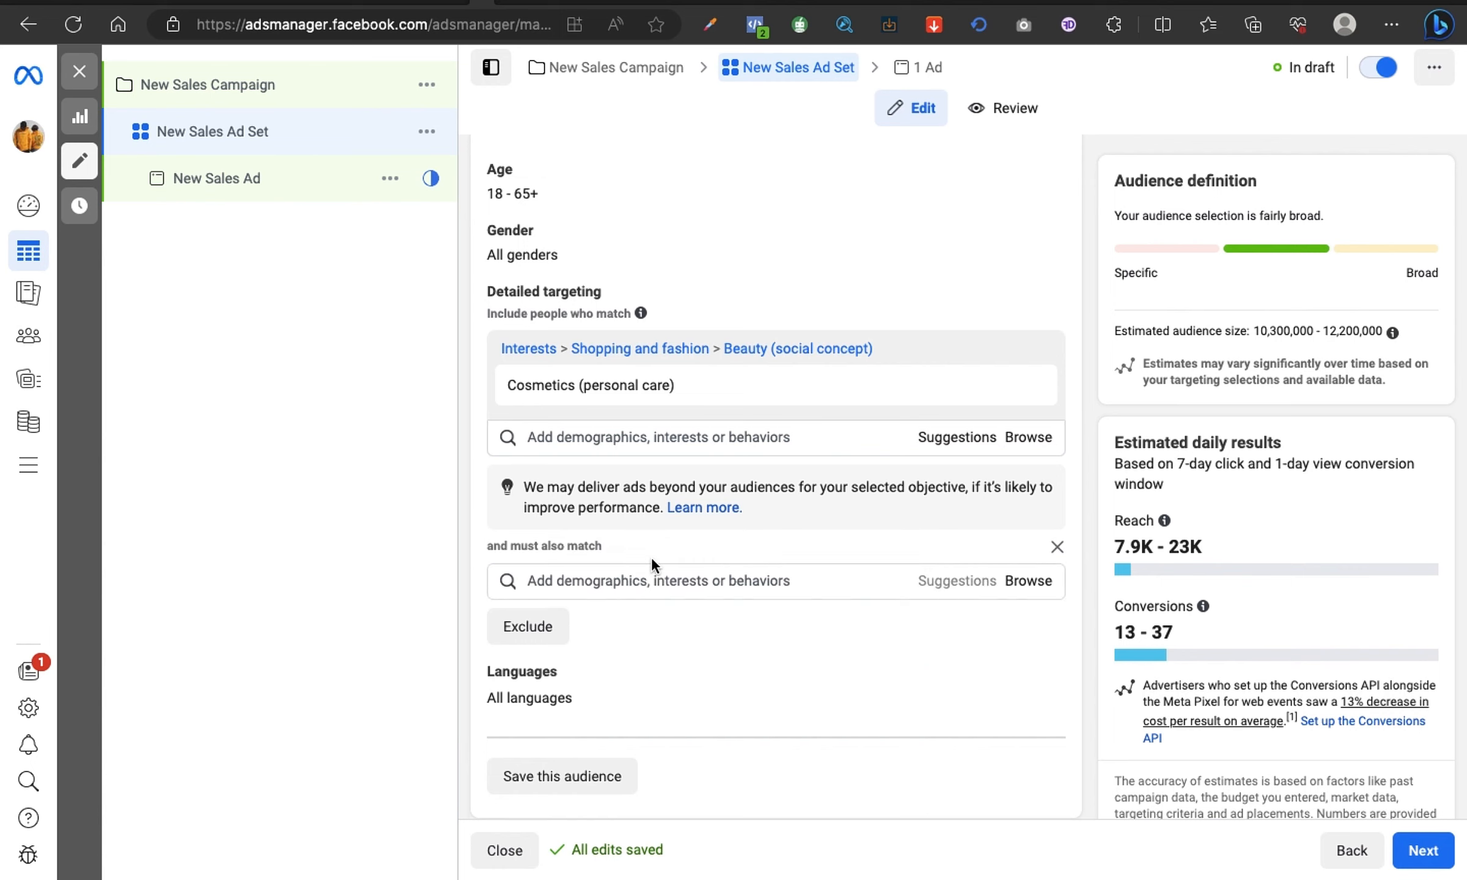
pyautogui.click(649, 580)
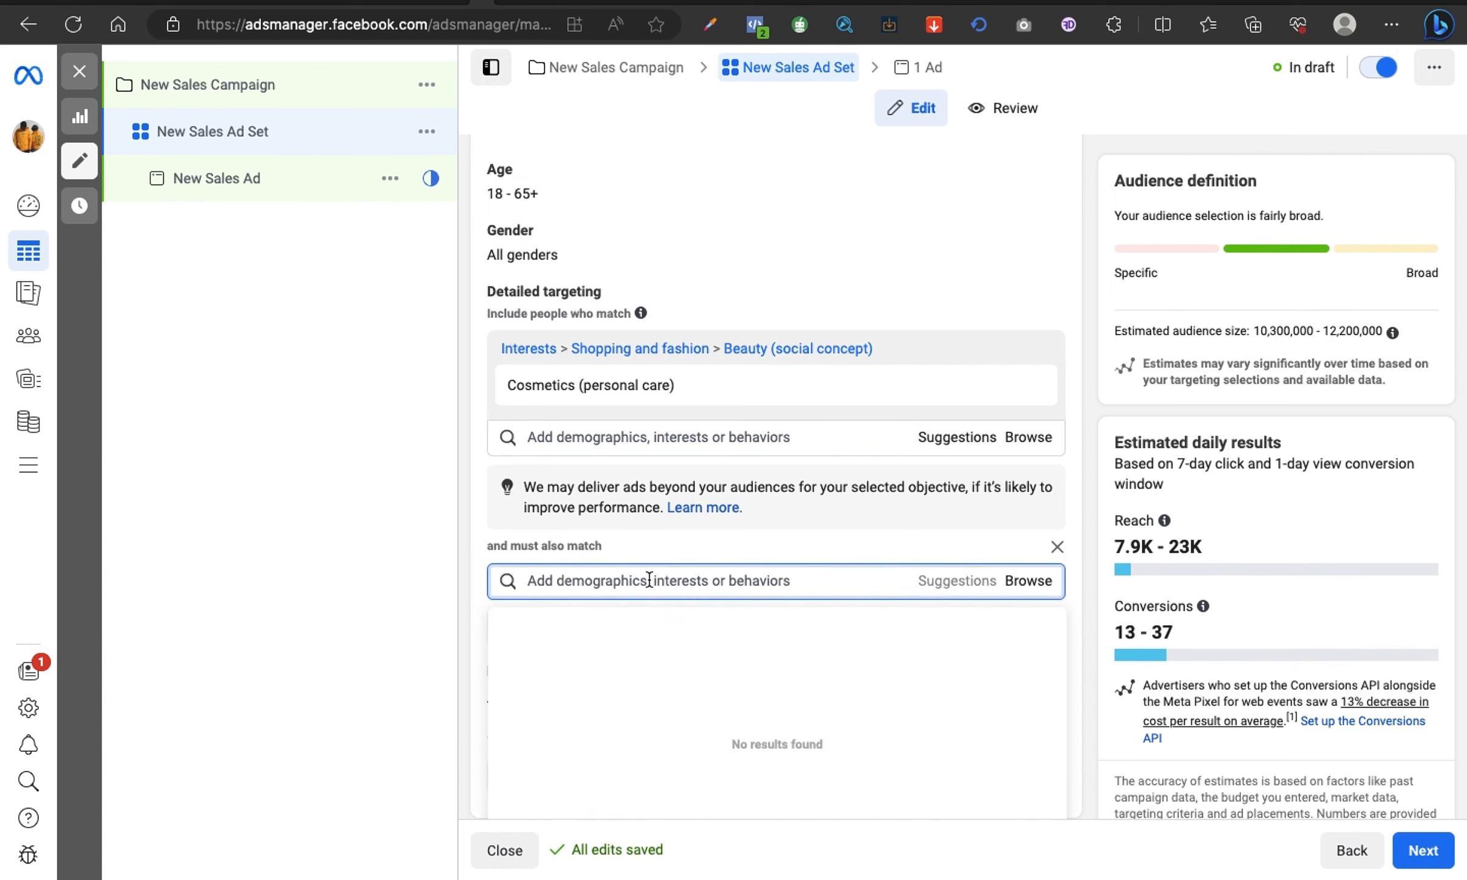
pyautogui.write('Facial ca')
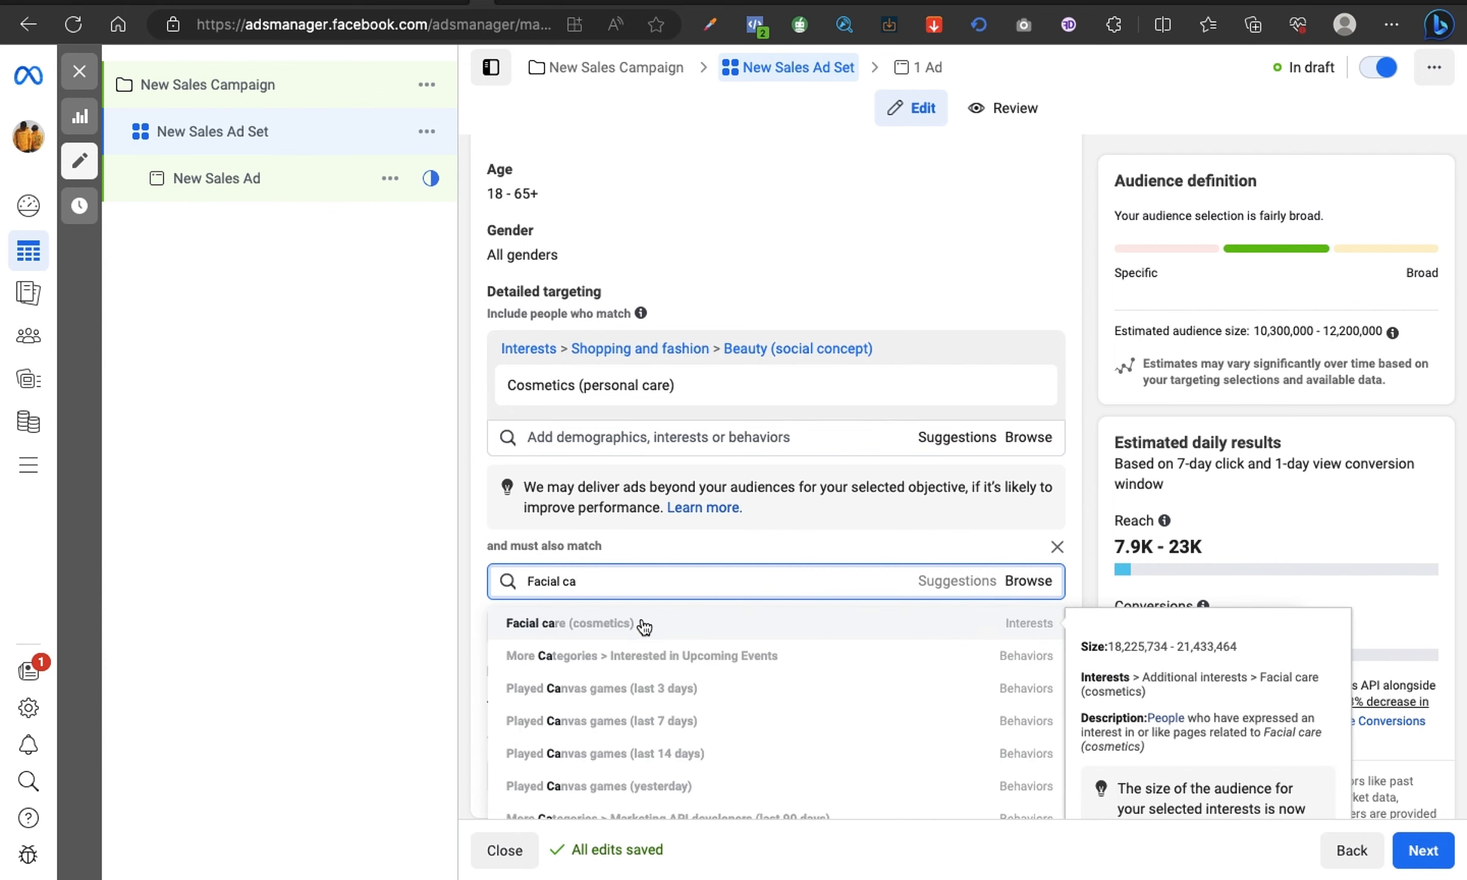
pyautogui.click(643, 626)
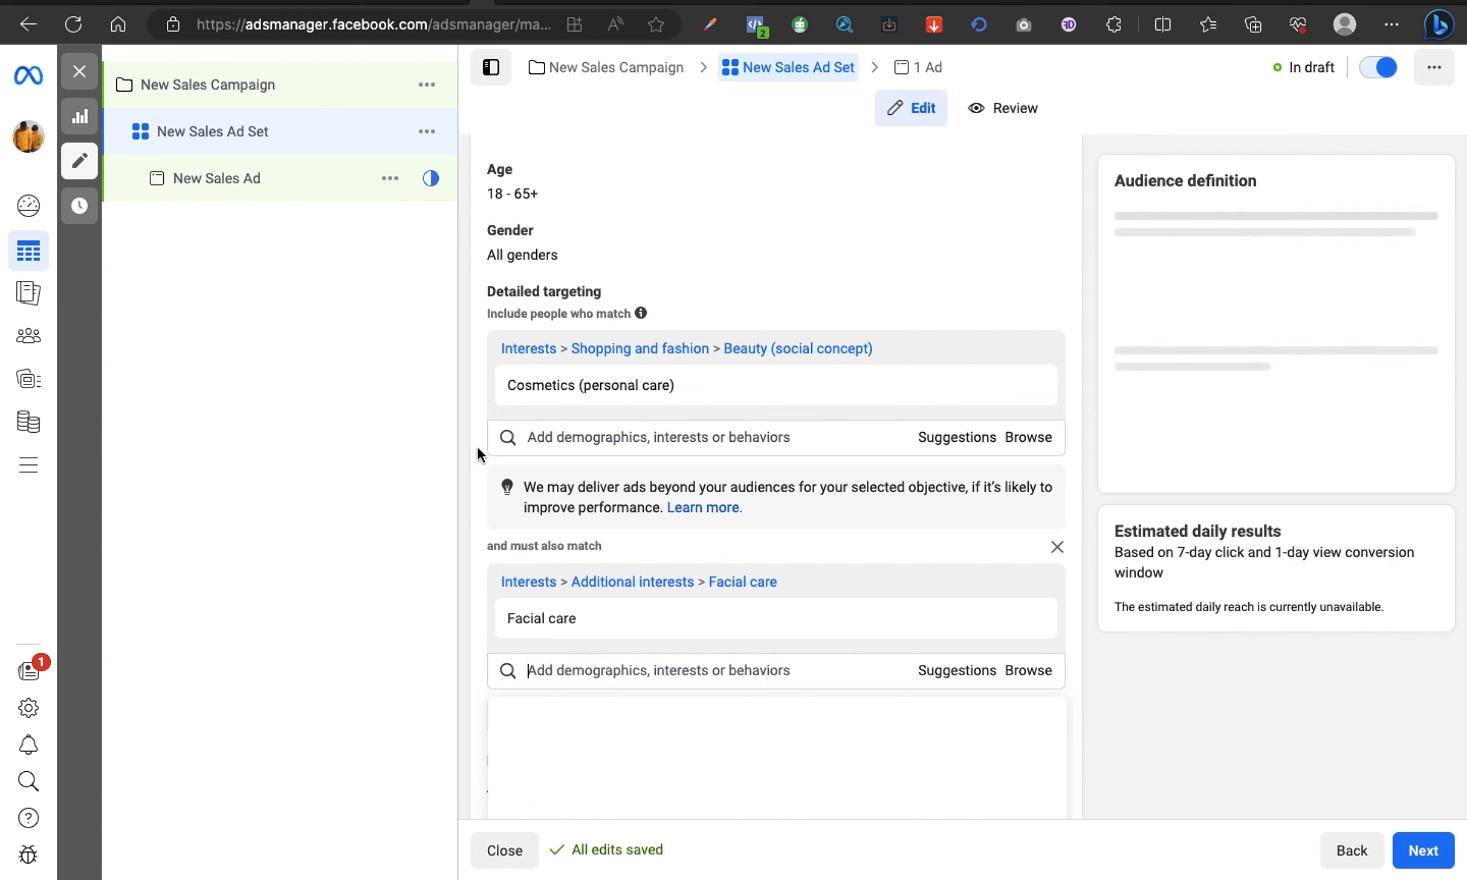
pyautogui.moveTo(527, 398)
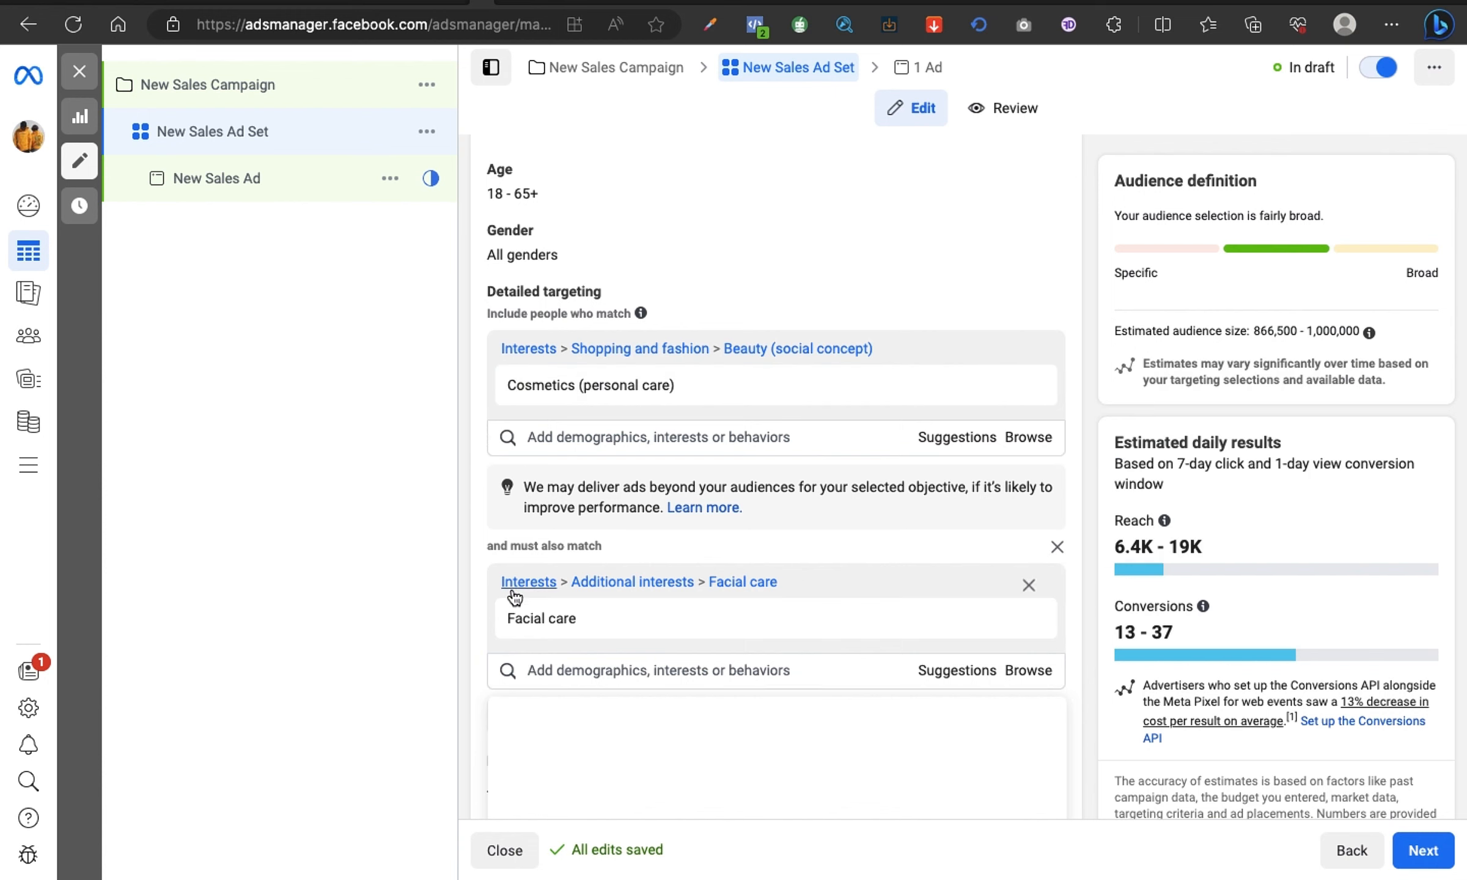
pyautogui.moveTo(532, 614)
pyautogui.scroll(-3, 501, 501)
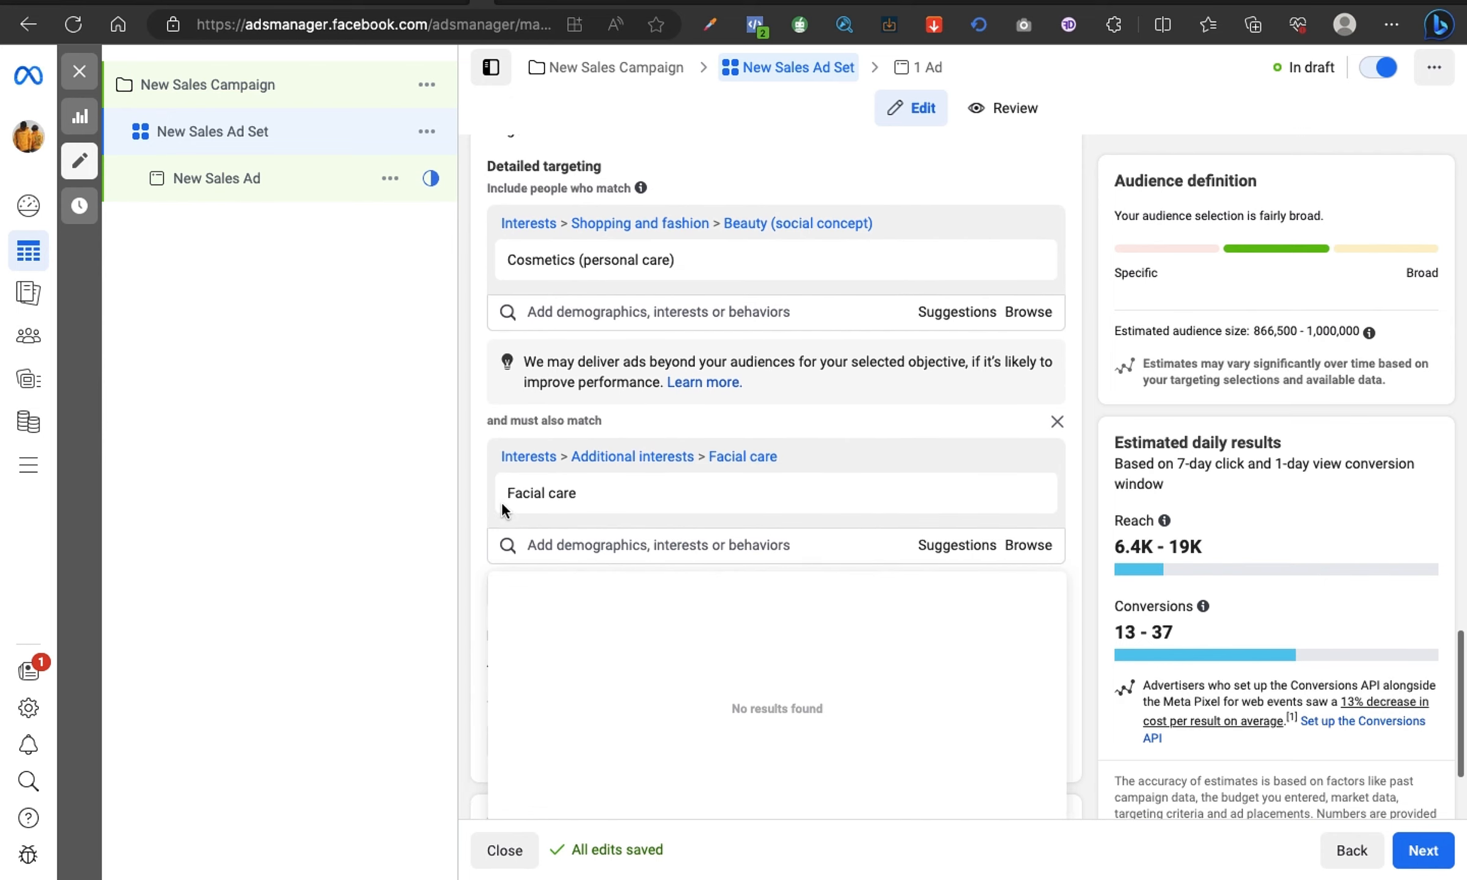
pyautogui.click(471, 495)
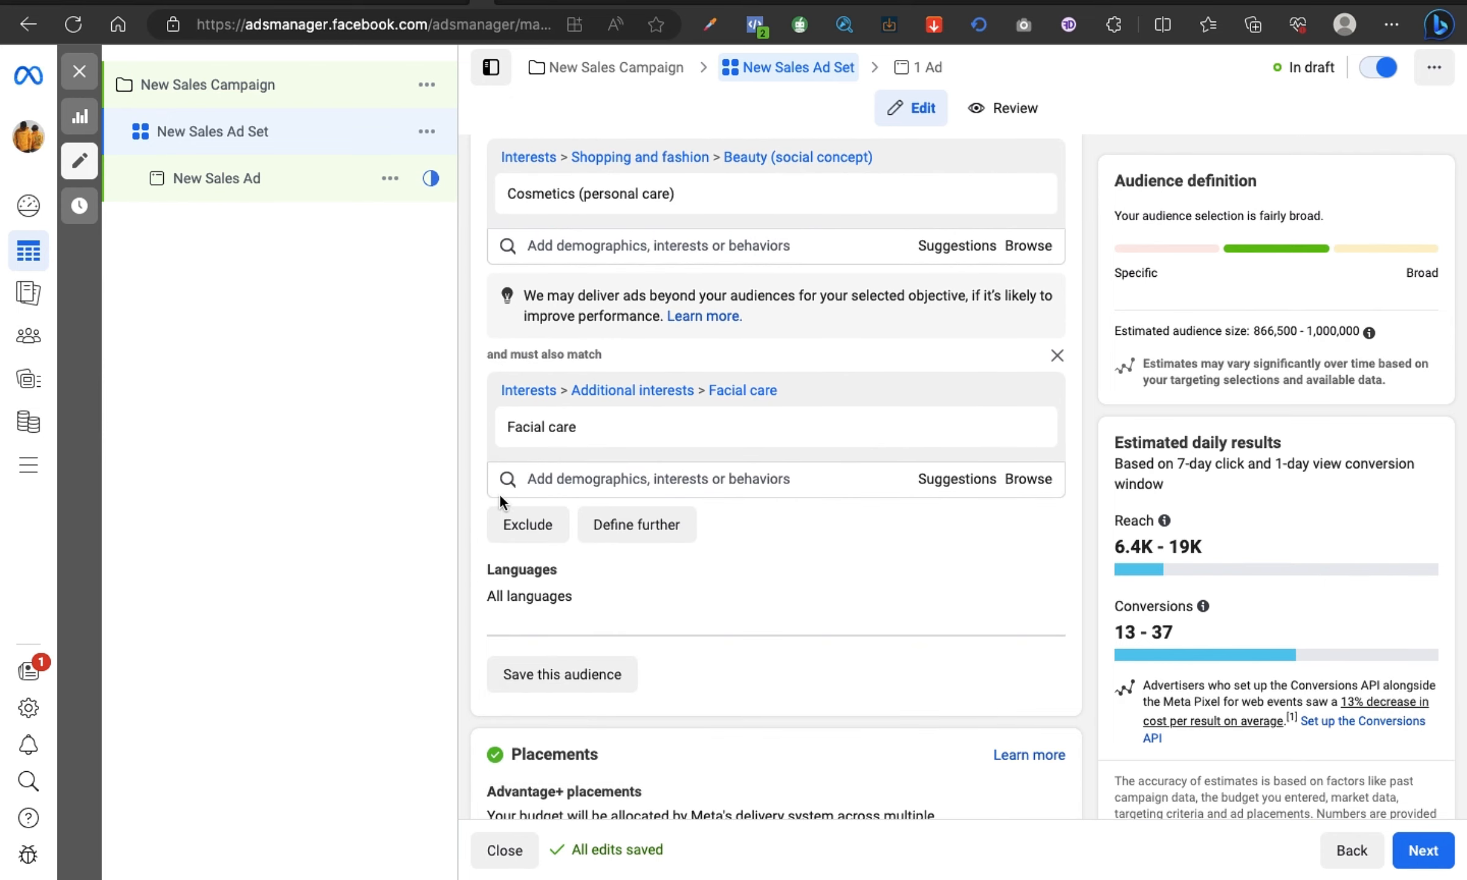
# Step: Define a second must-also-match condition below Facial care, add the Anti-aging cream (cosmetics) interest to it, and remove that interest again
pyautogui.click(624, 523)
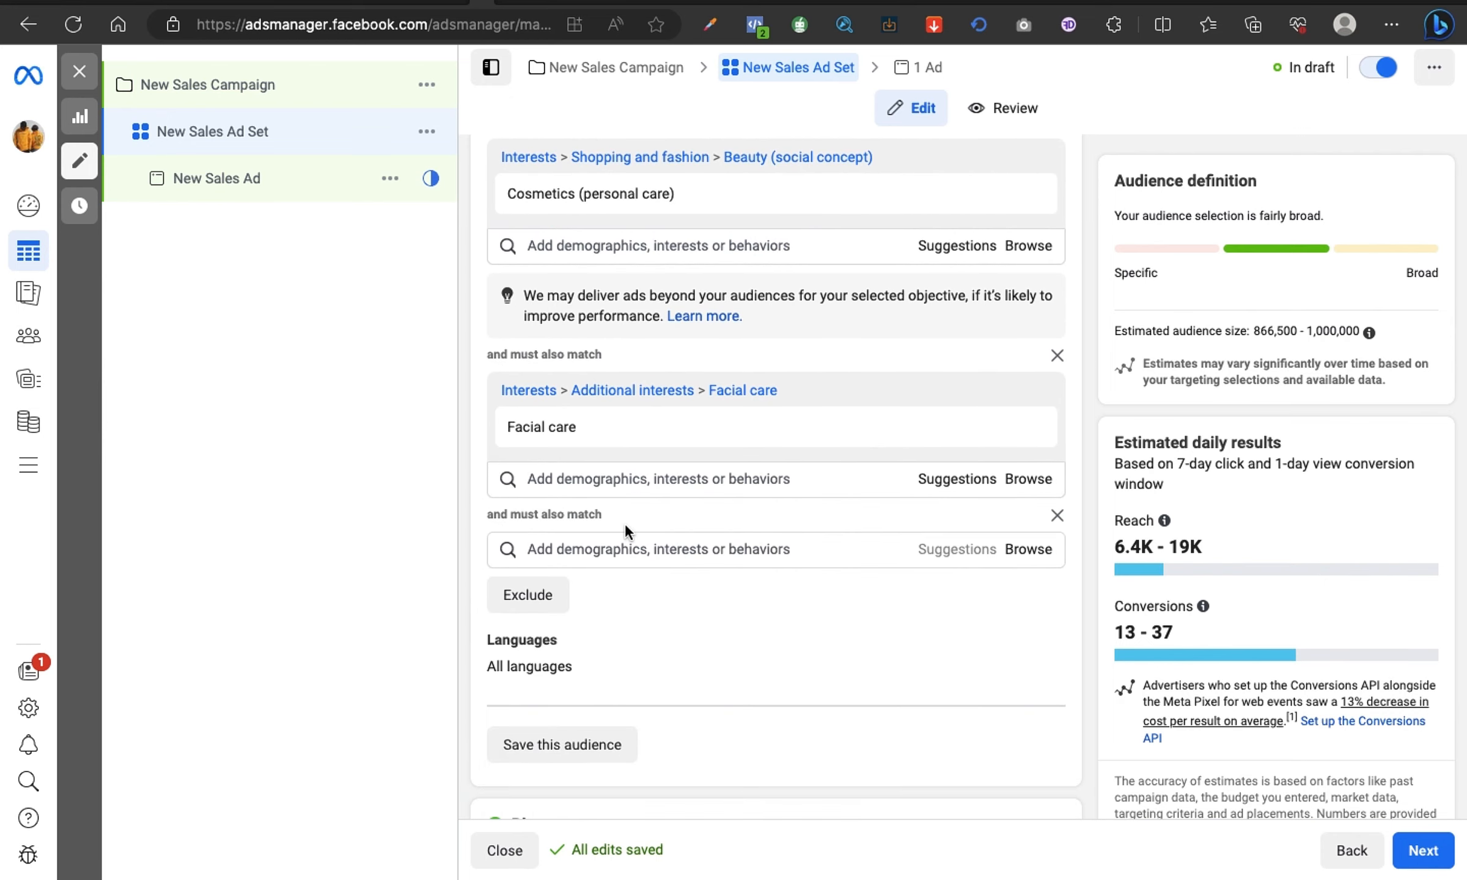
pyautogui.click(595, 546)
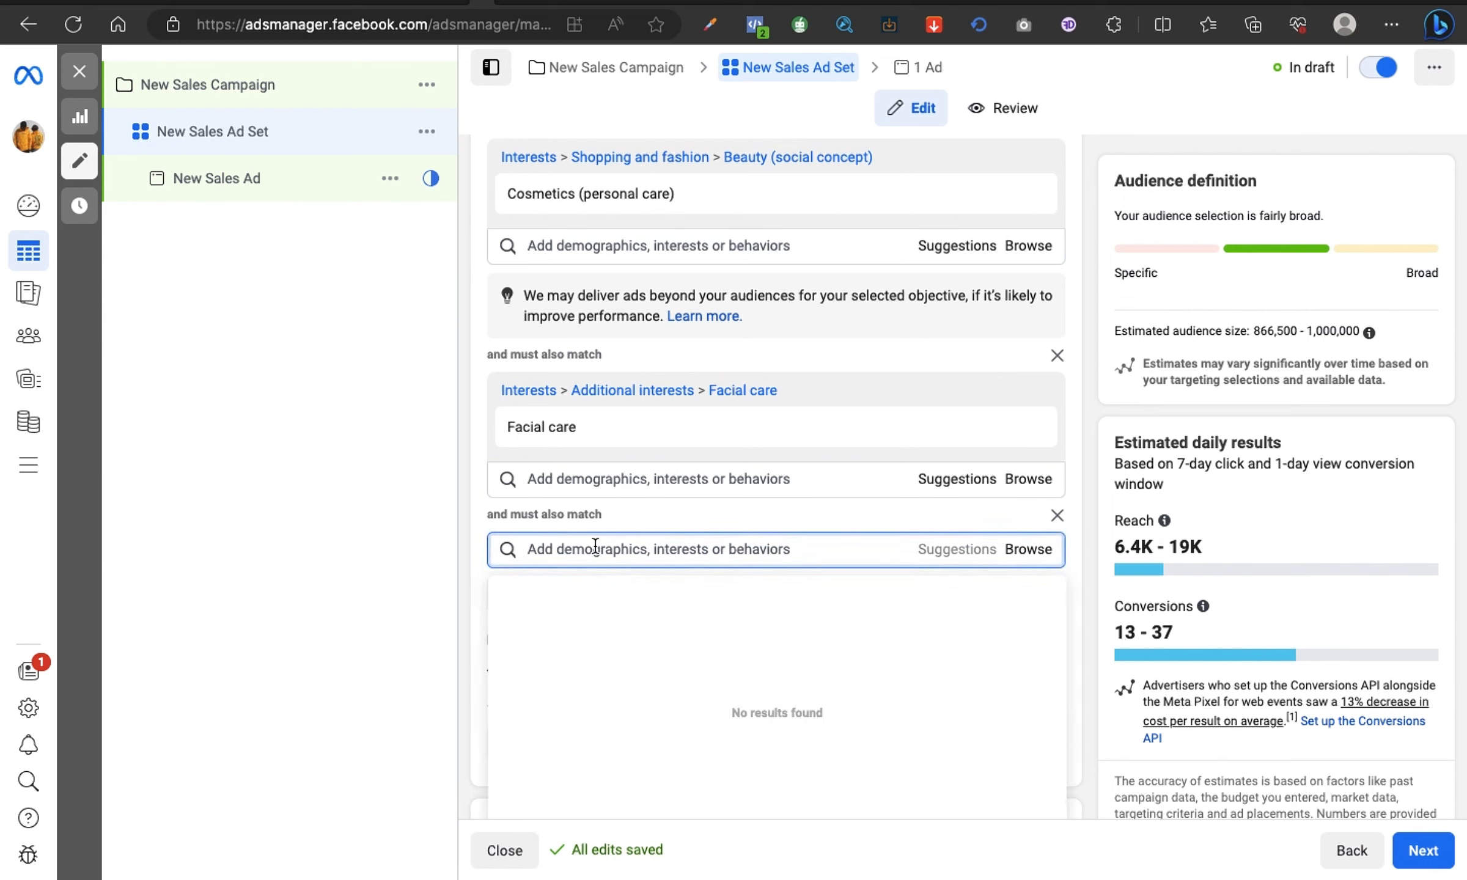
pyautogui.write('anti')
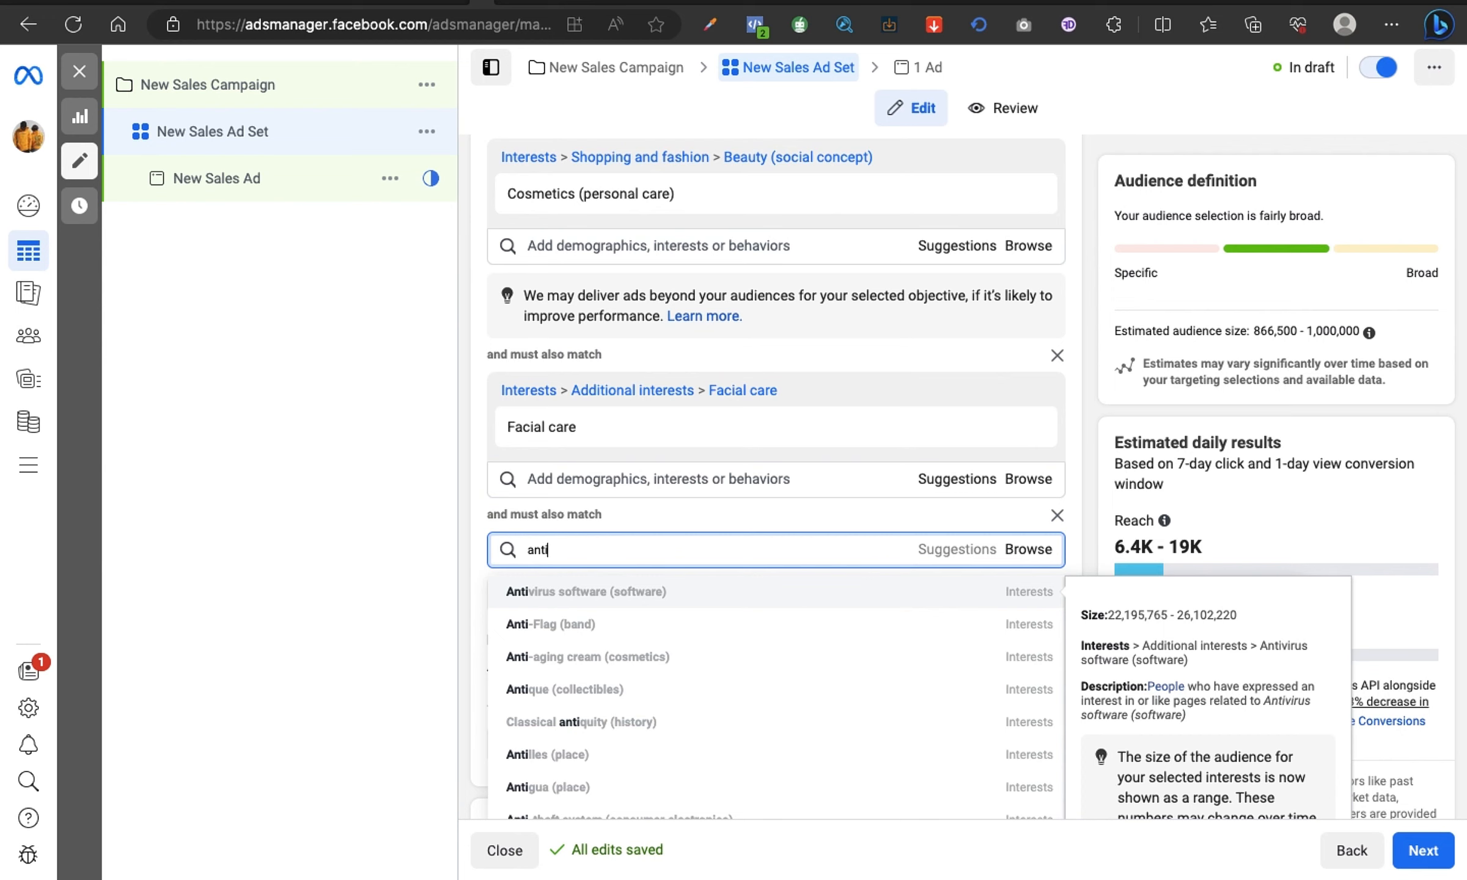
pyautogui.click(624, 657)
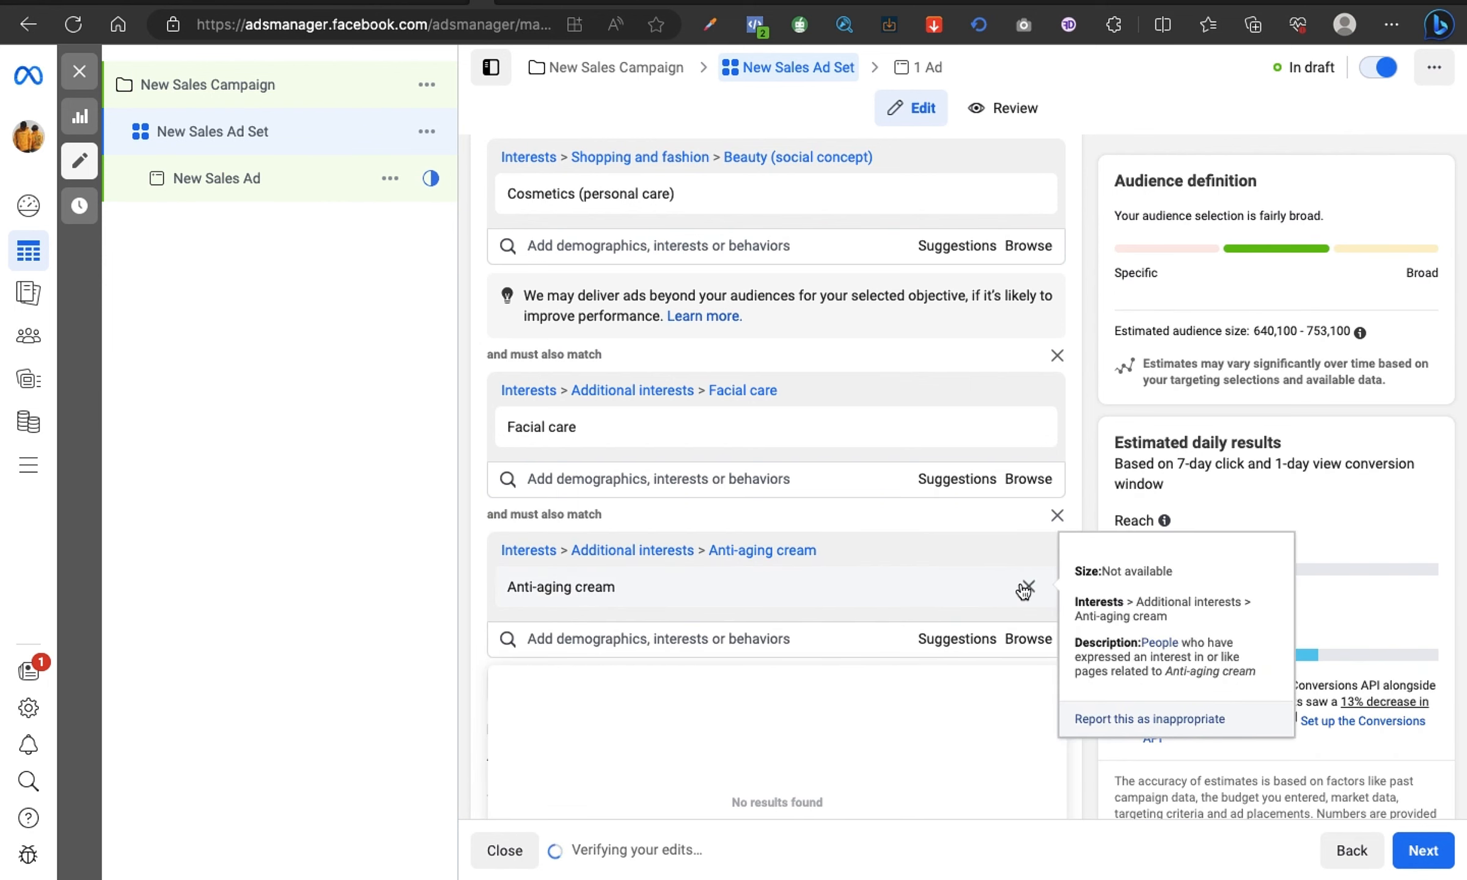
pyautogui.click(1028, 586)
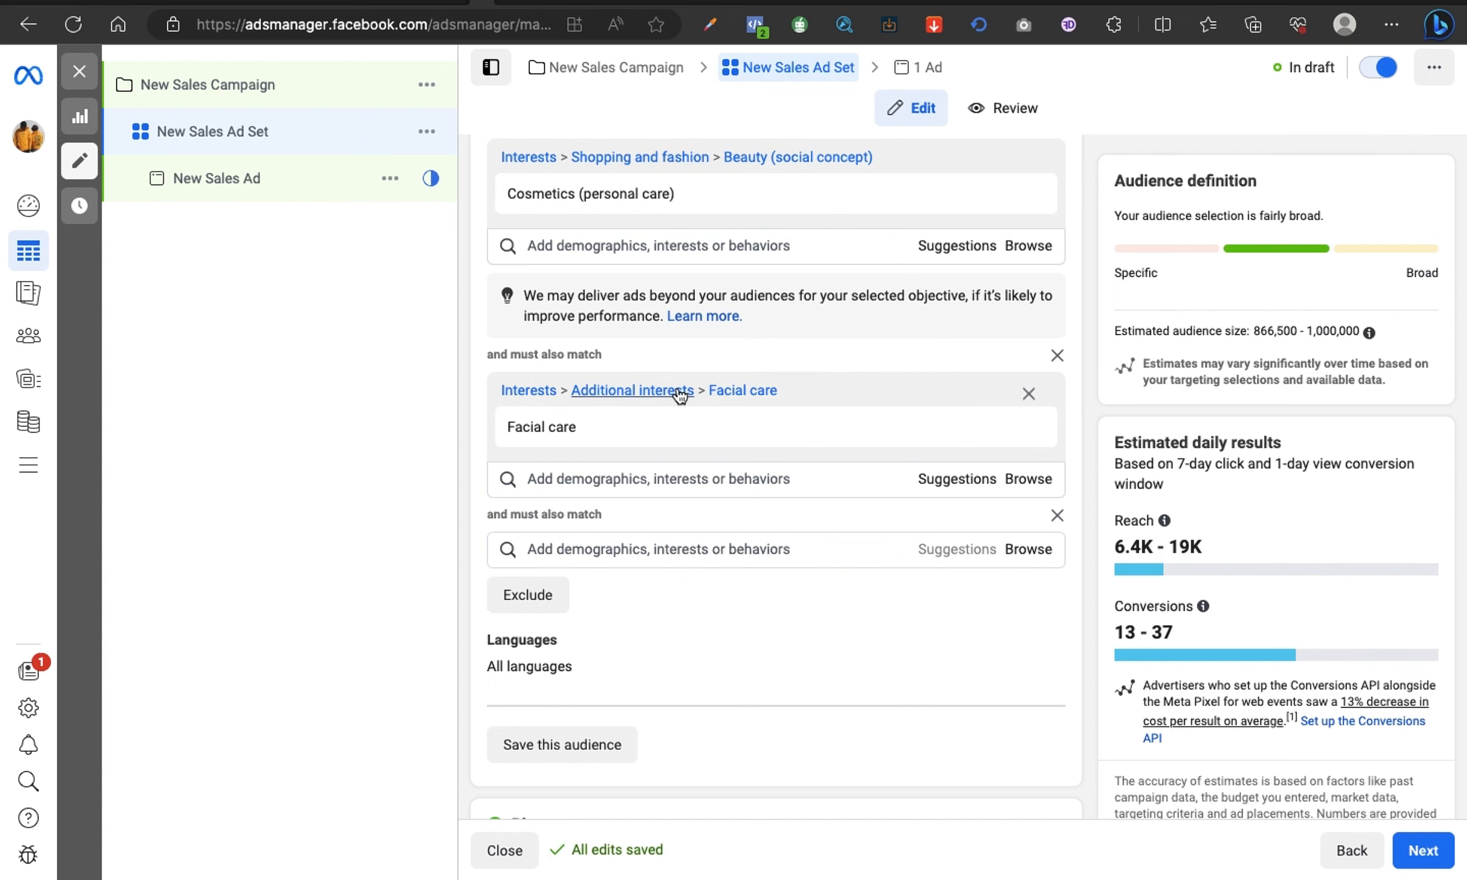
# Step: Search the empty must-also-match condition for "anti" and add the Anti-aging cream (cosmetics) interest
pyautogui.scroll(2, 676, 391)
pyautogui.moveTo(599, 266)
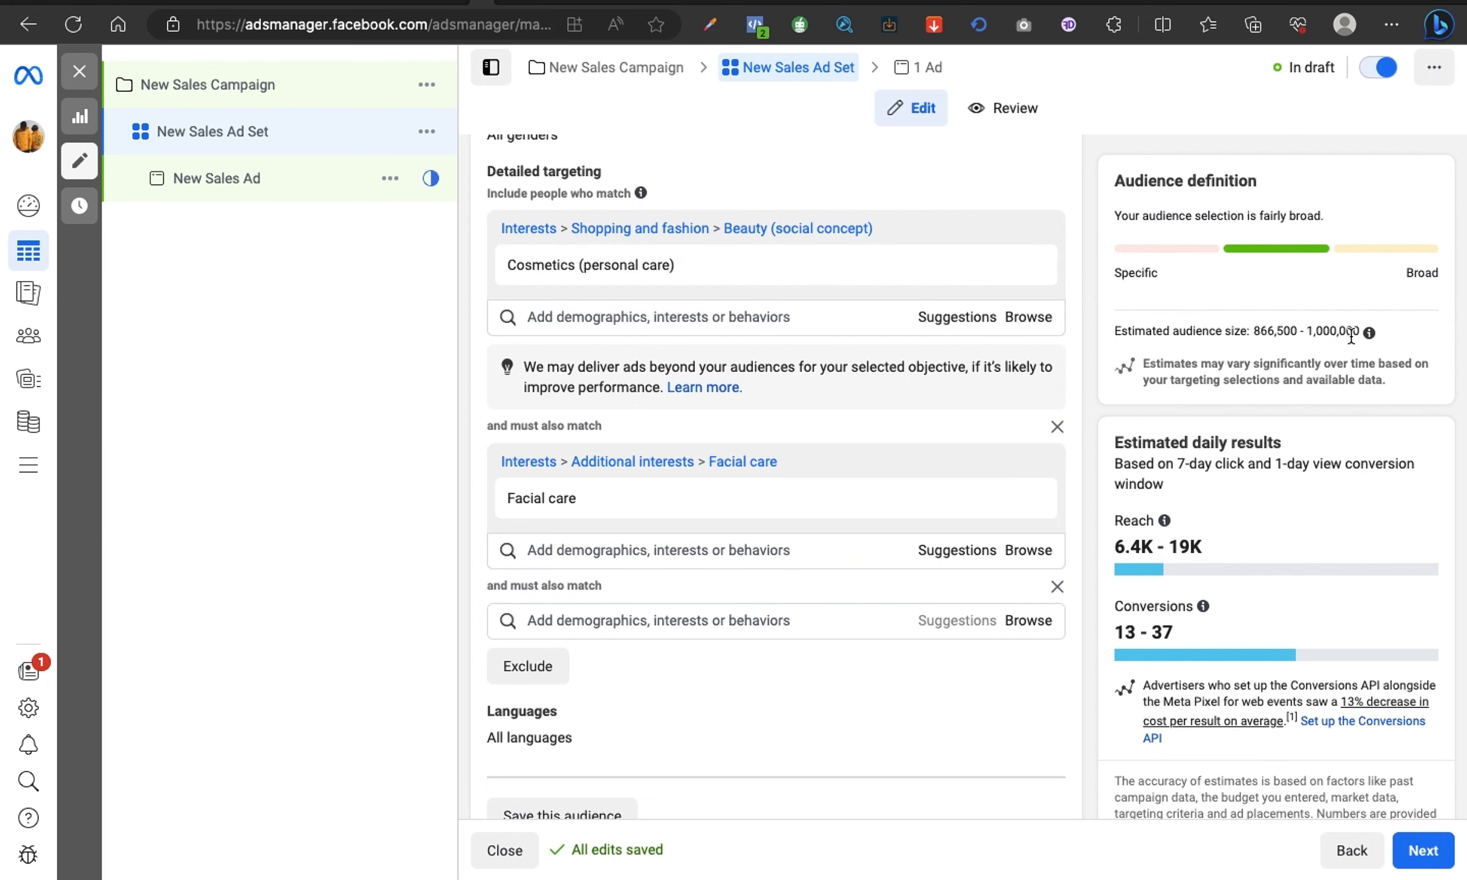
pyautogui.click(668, 622)
pyautogui.write('a')
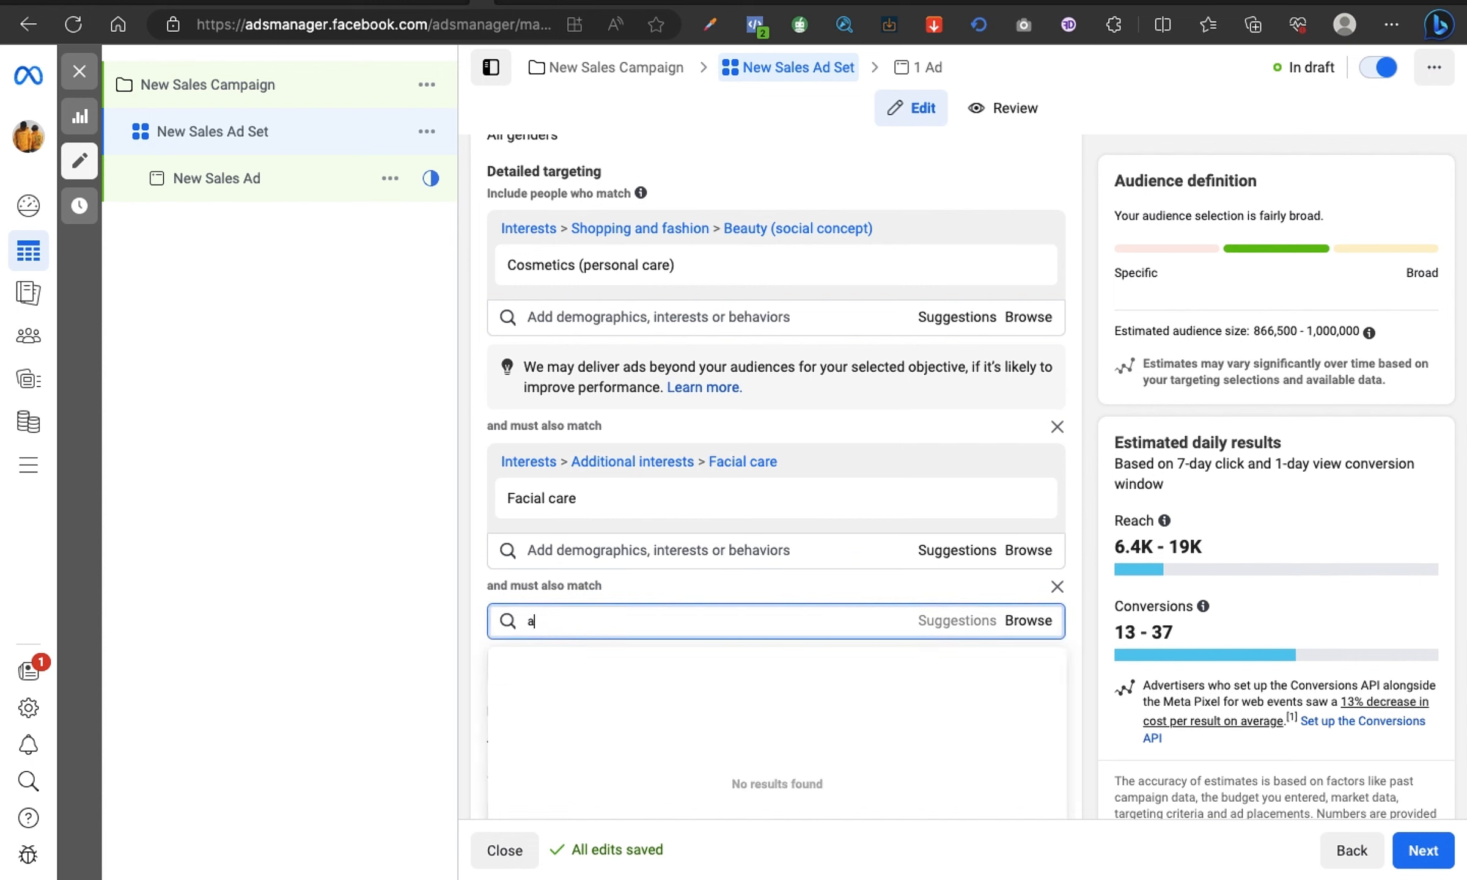
pyautogui.write('nti')
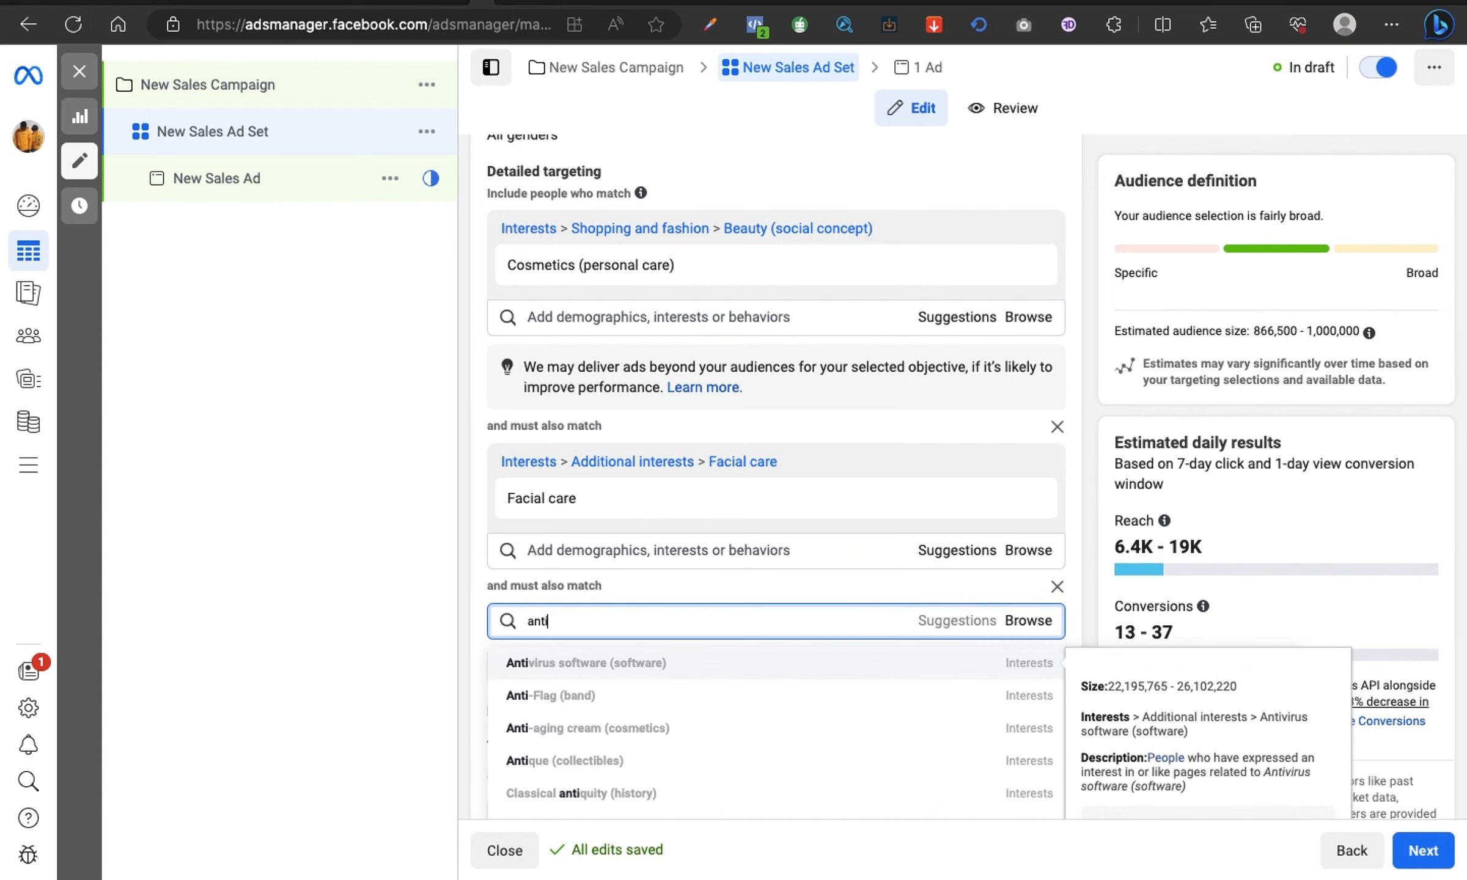
pyautogui.click(613, 733)
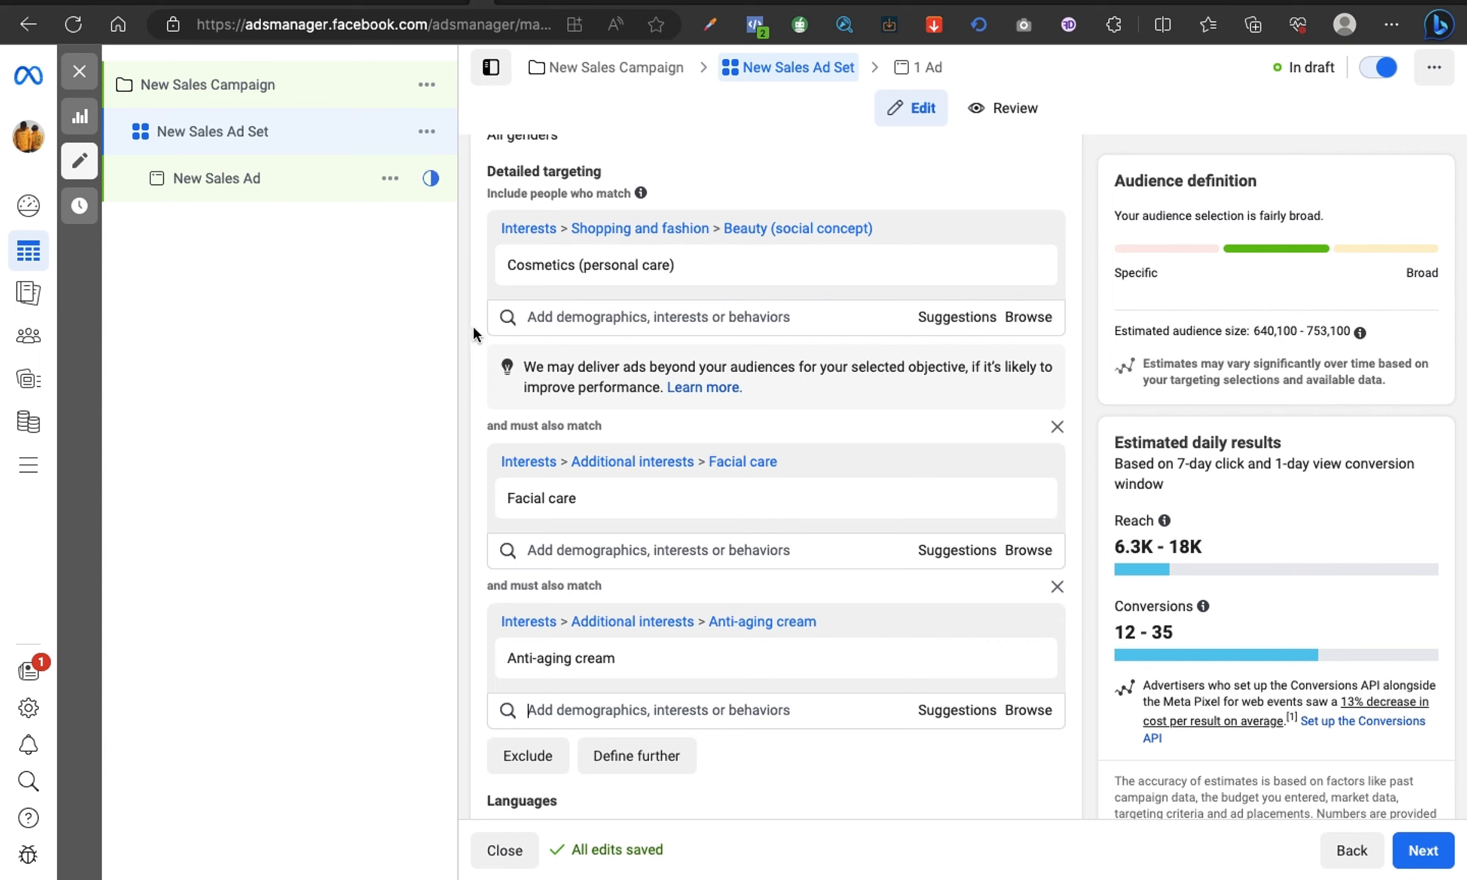
# Step: Examine the Cosmetics (personal care), Facial care and Anti-aging cream conditions and their interest details in the detailed targeting
pyautogui.moveTo(534, 285)
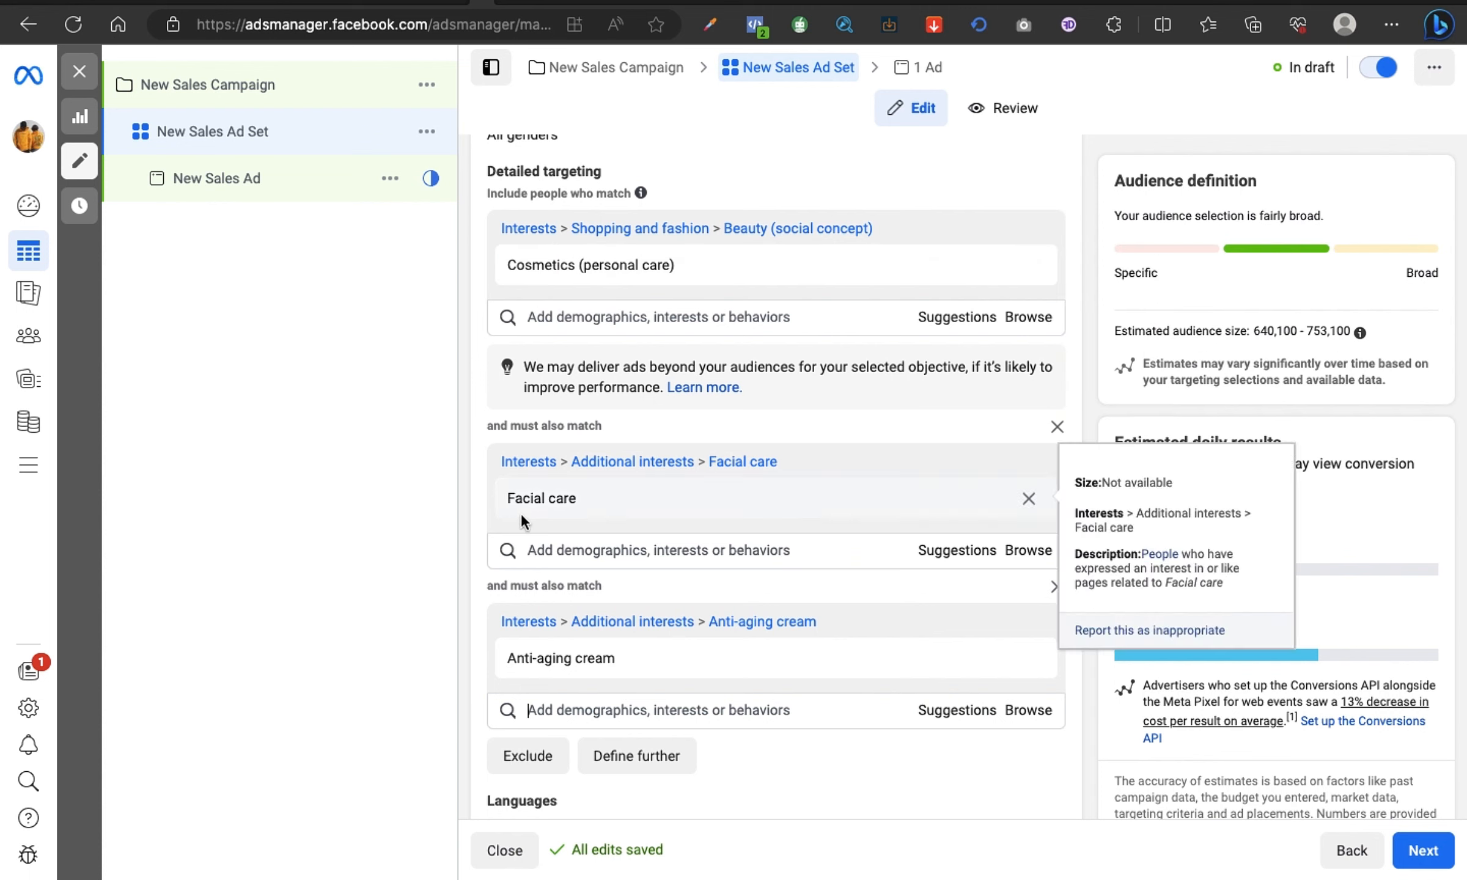
pyautogui.moveTo(494, 661)
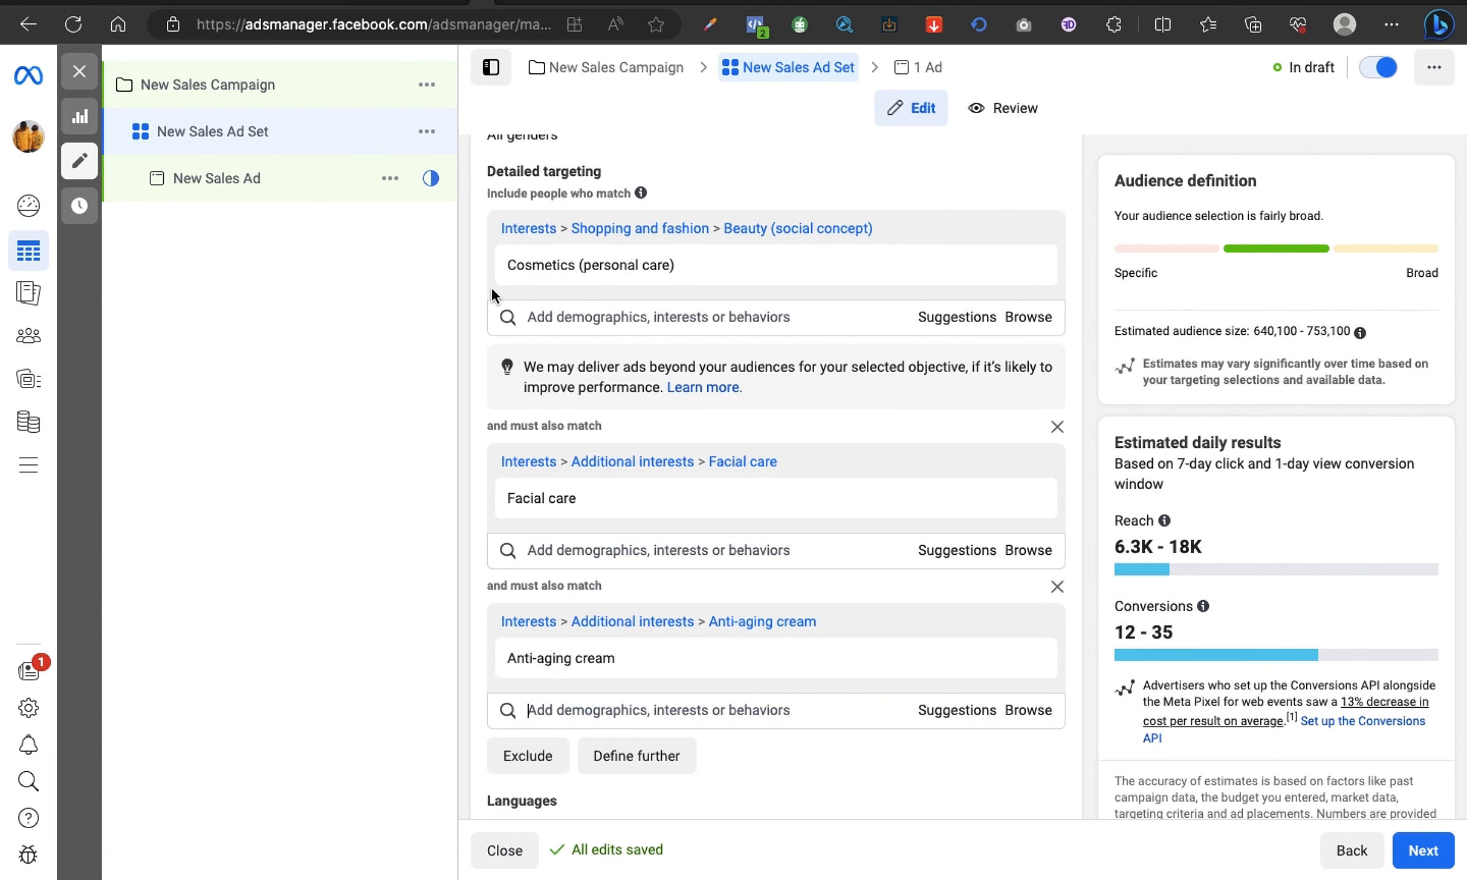
pyautogui.moveTo(523, 503)
pyautogui.moveTo(542, 677)
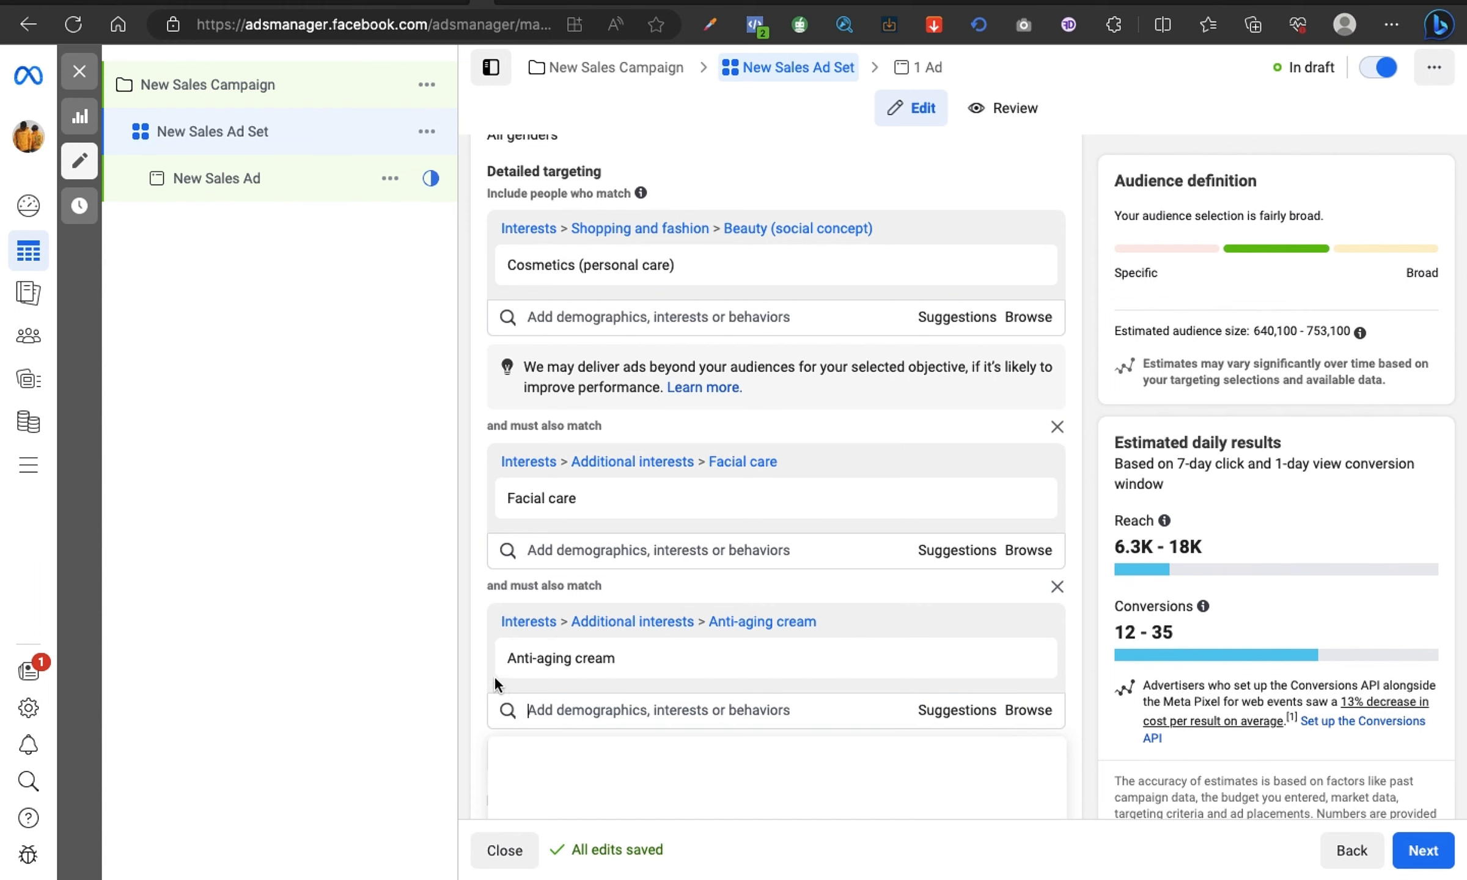
pyautogui.moveTo(598, 667)
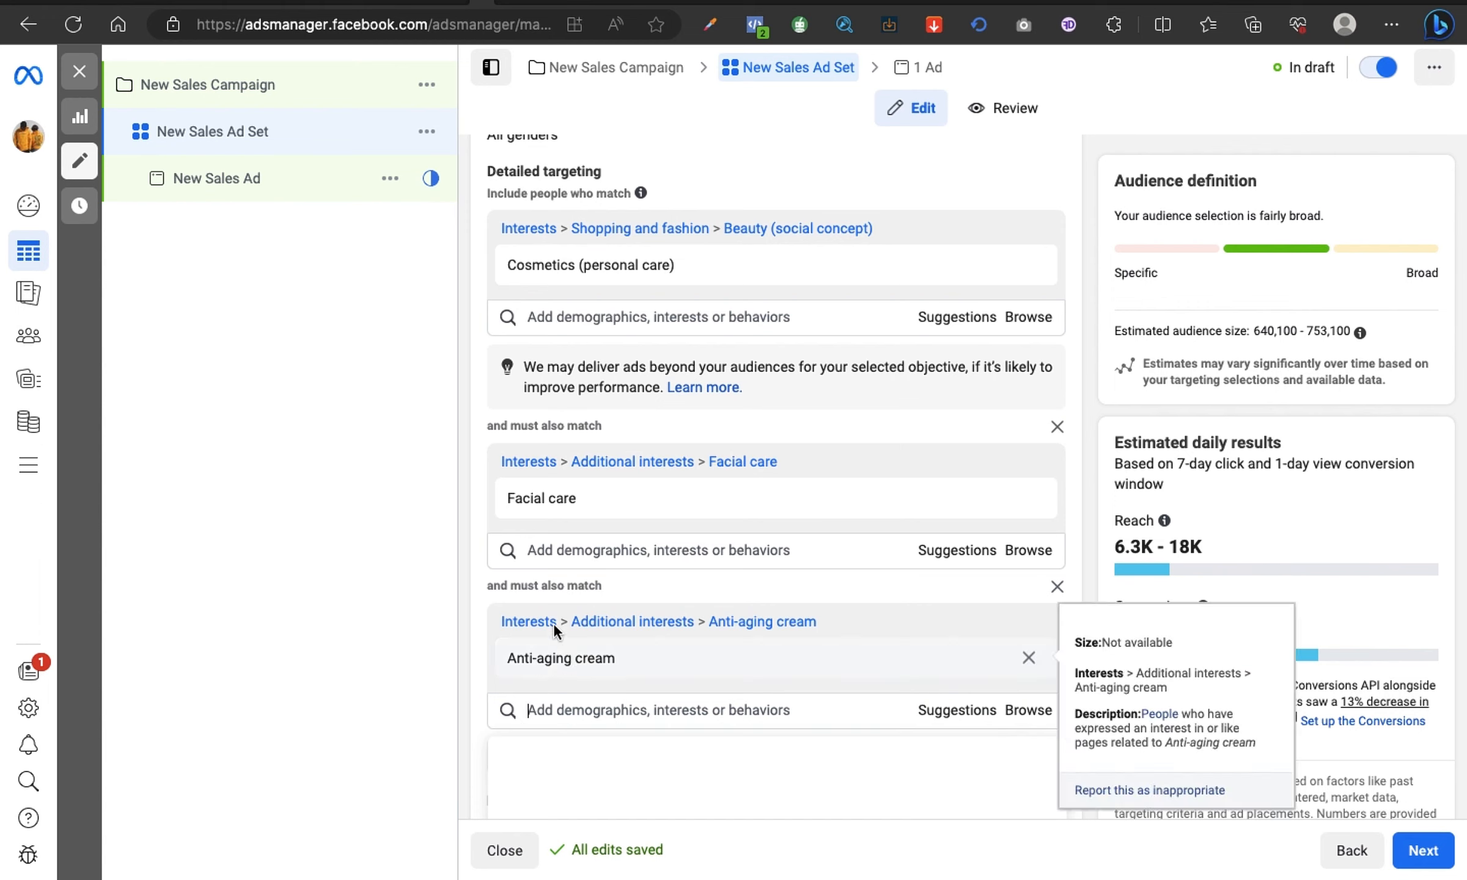
pyautogui.moveTo(513, 514)
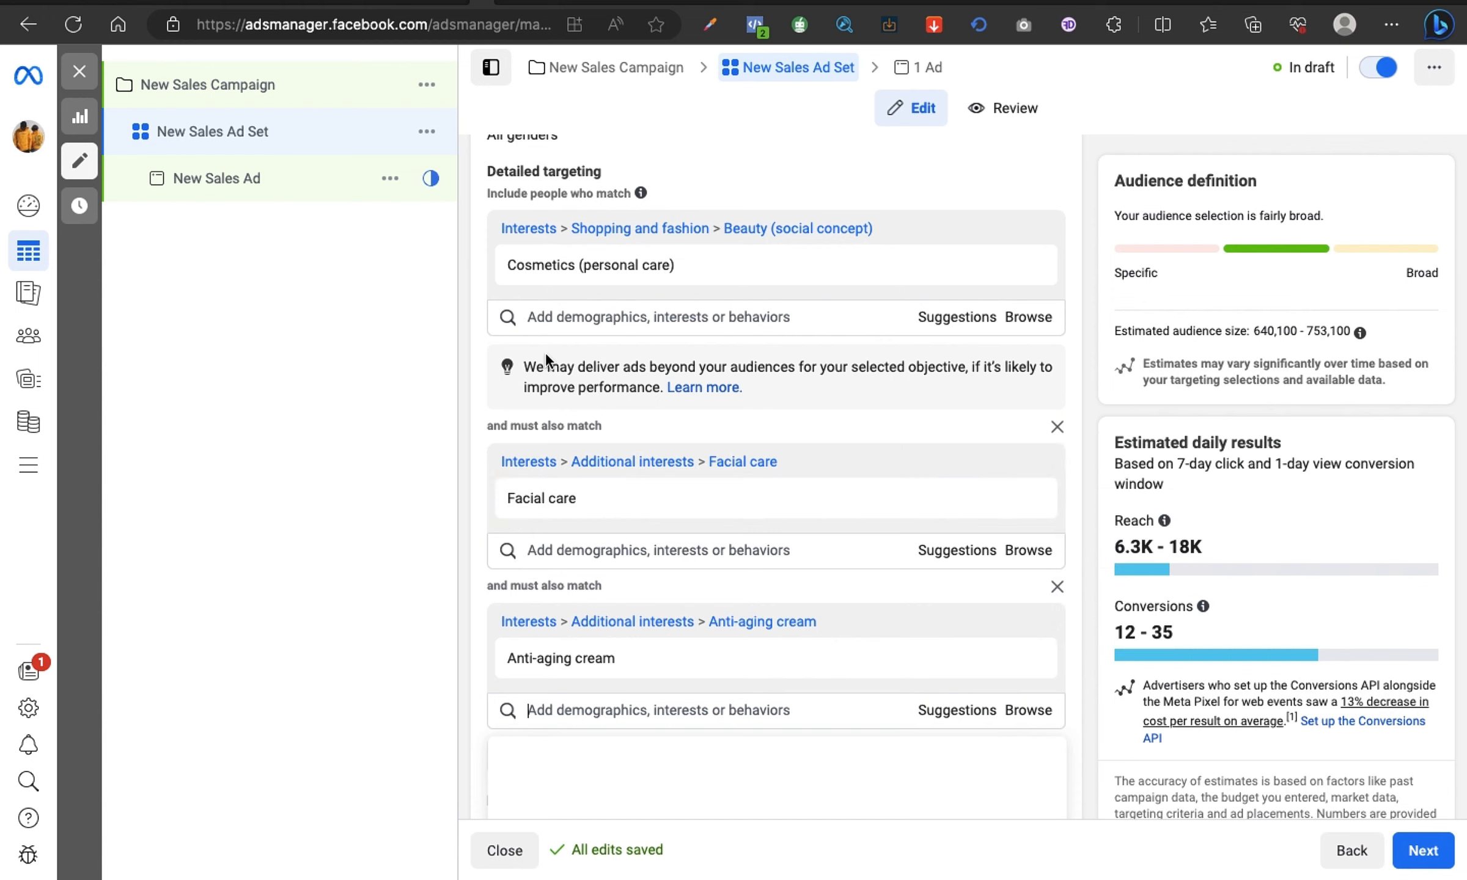
# Step: Search for "beauty" in the same interest group as Cosmetics (personal care) and add the Beauty (social concept) interest
pyautogui.moveTo(513, 286)
pyautogui.click(705, 319)
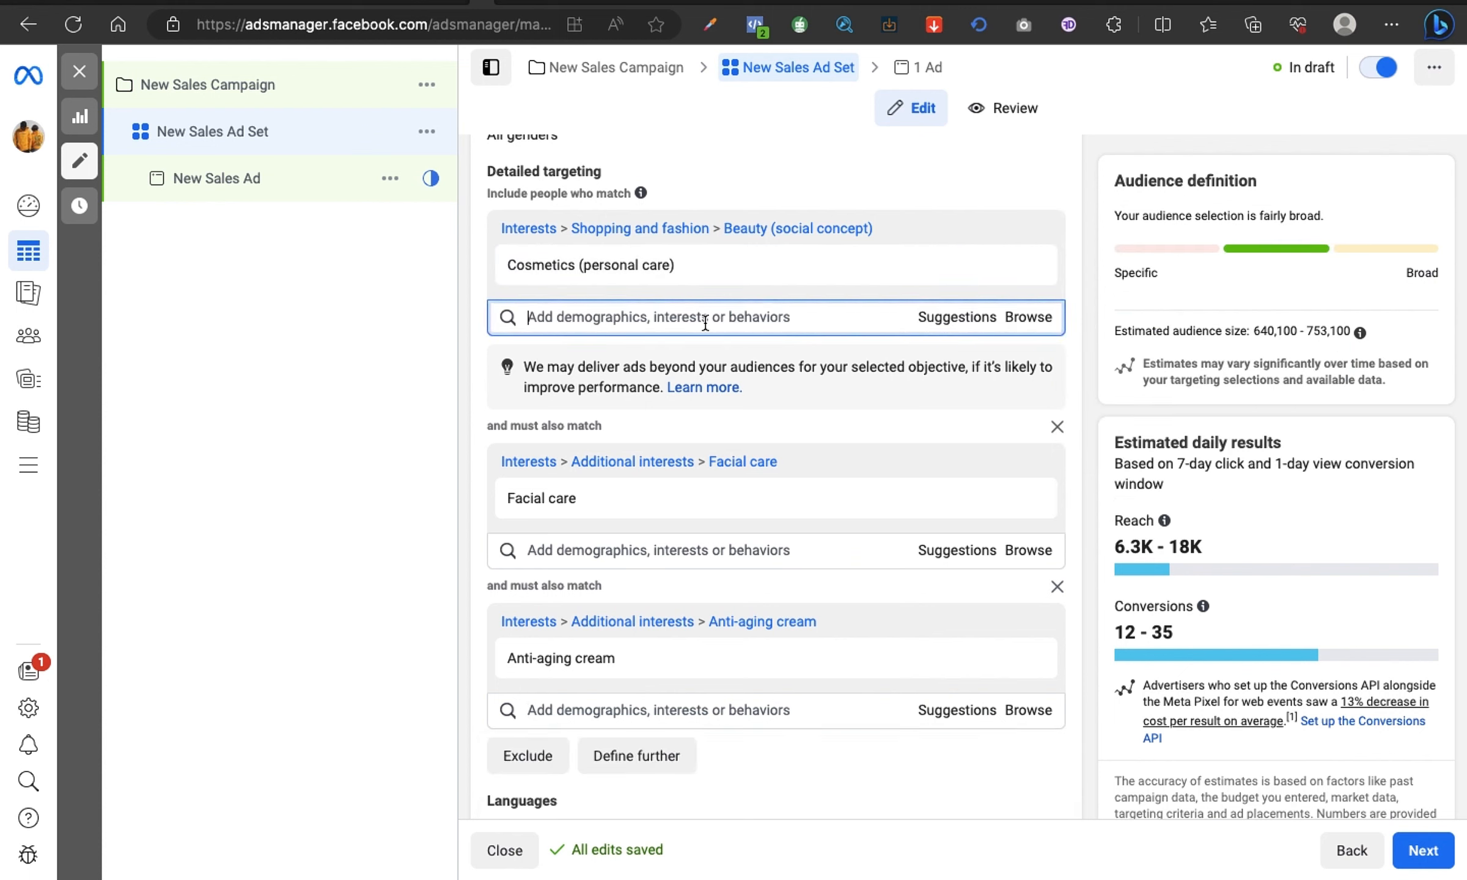
pyautogui.write('beauty')
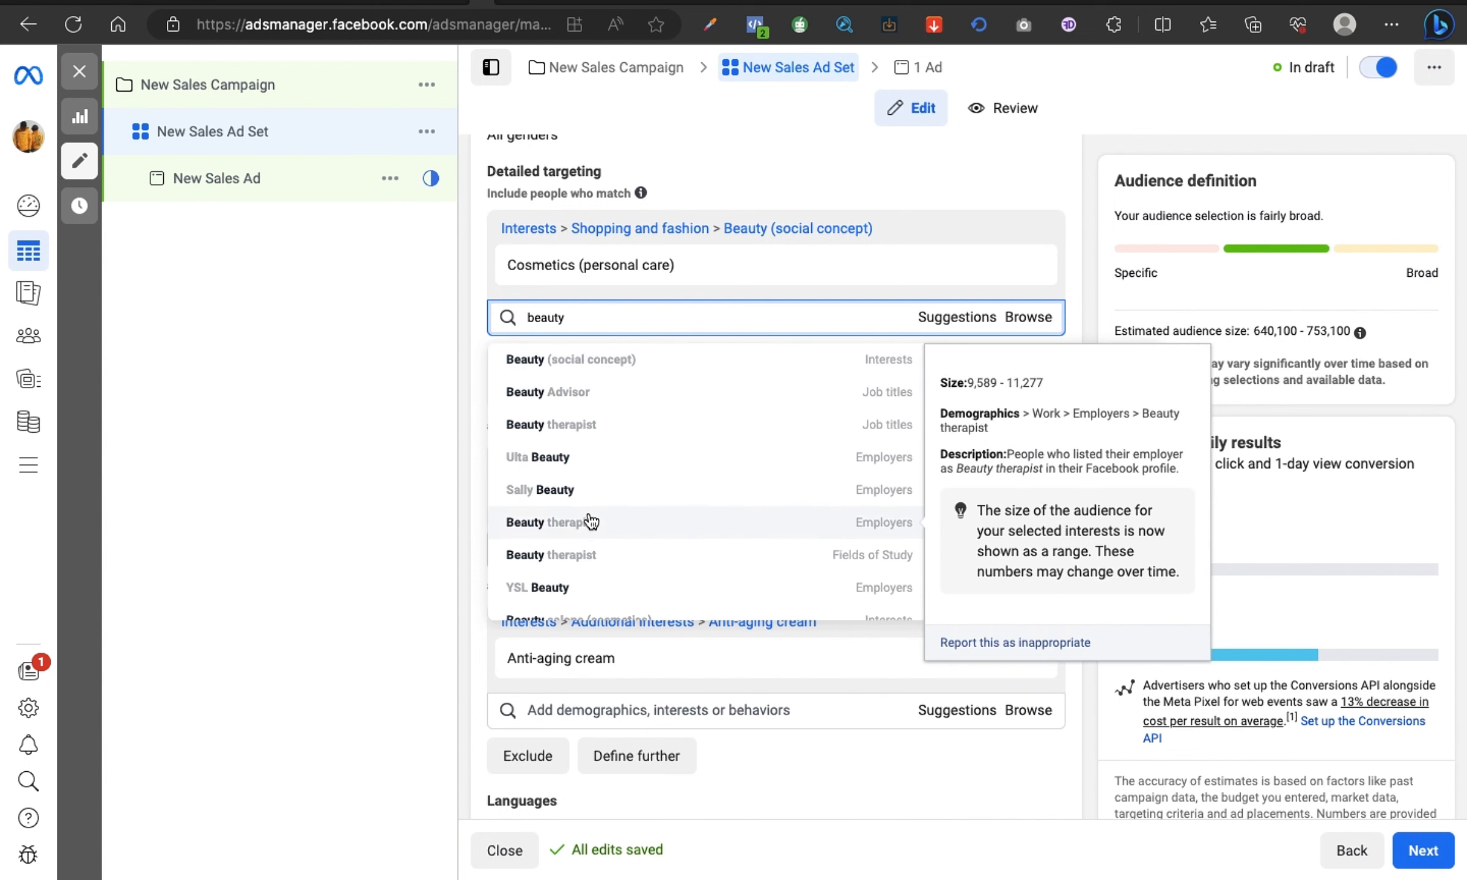
pyautogui.scroll(-2, 590, 550)
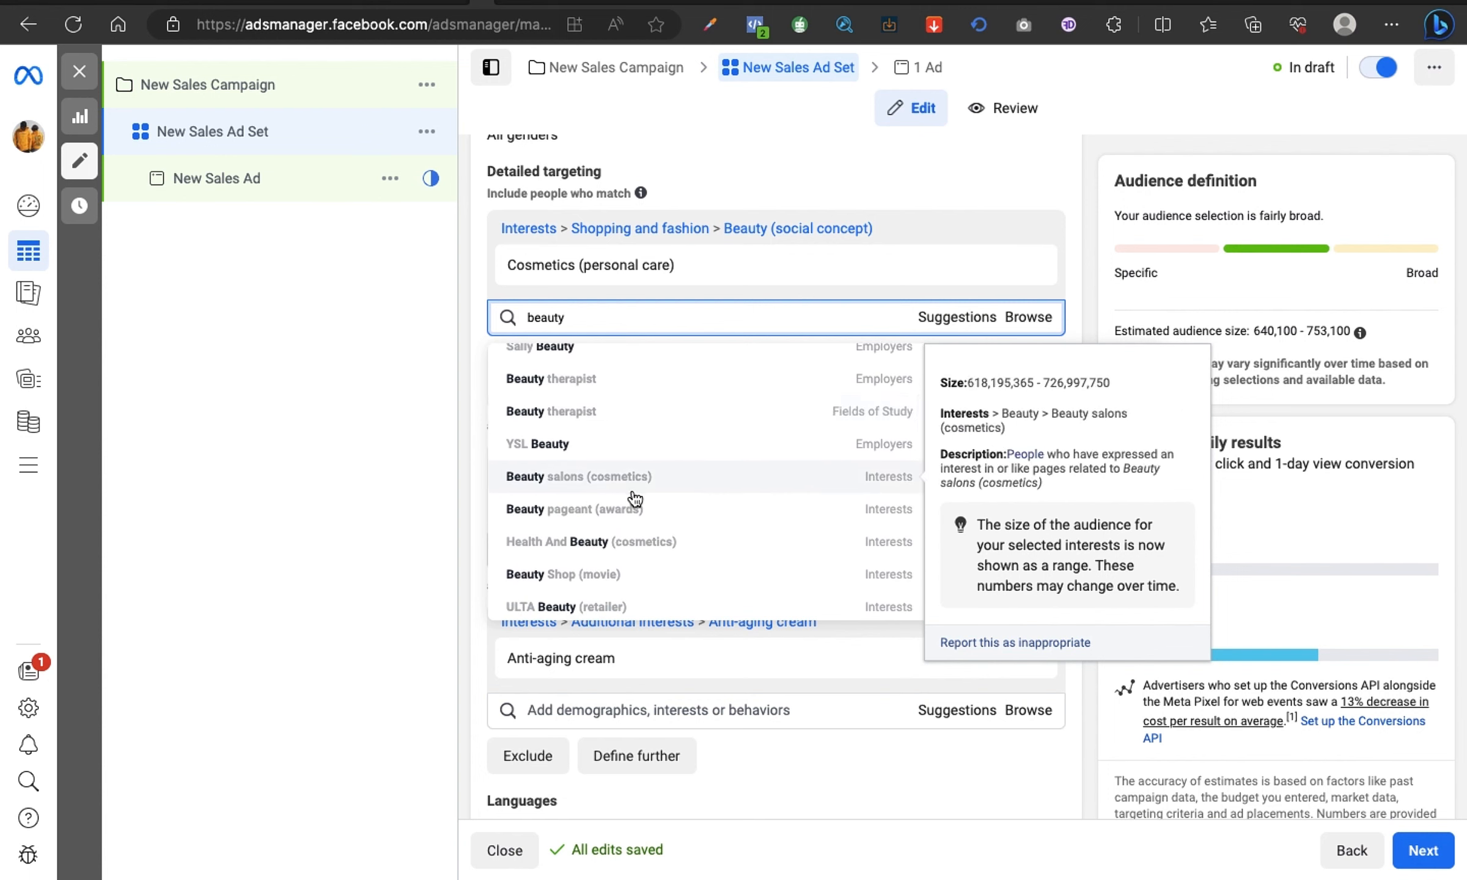
pyautogui.scroll(2, 633, 498)
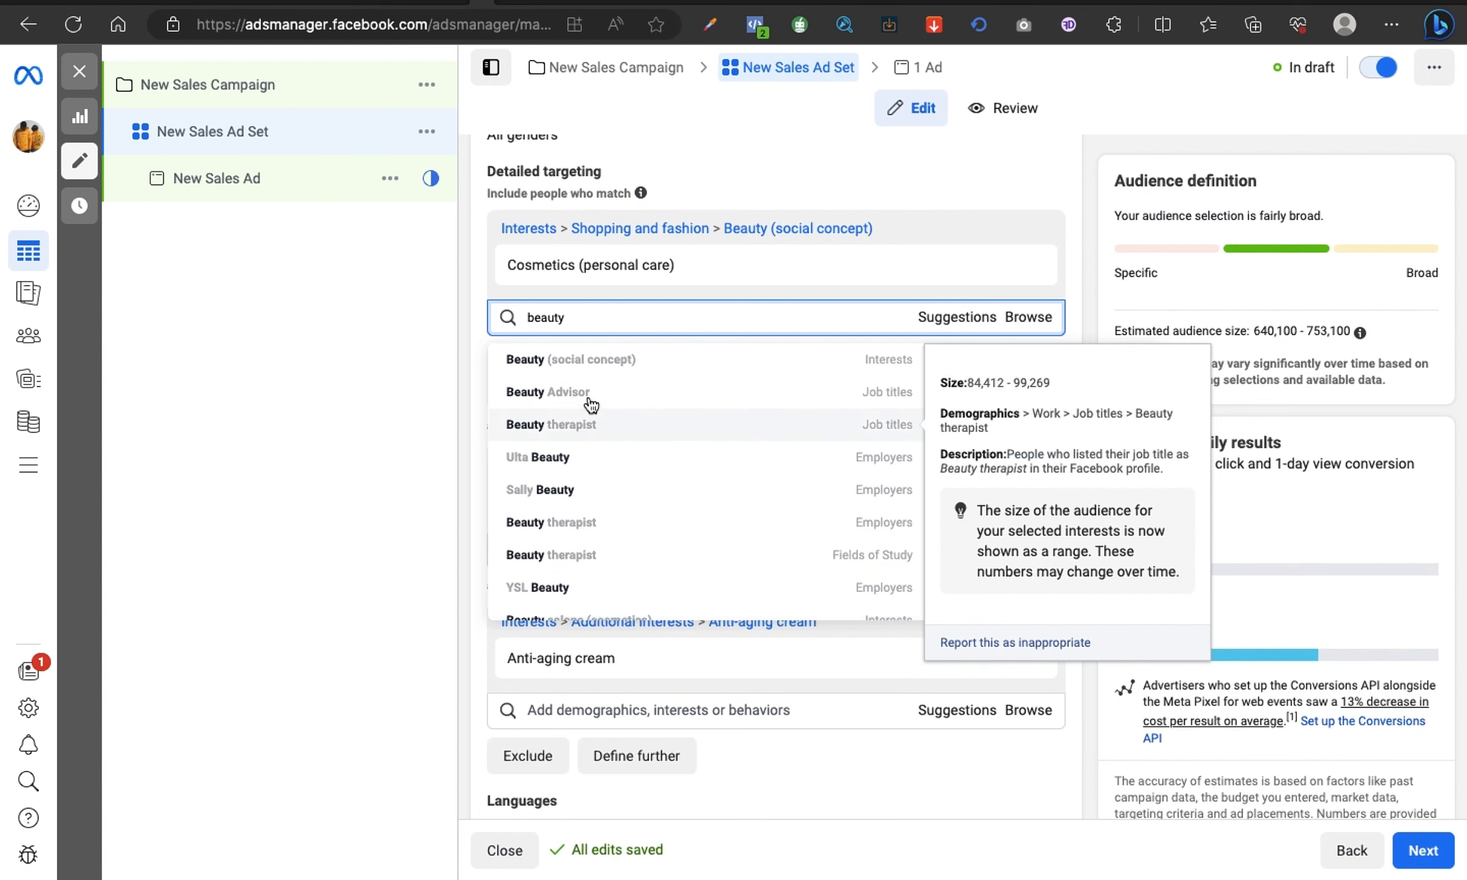
pyautogui.click(589, 362)
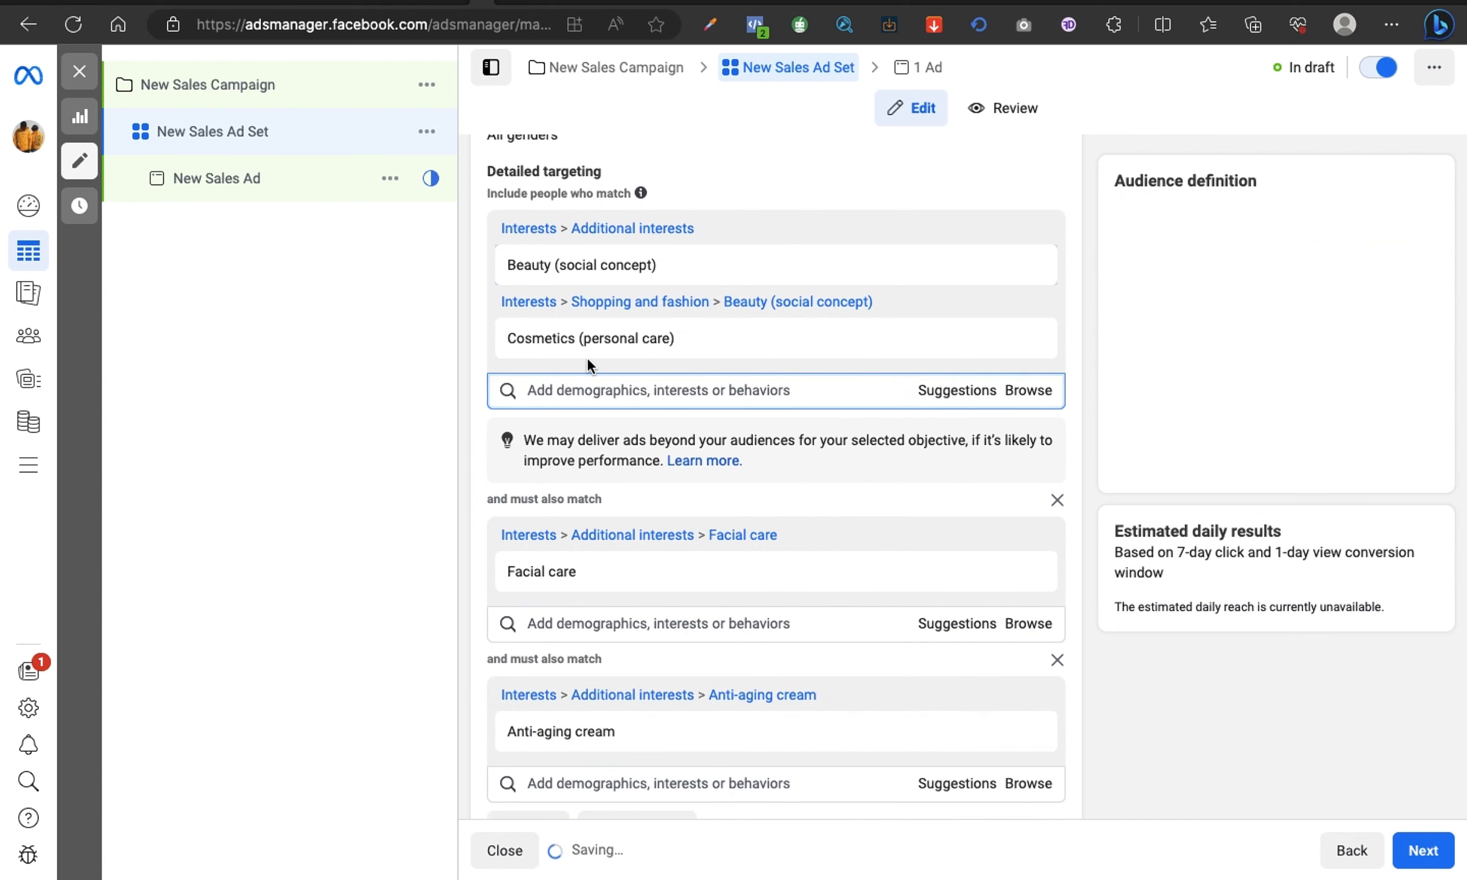
pyautogui.click(398, 418)
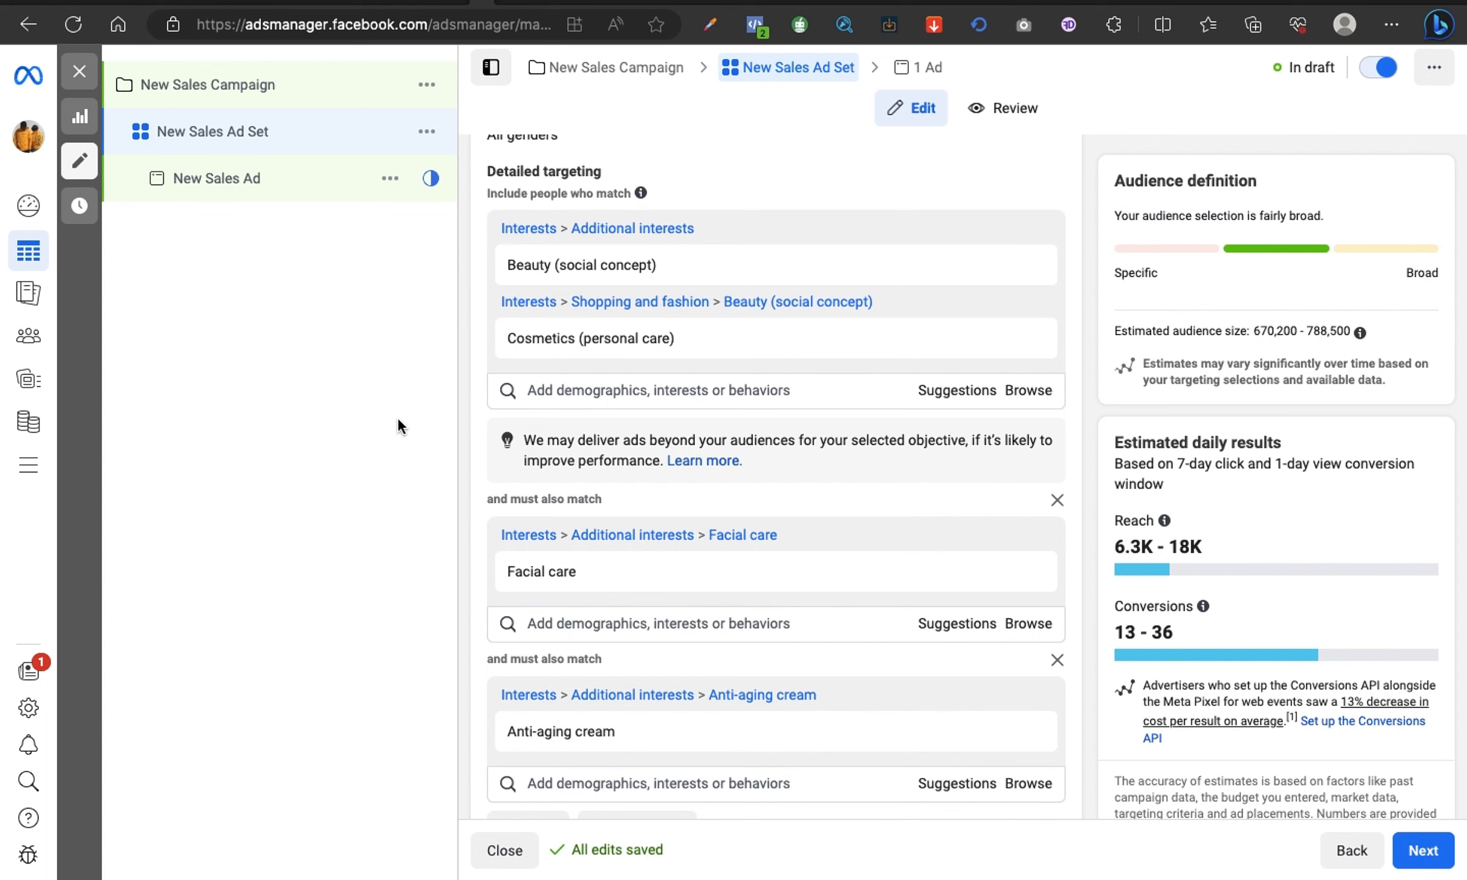
# Step: Review how the Beauty and Cosmetics interest group is layered with the Facial care and Anti-aging cream must-also-match conditions
pyautogui.scroll(-2, 561, 495)
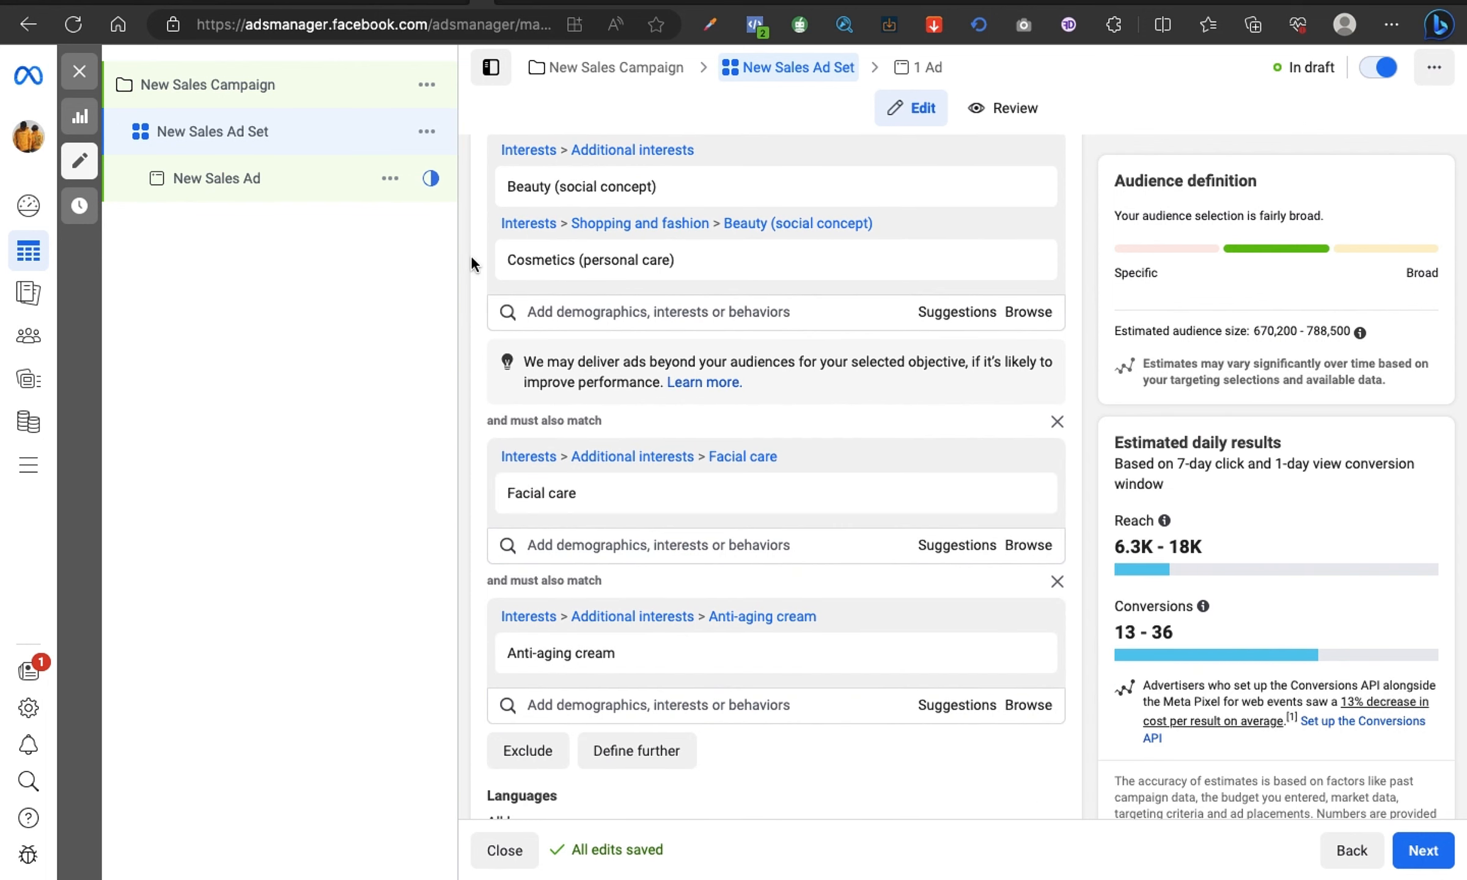
pyautogui.moveTo(558, 252)
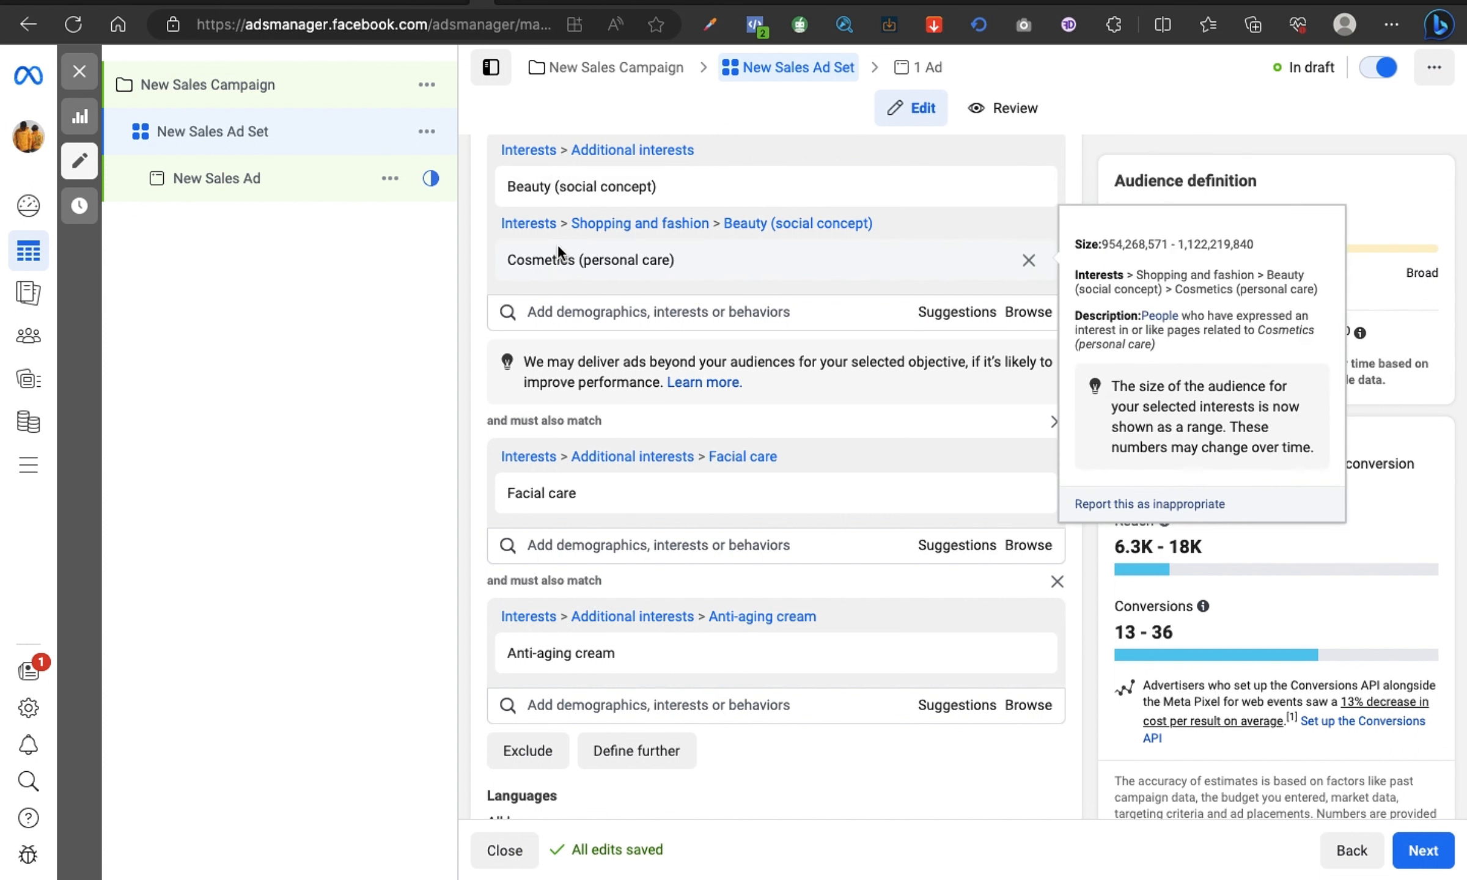
pyautogui.moveTo(518, 191)
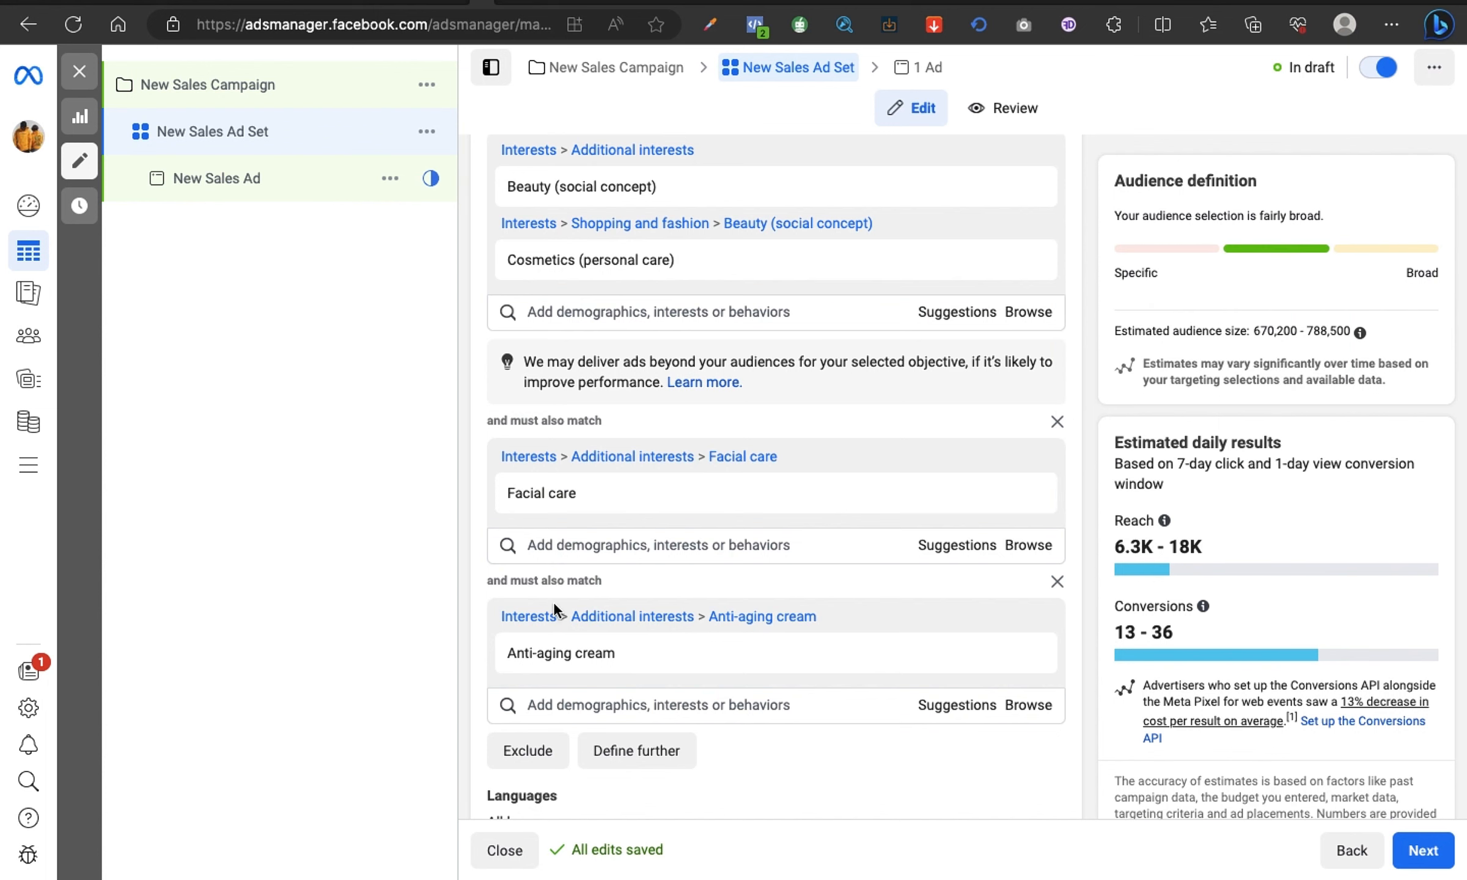
pyautogui.moveTo(554, 651)
pyautogui.scroll(2, 508, 379)
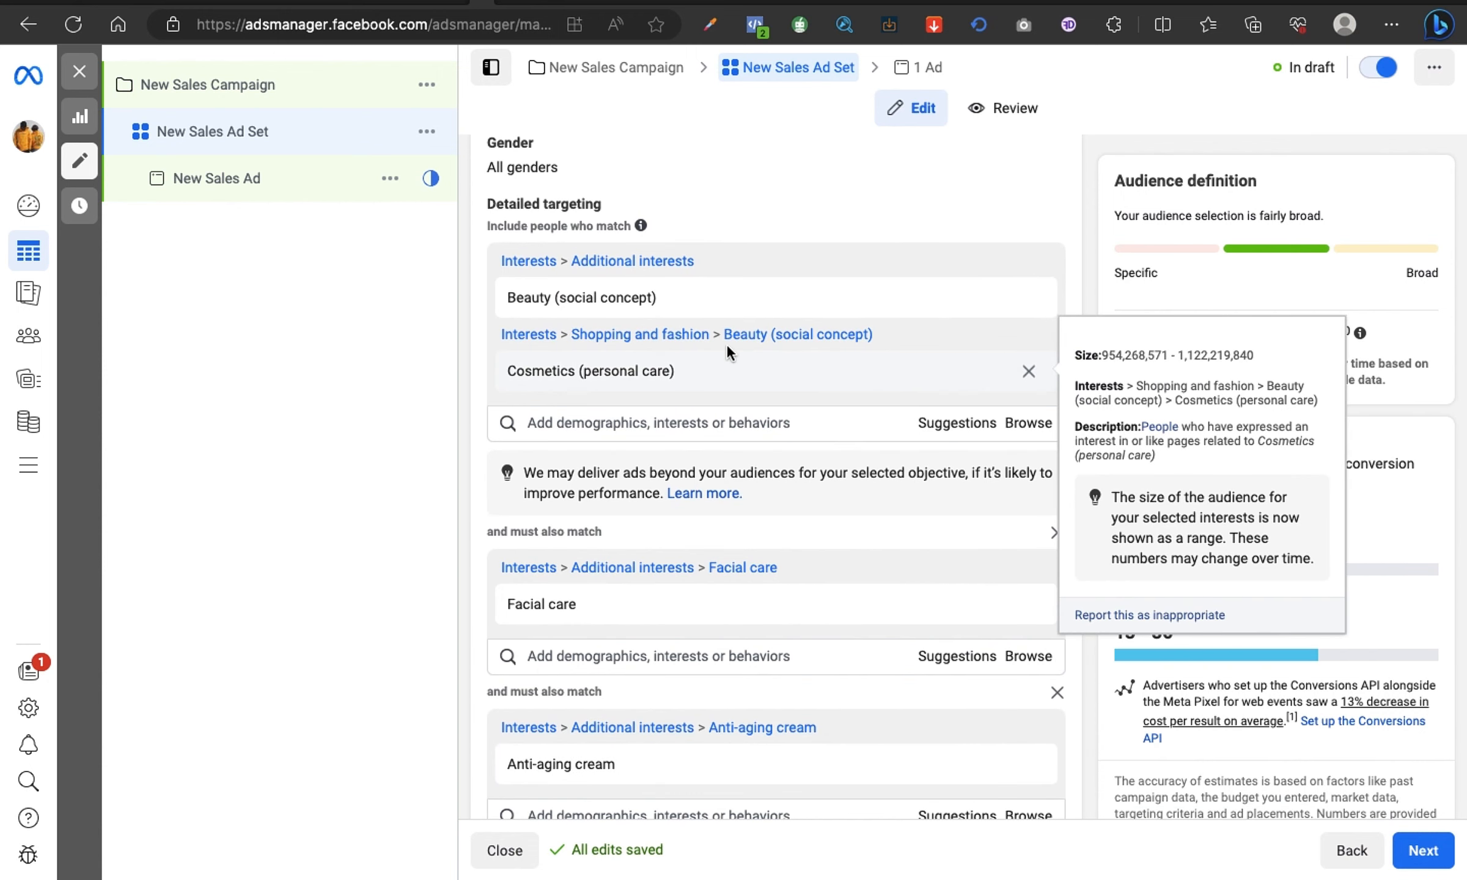
pyautogui.moveTo(808, 306)
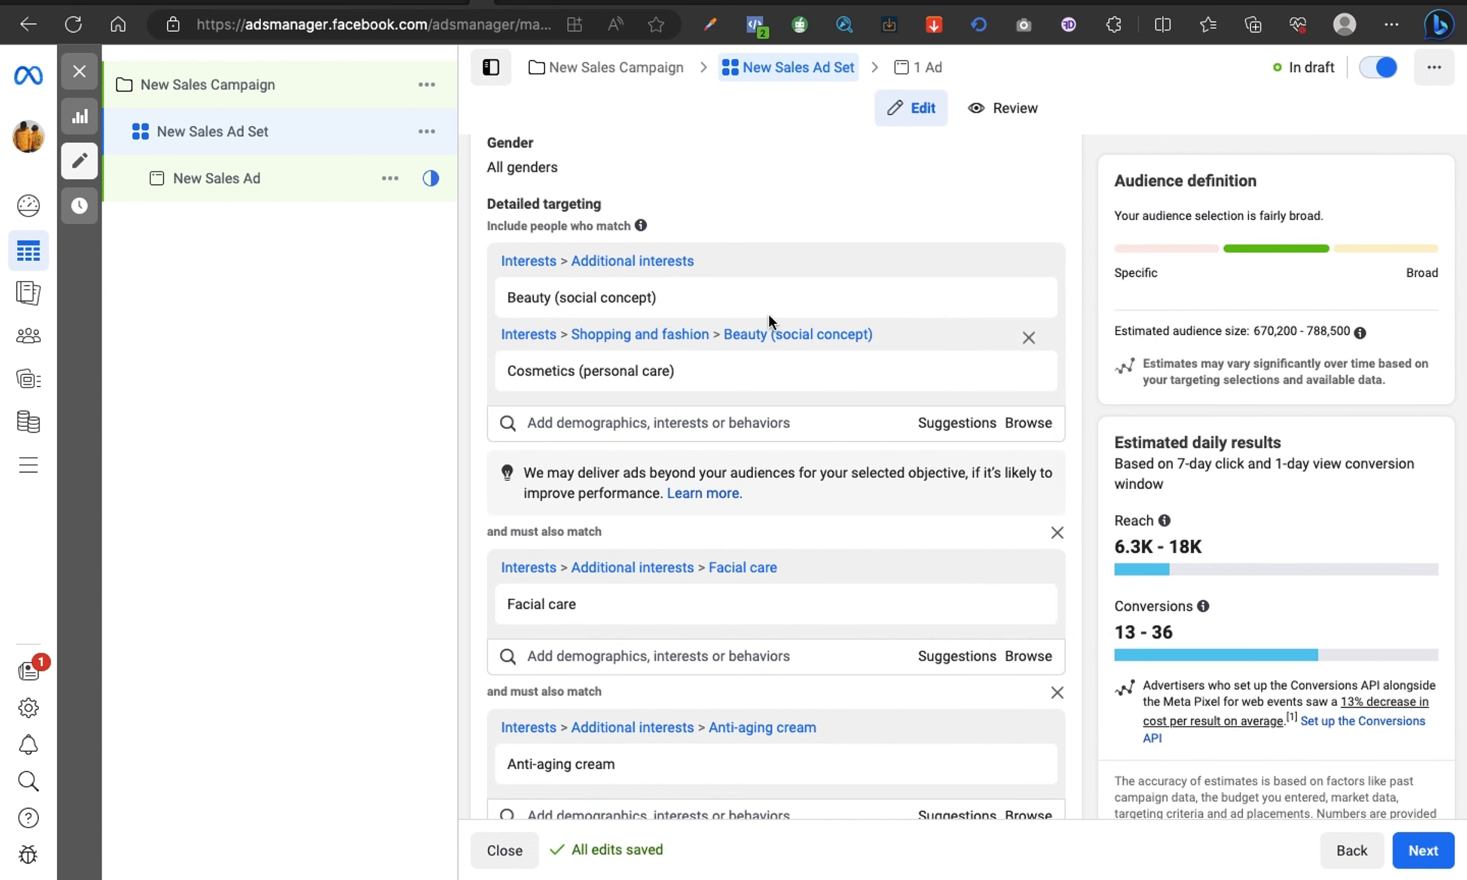
pyautogui.moveTo(712, 287)
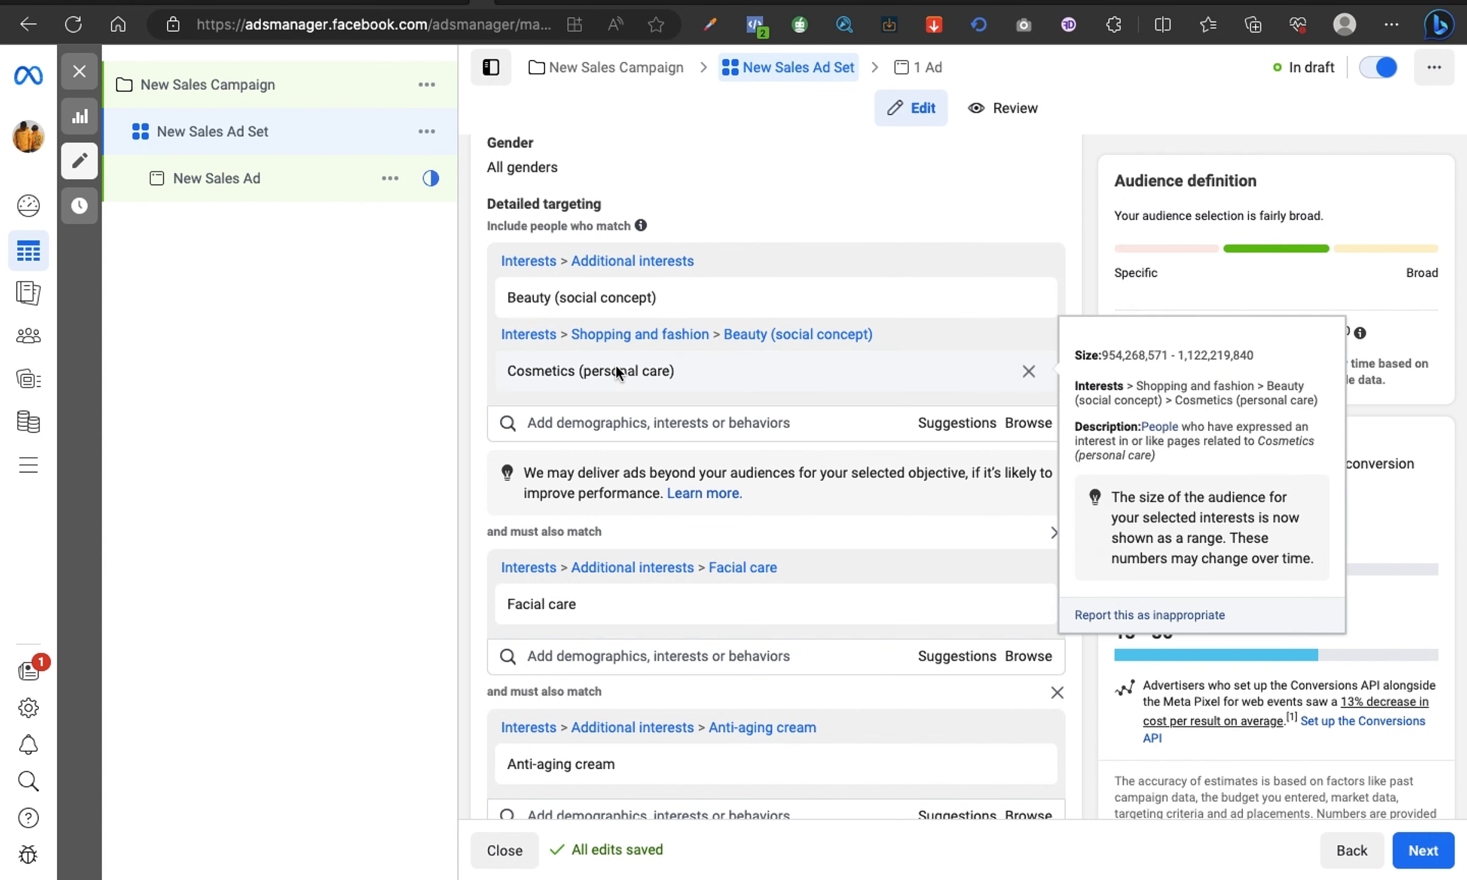
pyautogui.moveTo(611, 363)
pyautogui.moveTo(757, 303)
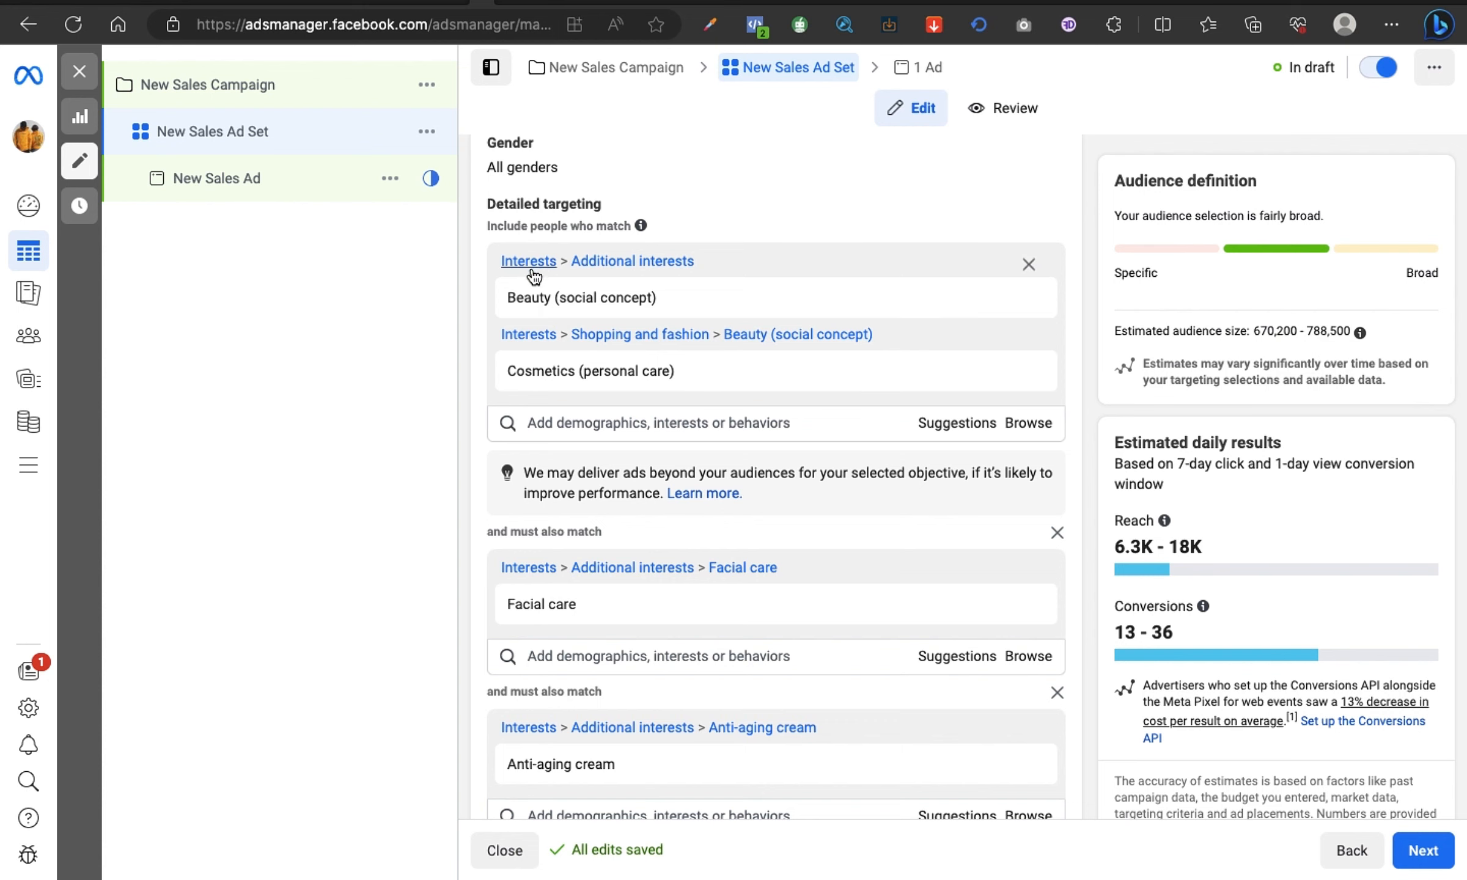
pyautogui.moveTo(498, 303)
pyautogui.scroll(-3, 482, 538)
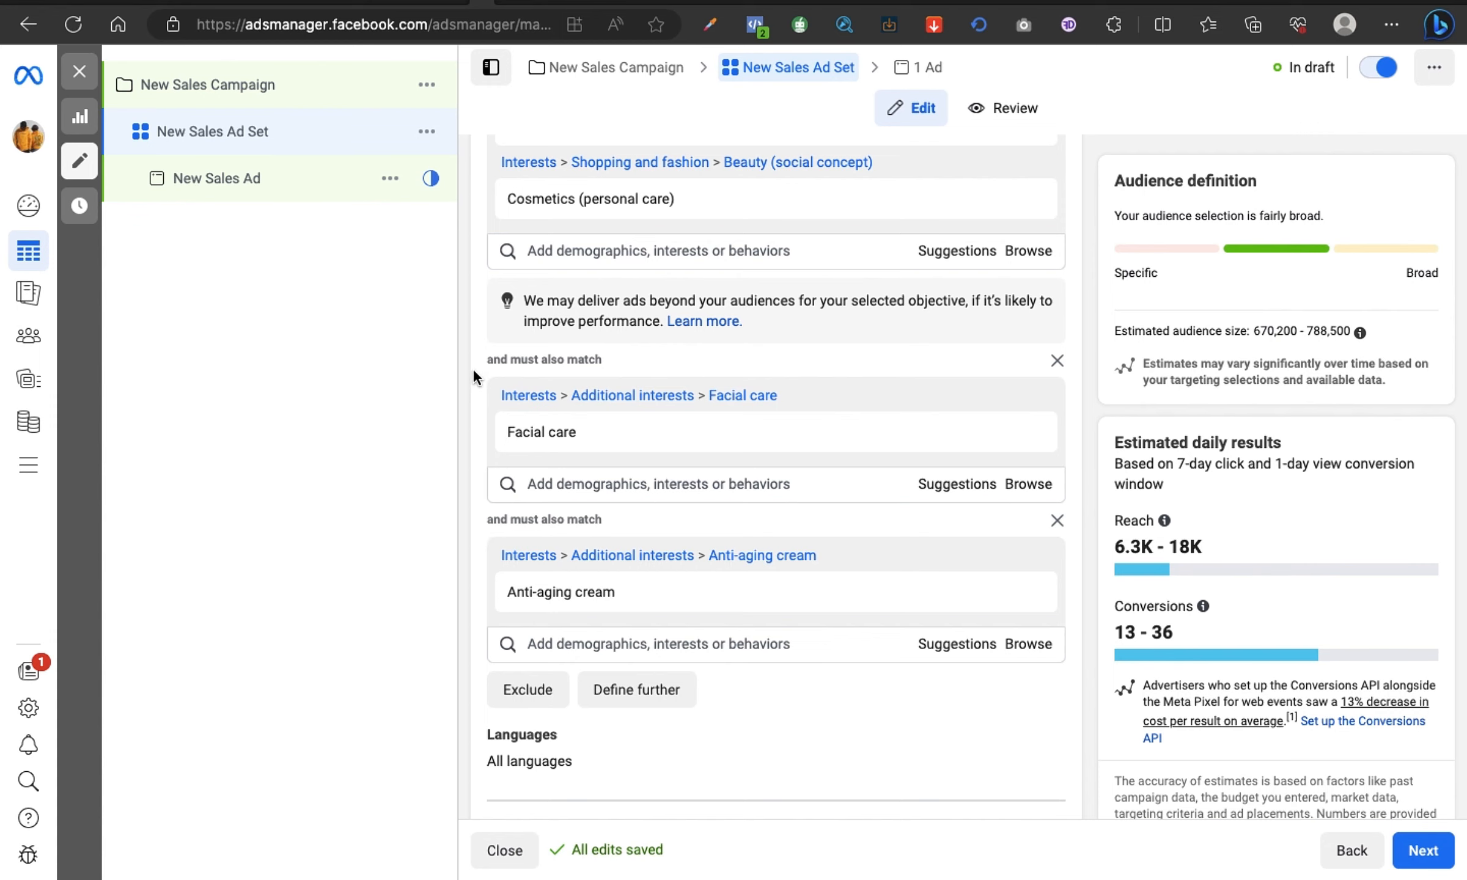
pyautogui.scroll(3, 472, 368)
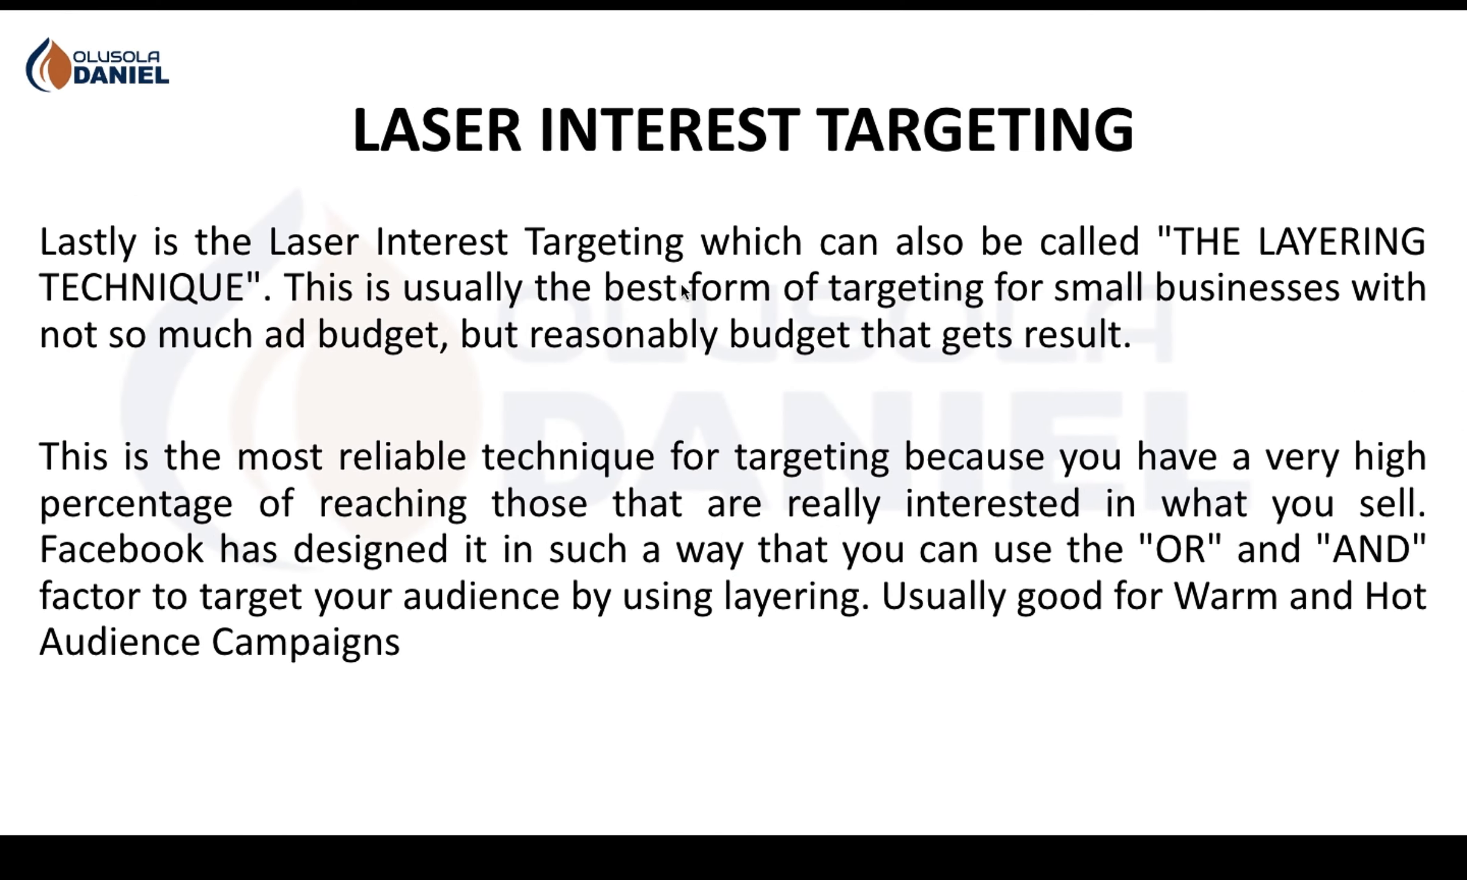
pyautogui.press('Right')
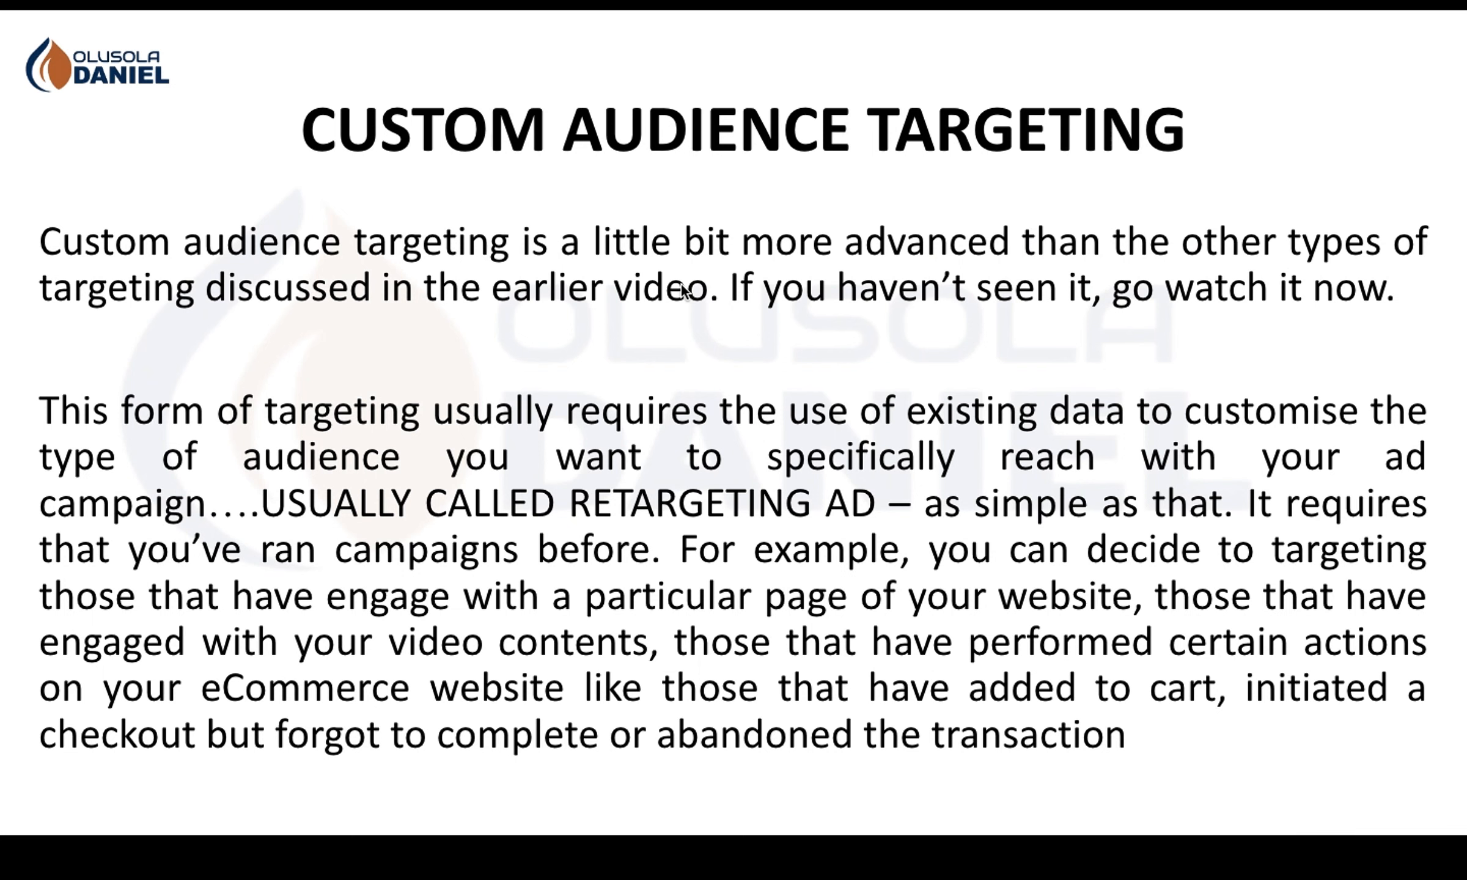
pyautogui.press('Right')
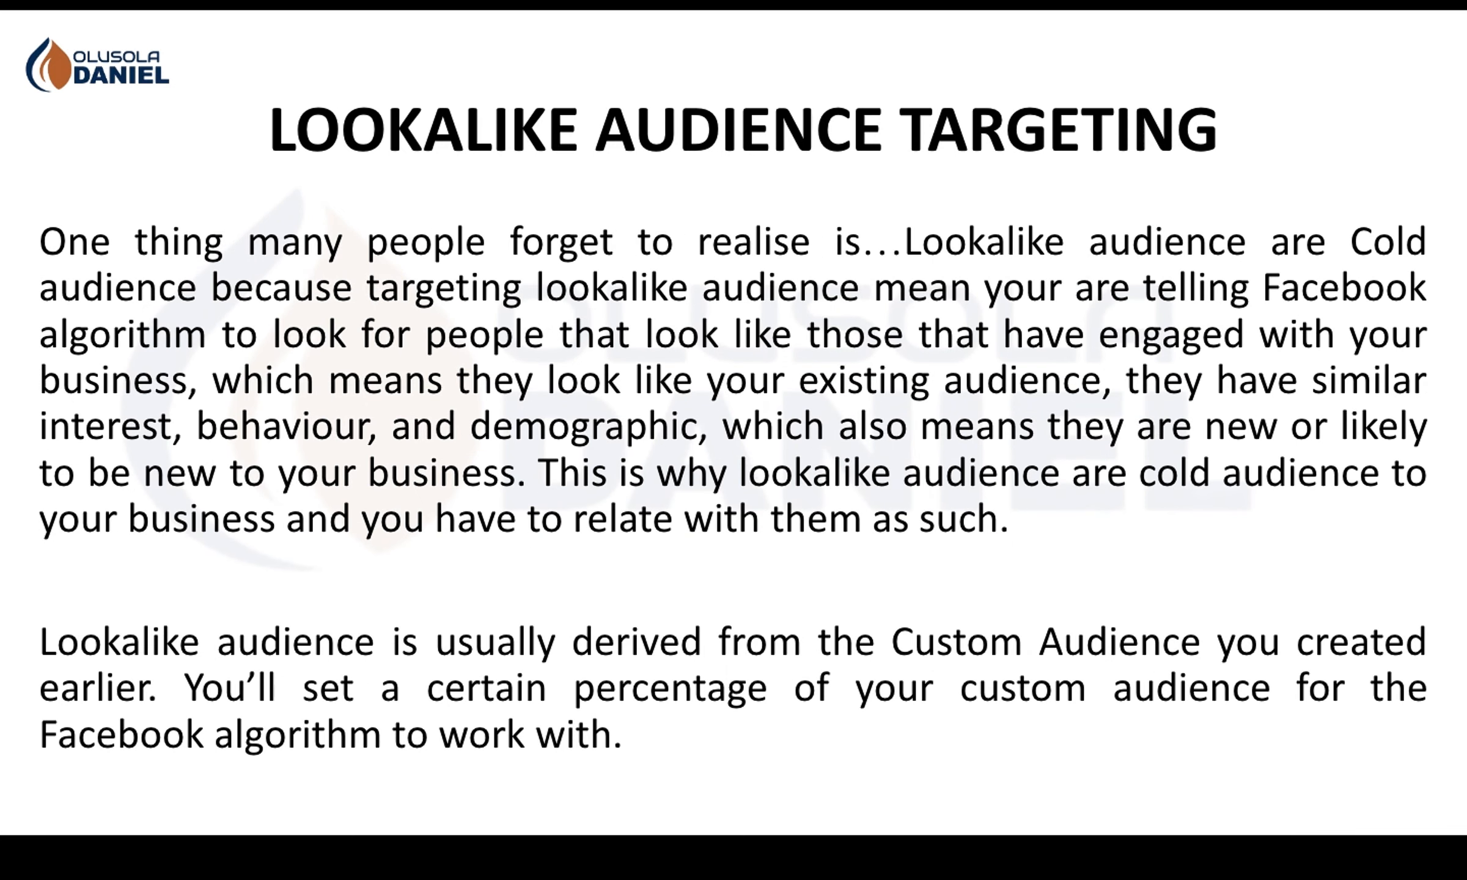
pyautogui.press('Left')
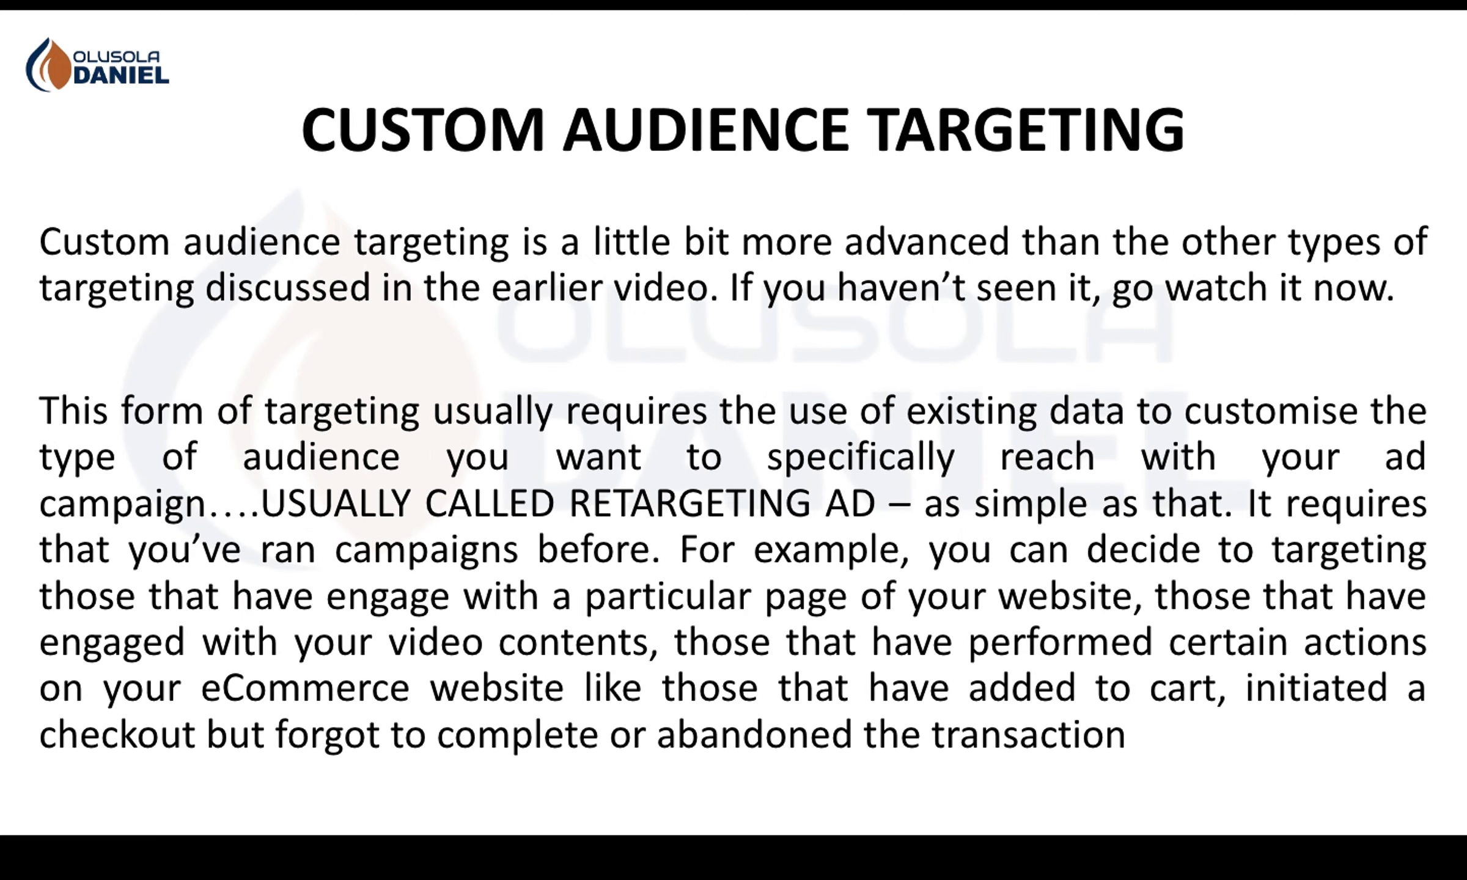